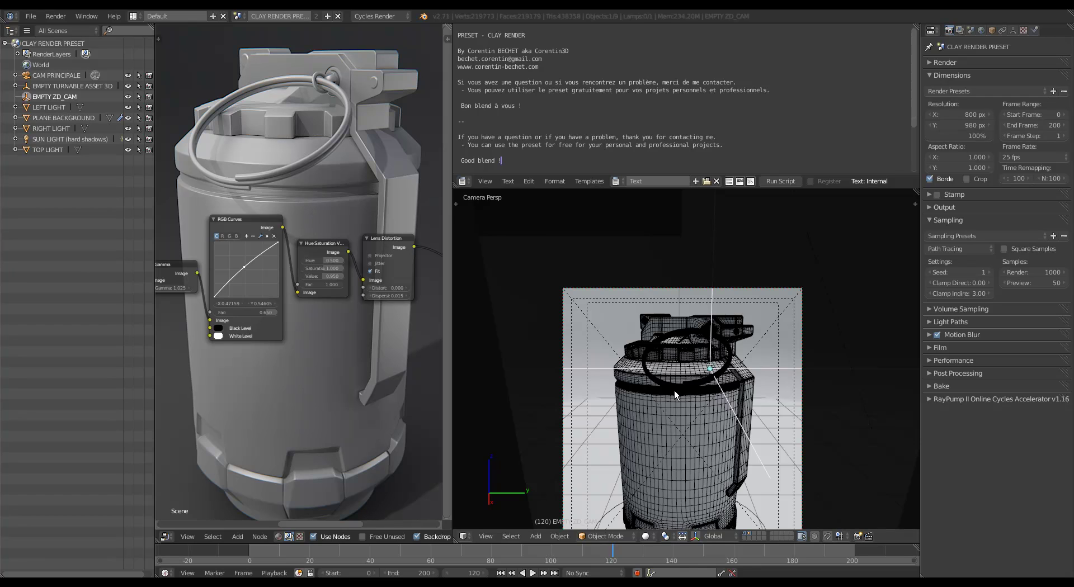
{"action": "scroll", "coordinate": [653, 323], "scroll_direction": "up", "scroll_amount": 4}
{"action": "middle_click_drag", "start_coordinate": [653, 309], "coordinate": [688, 411], "text": "shift"}
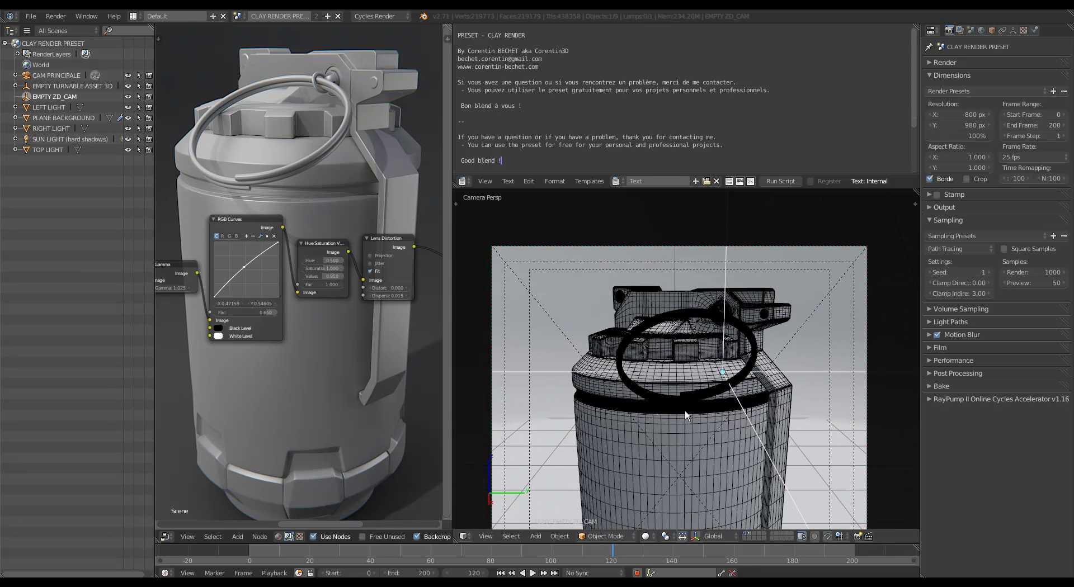
{"action": "scroll", "coordinate": [687, 412], "scroll_direction": "up", "scroll_amount": 2}
{"action": "scroll", "coordinate": [709, 417], "scroll_direction": "up", "scroll_amount": 3}
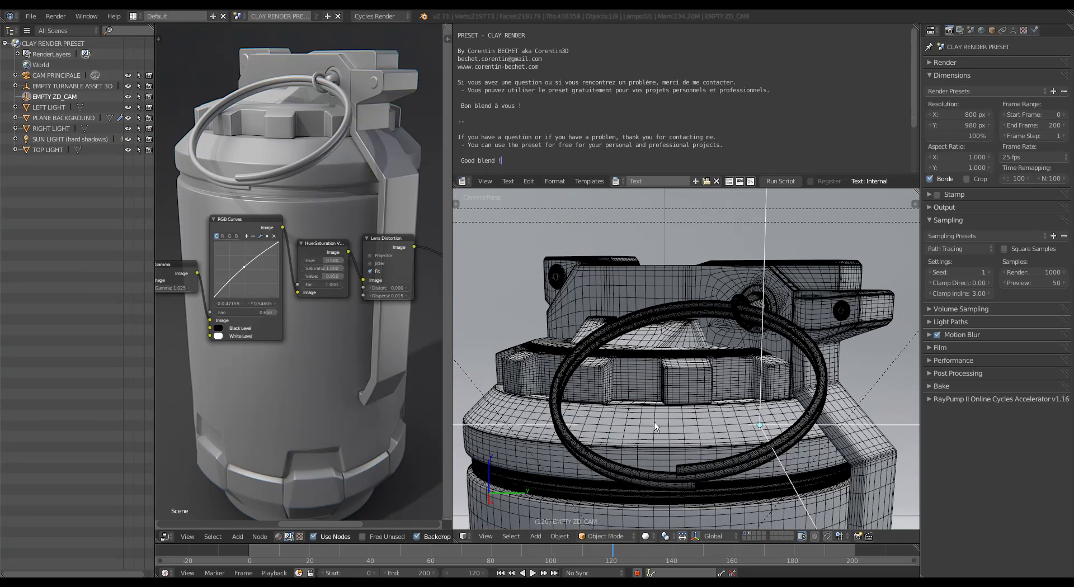
{"action": "scroll", "coordinate": [760, 415], "scroll_direction": "up", "scroll_amount": 2}
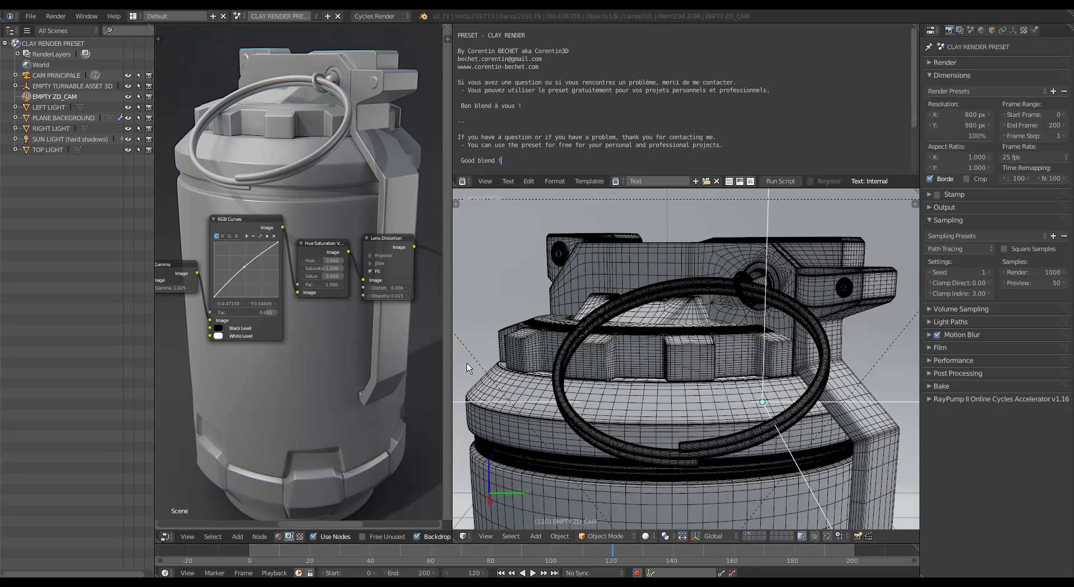
{"action": "middle_click_drag", "start_coordinate": [660, 389], "coordinate": [647, 353], "text": "shift"}
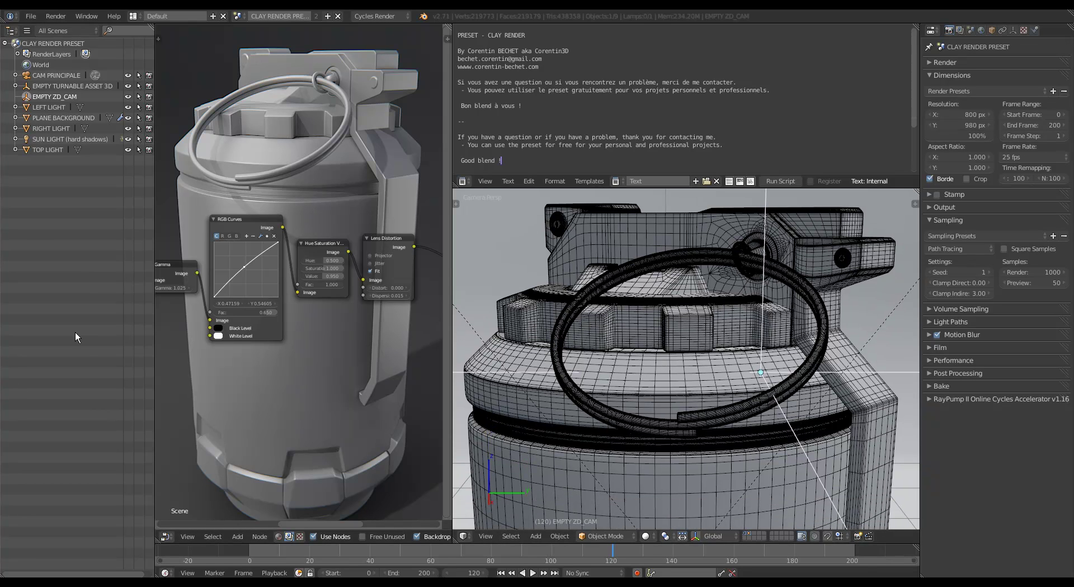
Select the main camera CAM PRINCIPALE from the scene's object list.
{"action": "left_click", "coordinate": [11, 75]}
{"action": "left_click", "coordinate": [48, 118]}
{"action": "left_click", "coordinate": [47, 75]}
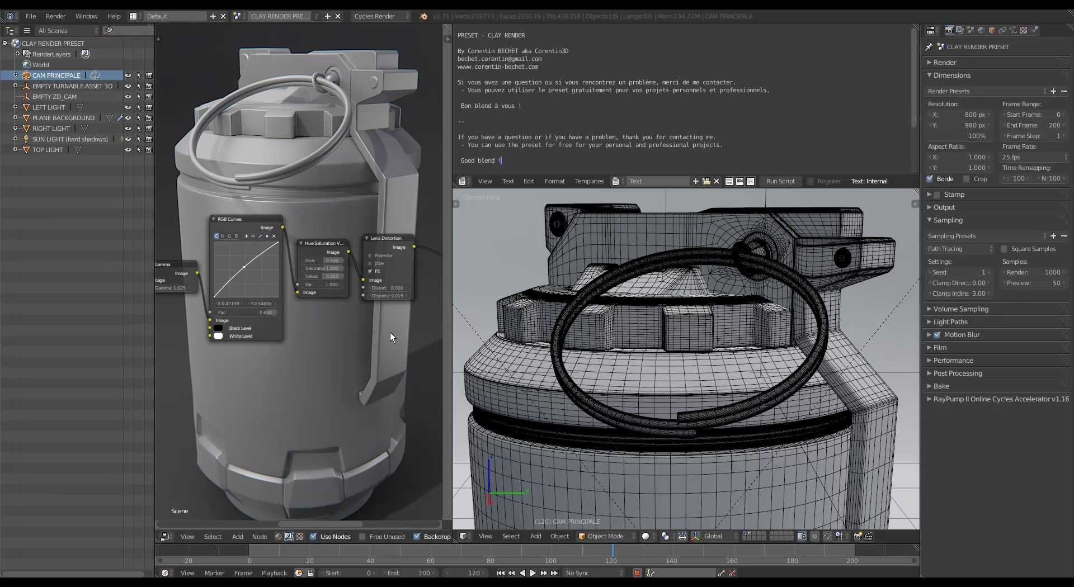
Maximize the 3D view and show the whole scene with camera, lights and grenade from outside the camera.
{"action": "scroll", "coordinate": [653, 384], "scroll_direction": "down", "scroll_amount": 3}
{"action": "middle_click_drag", "start_coordinate": [656, 425], "coordinate": [523, 319], "text": "shift"}
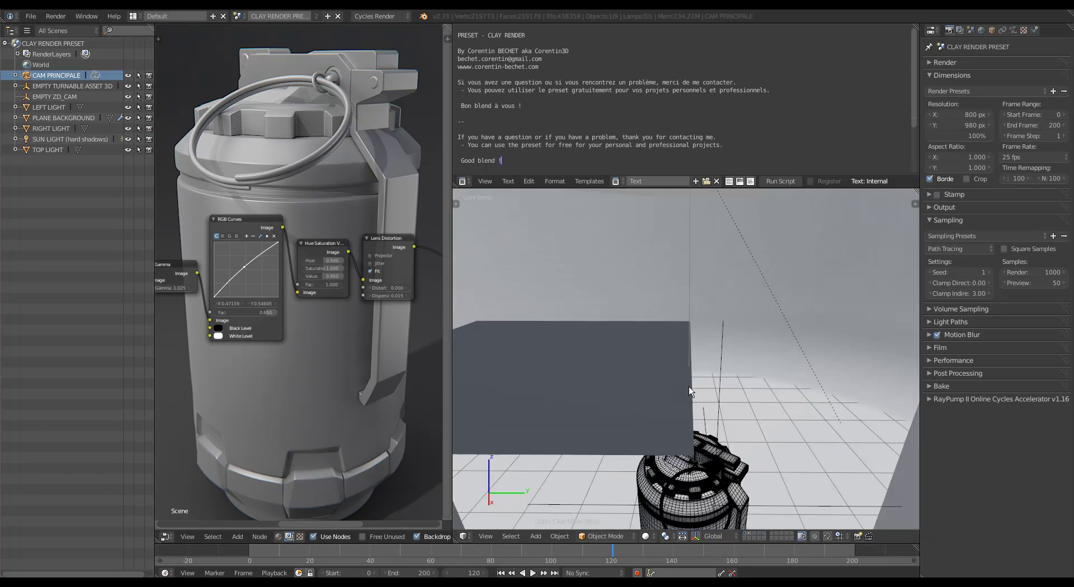
{"action": "key", "text": "shift+space"}
{"action": "scroll", "coordinate": [562, 358], "scroll_direction": "down", "scroll_amount": 2}
{"action": "middle_click_drag", "start_coordinate": [564, 420], "coordinate": [534, 344], "text": "shift"}
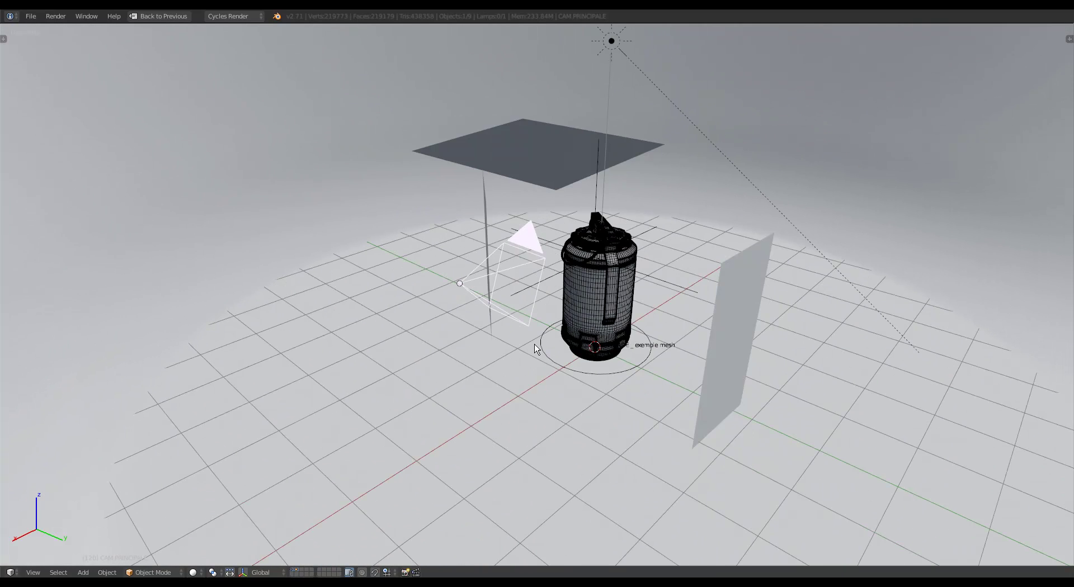
Show only the layer with the camera and lights, followed by only the layer with the grenade and background.
{"action": "left_click", "coordinate": [296, 574]}
{"action": "middle_click_drag", "start_coordinate": [480, 251], "coordinate": [490, 378], "text": "shift"}
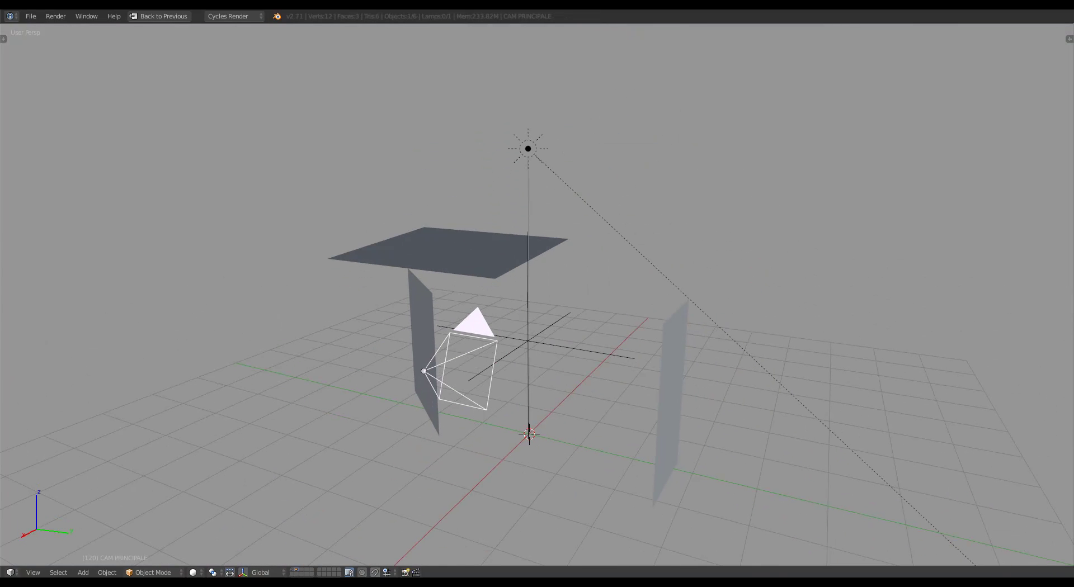
{"action": "left_click", "coordinate": [298, 570]}
{"action": "middle_click_drag", "start_coordinate": [498, 340], "coordinate": [541, 348]}
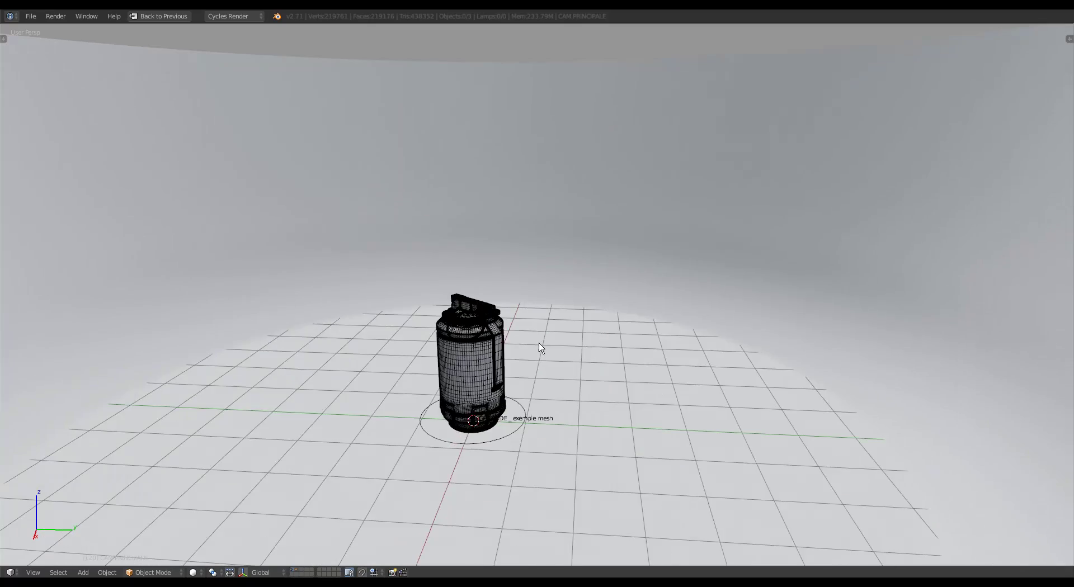
Select the curved background plane surrounding the grenade and view it as a whole.
{"action": "scroll", "coordinate": [540, 343], "scroll_direction": "down", "scroll_amount": 5}
{"action": "middle_click_drag", "start_coordinate": [542, 274], "coordinate": [546, 309]}
{"action": "right_click", "coordinate": [570, 241]}
{"action": "middle_click_drag", "start_coordinate": [601, 337], "coordinate": [596, 318]}
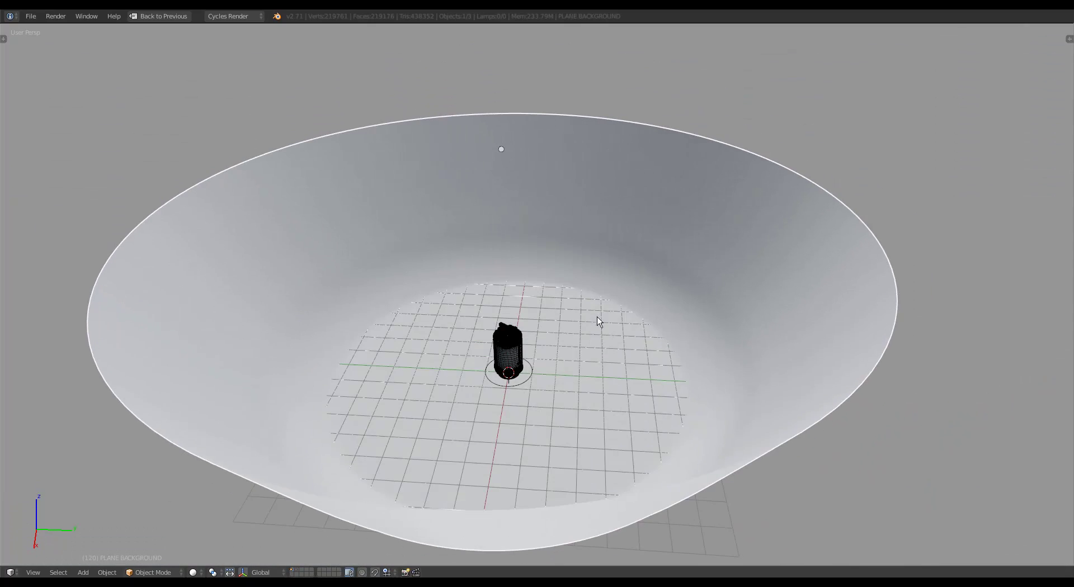
Select the example grenade mesh and try to move it.
{"action": "scroll", "coordinate": [483, 310], "scroll_direction": "up", "scroll_amount": 2}
{"action": "scroll", "coordinate": [604, 409], "scroll_direction": "up", "scroll_amount": 4}
{"action": "middle_click_drag", "start_coordinate": [451, 346], "coordinate": [520, 332], "text": "shift"}
{"action": "scroll", "coordinate": [520, 331], "scroll_direction": "up", "scroll_amount": 3}
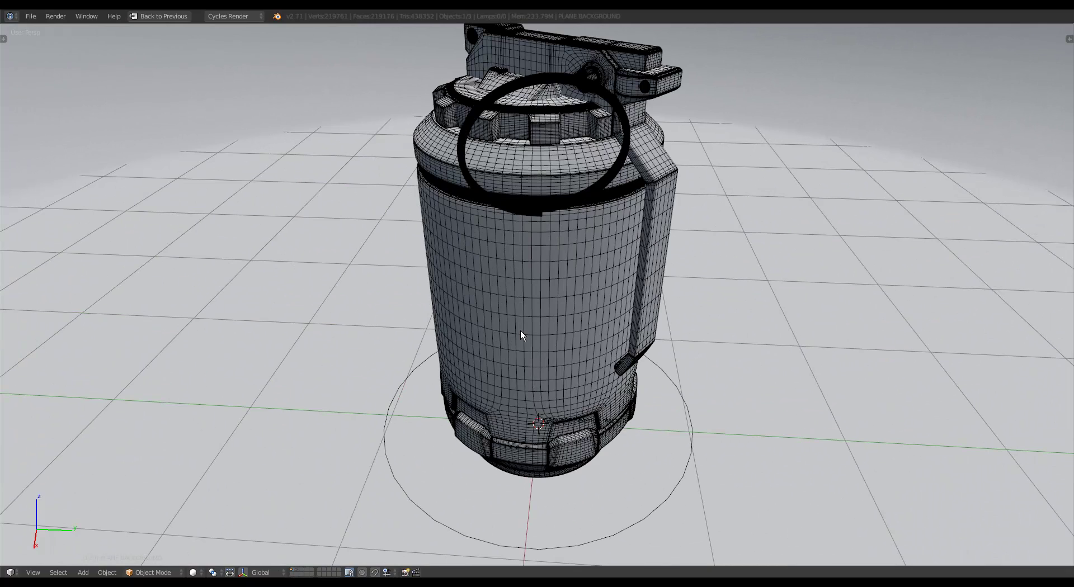
{"action": "scroll", "coordinate": [539, 291], "scroll_direction": "down", "scroll_amount": 2}
{"action": "right_click", "coordinate": [571, 277]}
{"action": "key", "text": "g"}
{"action": "right_click", "coordinate": [637, 253]}
{"action": "middle_click_drag", "start_coordinate": [668, 413], "coordinate": [638, 378], "text": "shift"}
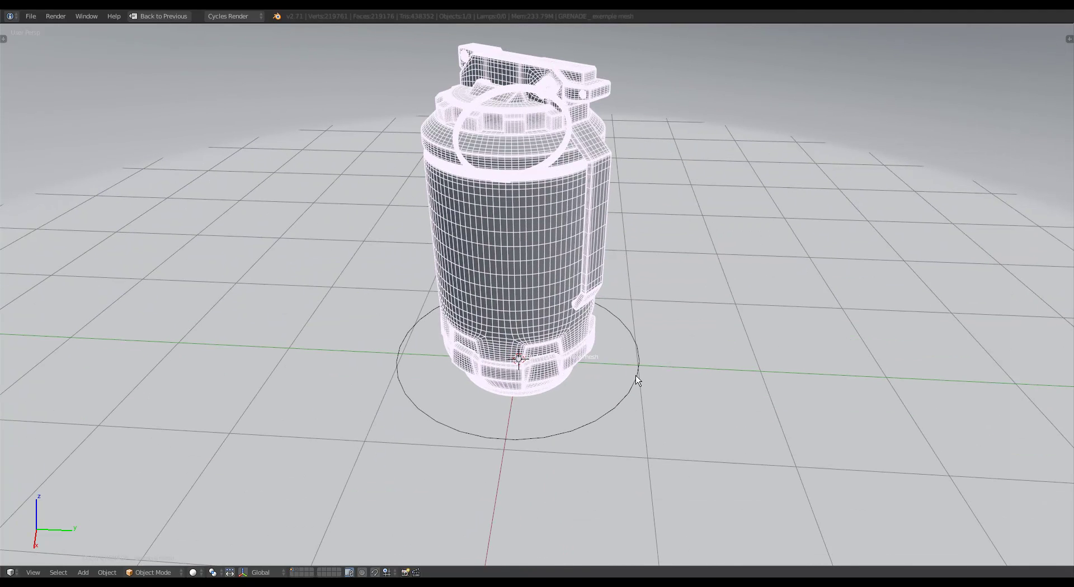
Restore the multi-editor layout and play the turntable animation from the start of the timeline.
{"action": "key", "text": "ctrl+Up"}
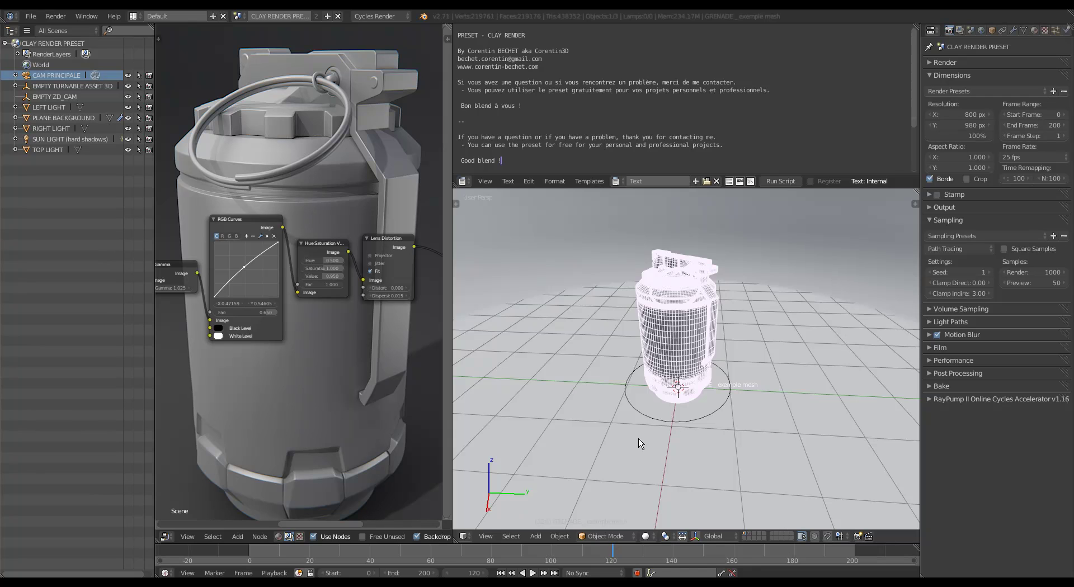
{"action": "scroll", "coordinate": [644, 445], "scroll_direction": "up", "scroll_amount": 4}
{"action": "middle_click_drag", "start_coordinate": [676, 438], "coordinate": [662, 490], "text": "shift"}
{"action": "left_click_drag", "start_coordinate": [627, 552], "coordinate": [213, 554]}
{"action": "key", "text": "alt+a"}
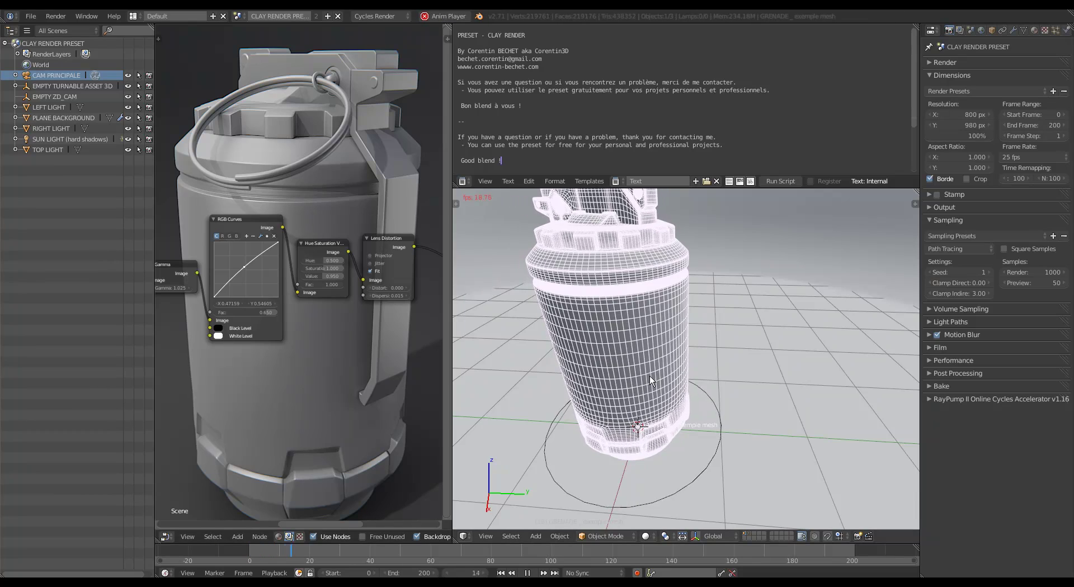
Watch the turntable animation through the camera, replay it from the start, then stop and rewind to frame -1.
{"action": "key", "text": "KP_0"}
{"action": "key", "text": "Home"}
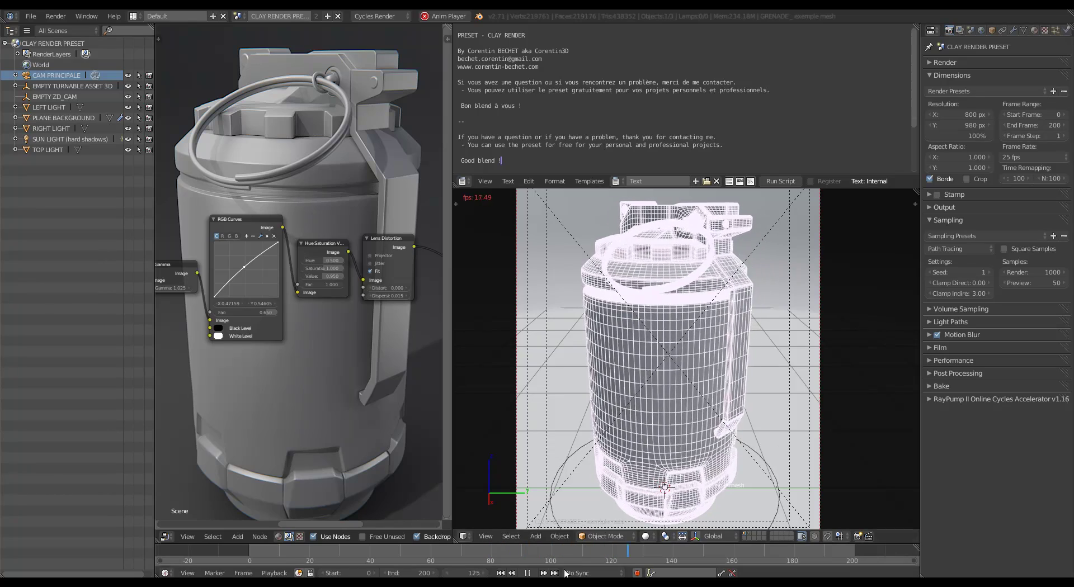
{"action": "left_click_drag", "start_coordinate": [595, 557], "coordinate": [258, 554]}
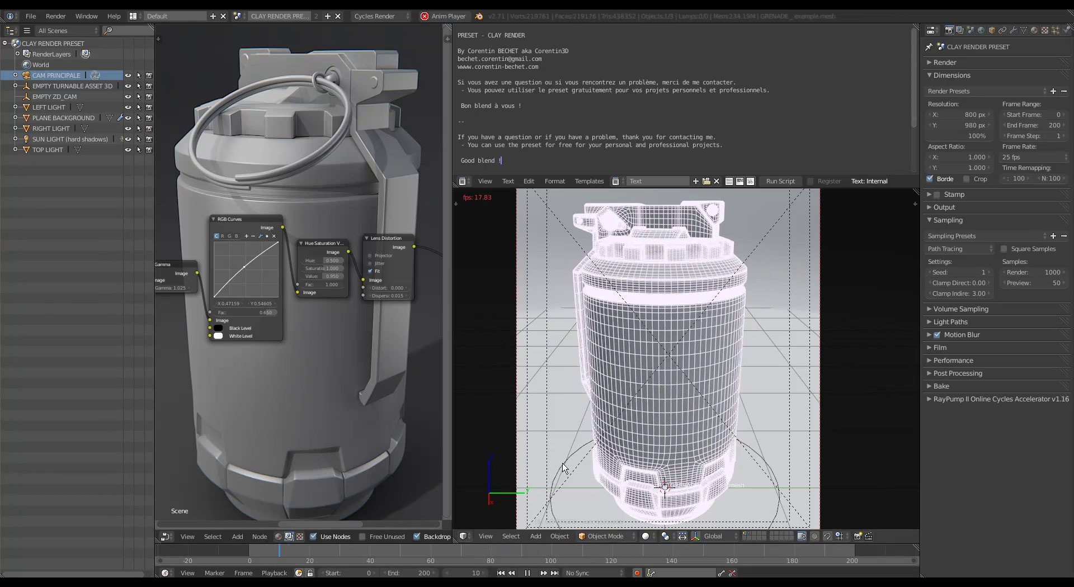
{"action": "key", "text": "alt+a"}
{"action": "left_click_drag", "start_coordinate": [320, 553], "coordinate": [245, 552]}
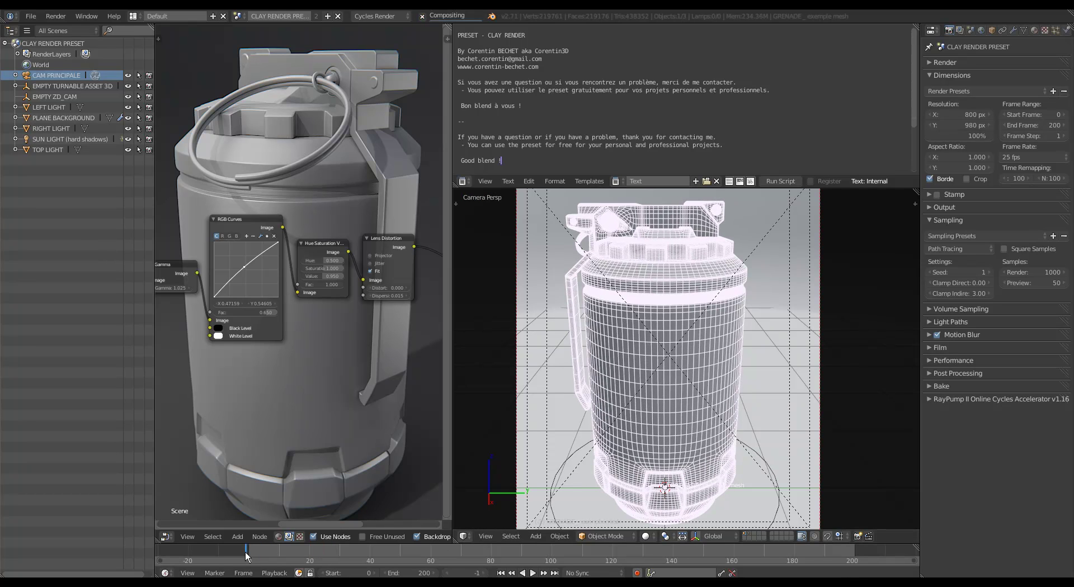
Select the turntable empty around the grenade's base and set the current frame to -18.
{"action": "right_click", "coordinate": [755, 454]}
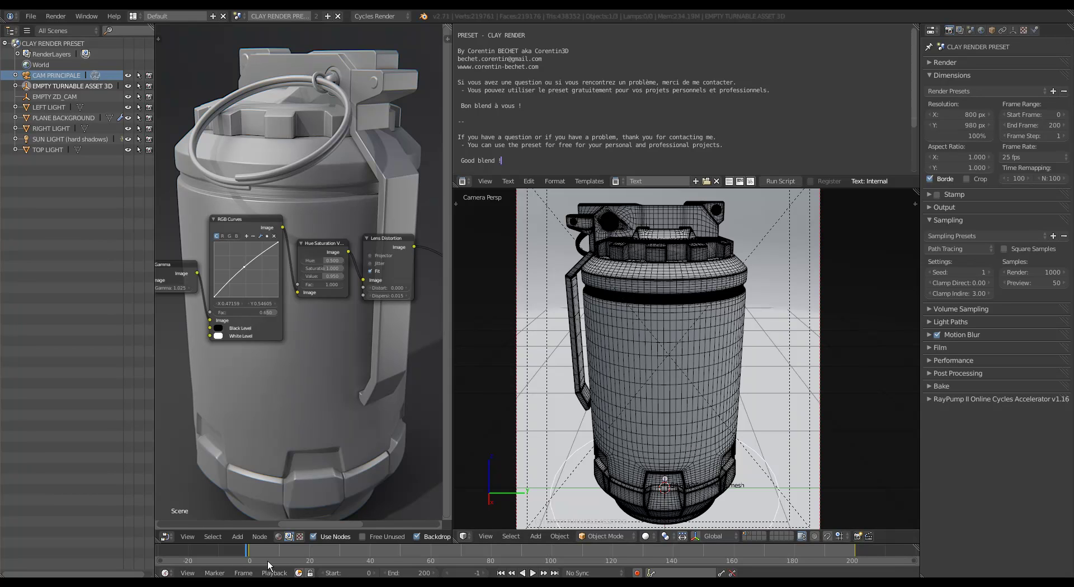
{"action": "left_click_drag", "start_coordinate": [245, 550], "coordinate": [195, 561]}
{"action": "left_click", "coordinate": [195, 564]}
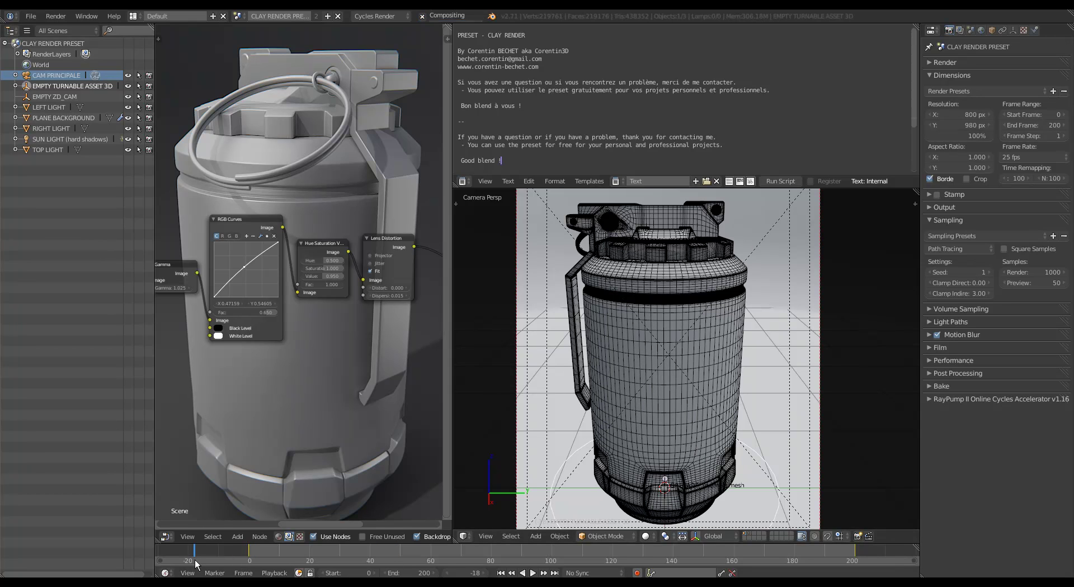
Select the example grenade mesh in the camera view and try to delete it.
{"action": "right_click", "coordinate": [683, 307]}
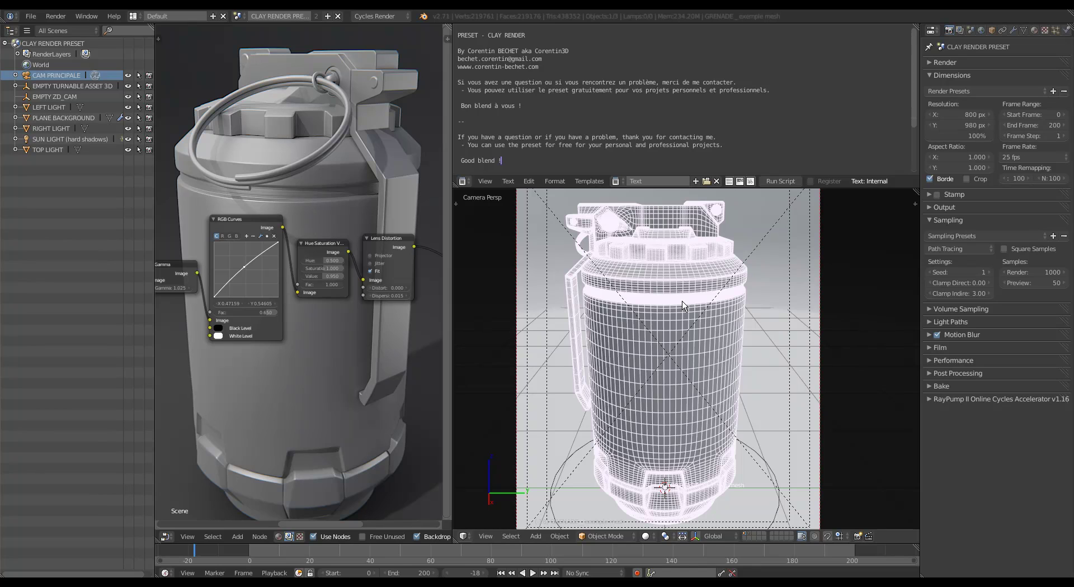
{"action": "key", "text": "x"}
{"action": "middle_click_drag", "start_coordinate": [701, 463], "coordinate": [697, 435], "text": "shift"}
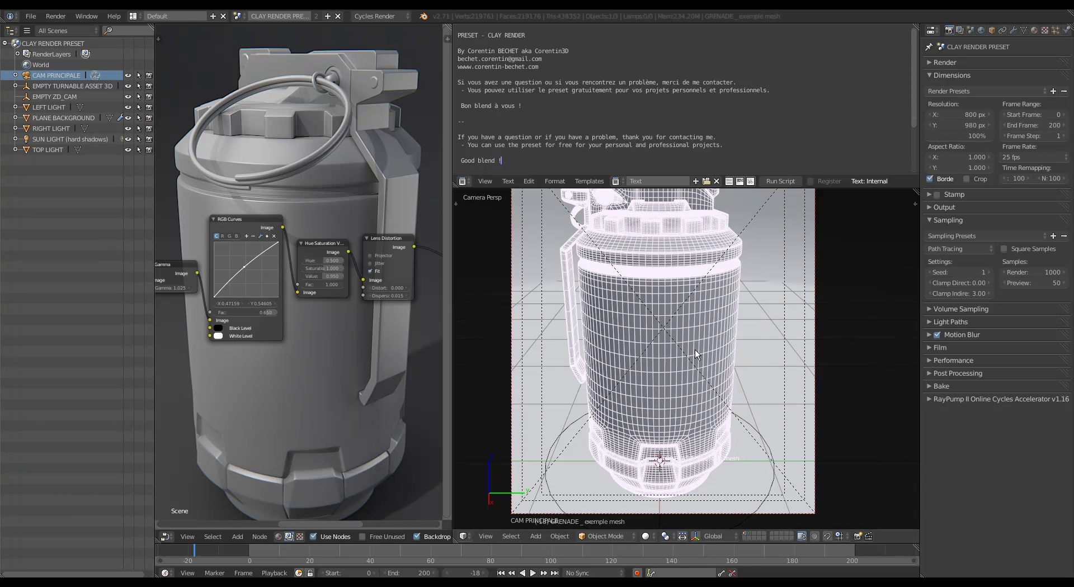
{"action": "middle_click_drag", "start_coordinate": [665, 314], "coordinate": [667, 341], "text": "shift"}
{"action": "middle_click_drag", "start_coordinate": [643, 422], "coordinate": [671, 374], "text": "shift"}
{"action": "middle_click_drag", "start_coordinate": [682, 261], "coordinate": [682, 281], "text": "shift"}
Play the turntable animation briefly, stop it and set the current frame to 0.
{"action": "key", "text": "alt+a"}
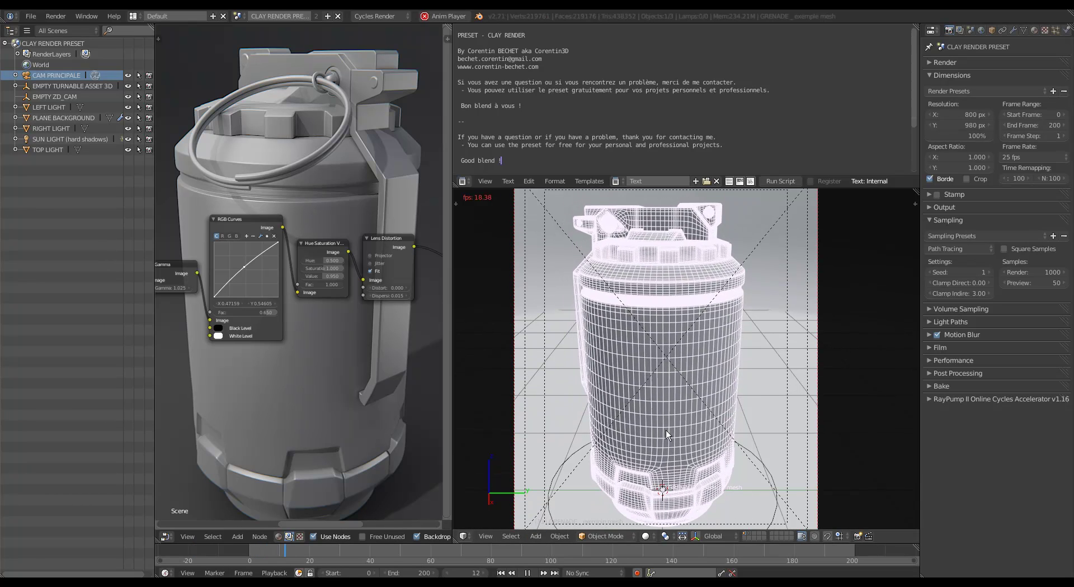
{"action": "key", "text": "alt+a"}
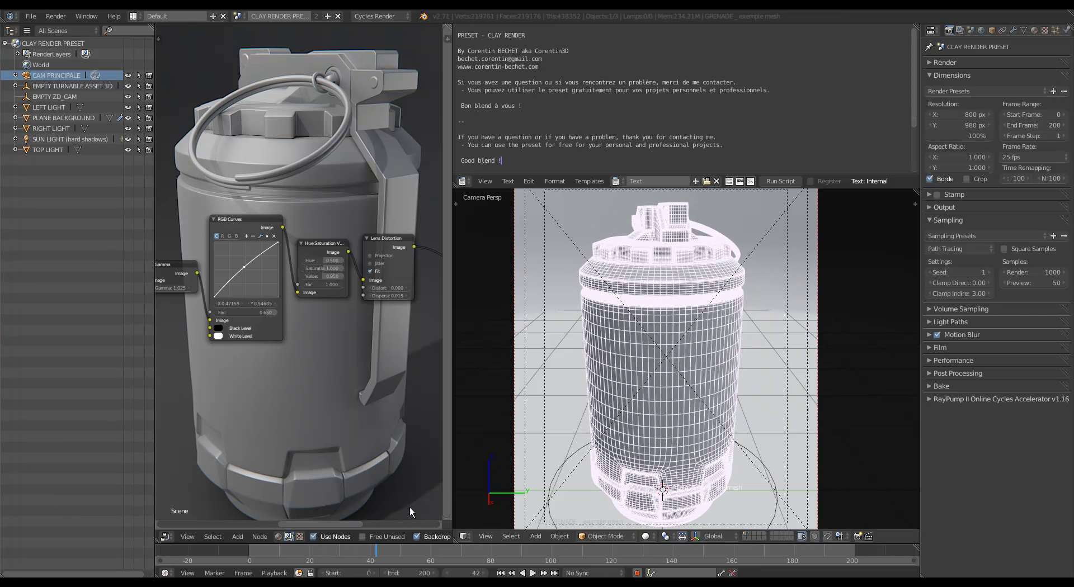
{"action": "left_click_drag", "start_coordinate": [374, 551], "coordinate": [247, 554]}
Maximize the 3D view outside the camera and display the camera and light layer together with the grenade layer.
{"action": "middle_click_drag", "start_coordinate": [652, 361], "coordinate": [665, 369], "text": "shift"}
{"action": "scroll", "coordinate": [665, 370], "scroll_direction": "down", "scroll_amount": 2}
{"action": "key", "text": "Right"}
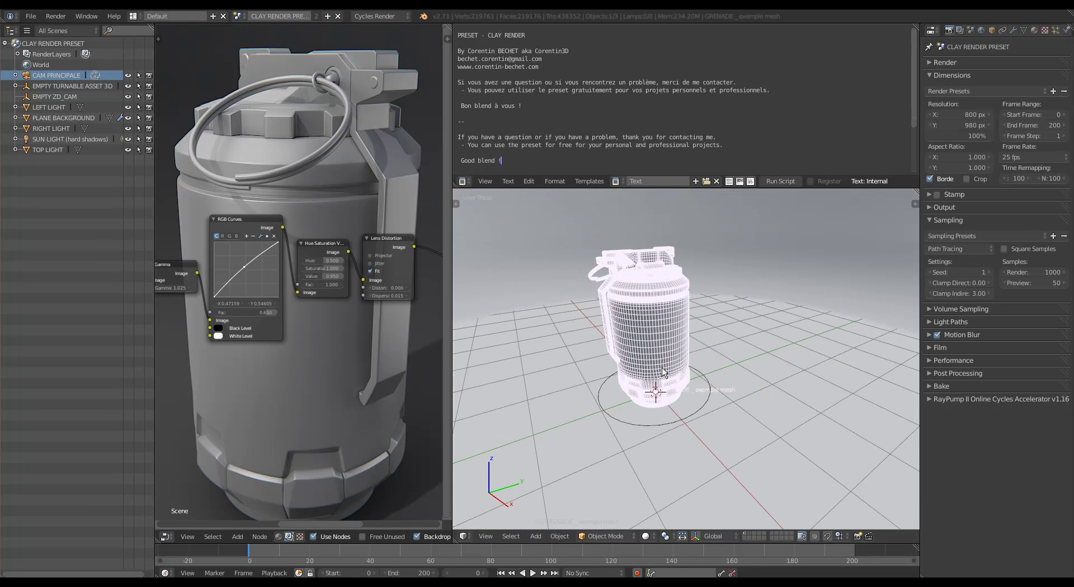
{"action": "key", "text": "shift+space"}
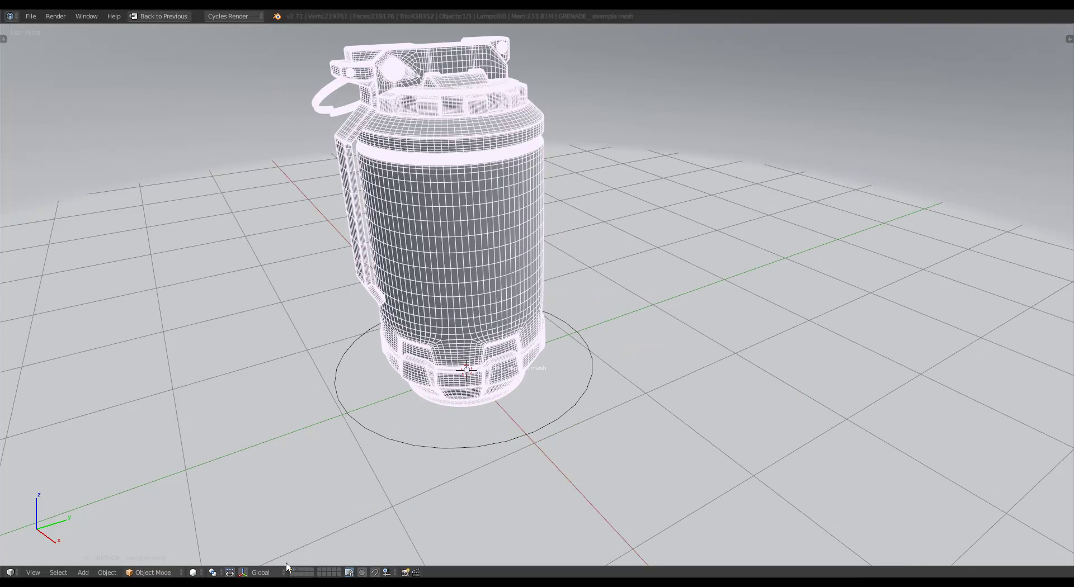
{"action": "left_click", "coordinate": [300, 574], "text": "shift"}
Frame the full lighting setup, preview it in rendered shading and return to solid shading.
{"action": "scroll", "coordinate": [530, 356], "scroll_direction": "down", "scroll_amount": 2}
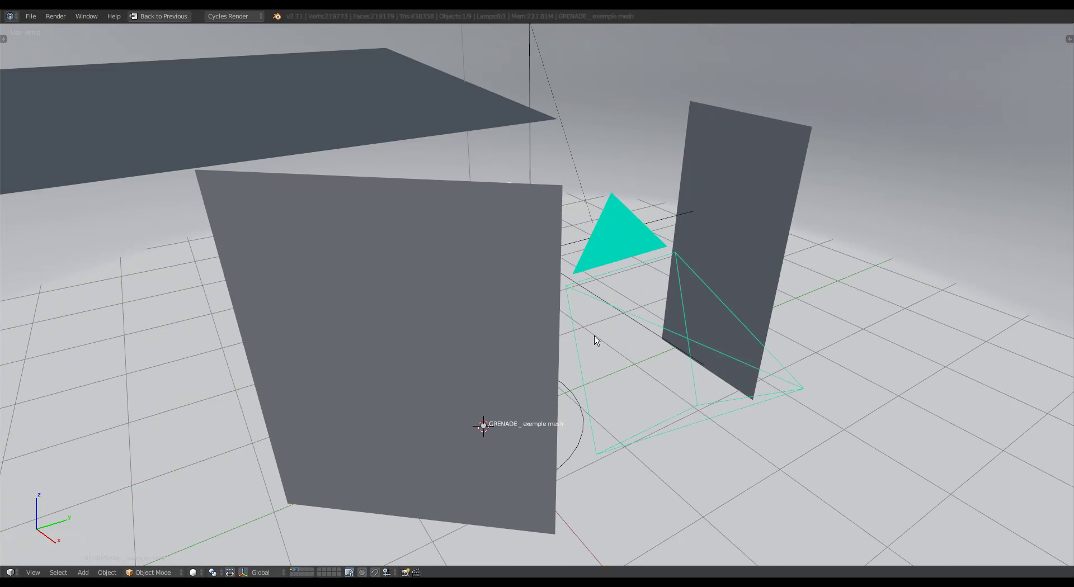
{"action": "scroll", "coordinate": [593, 337], "scroll_direction": "down", "scroll_amount": 2}
{"action": "middle_click_drag", "start_coordinate": [588, 336], "coordinate": [559, 331]}
{"action": "scroll", "coordinate": [554, 327], "scroll_direction": "down", "scroll_amount": 2}
{"action": "middle_click_drag", "start_coordinate": [495, 274], "coordinate": [482, 323], "text": "shift"}
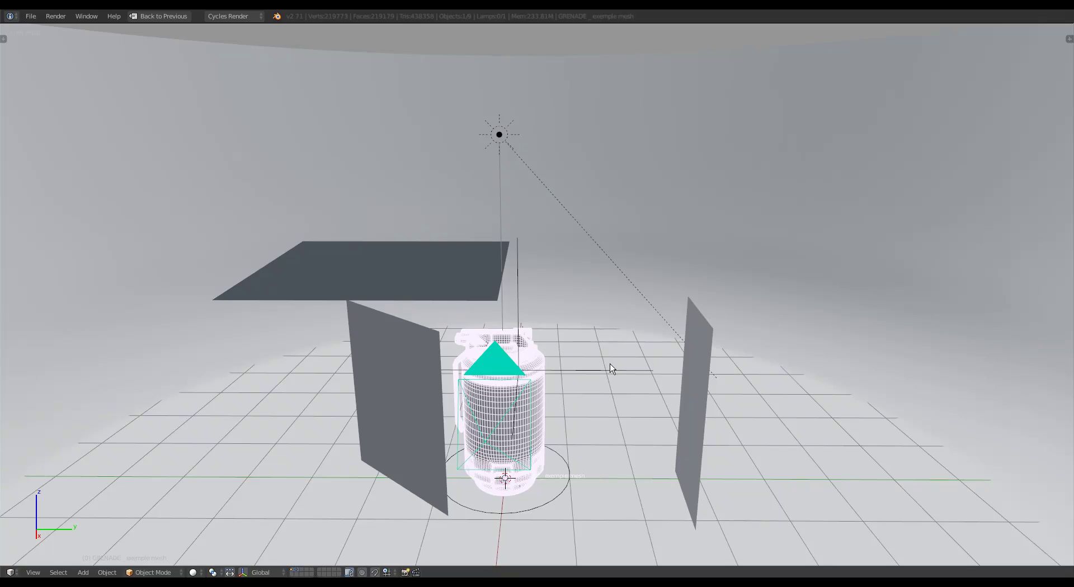
{"action": "key", "text": "shift+z"}
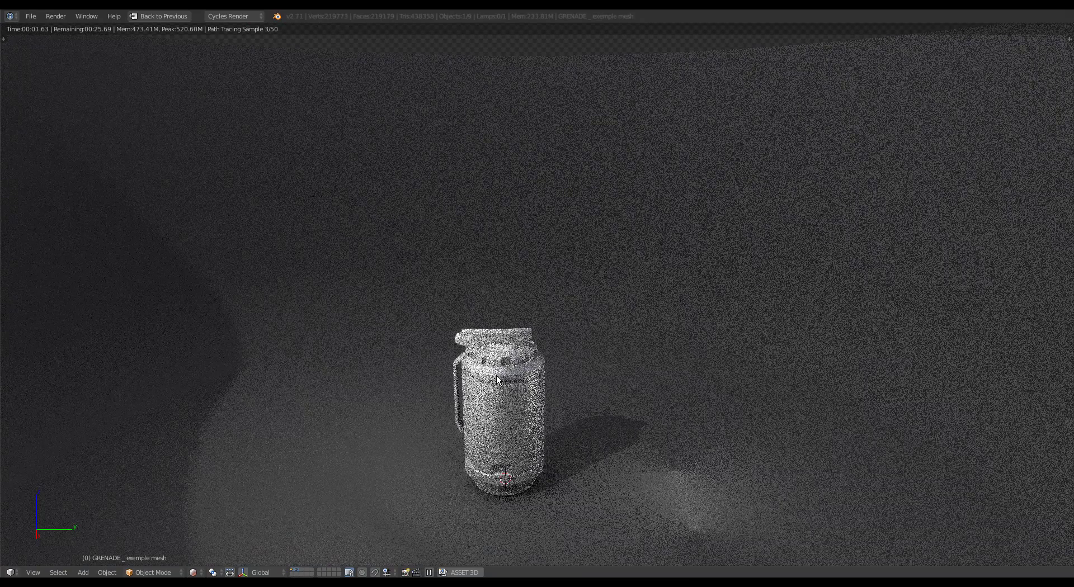
{"action": "key", "text": "shift+z"}
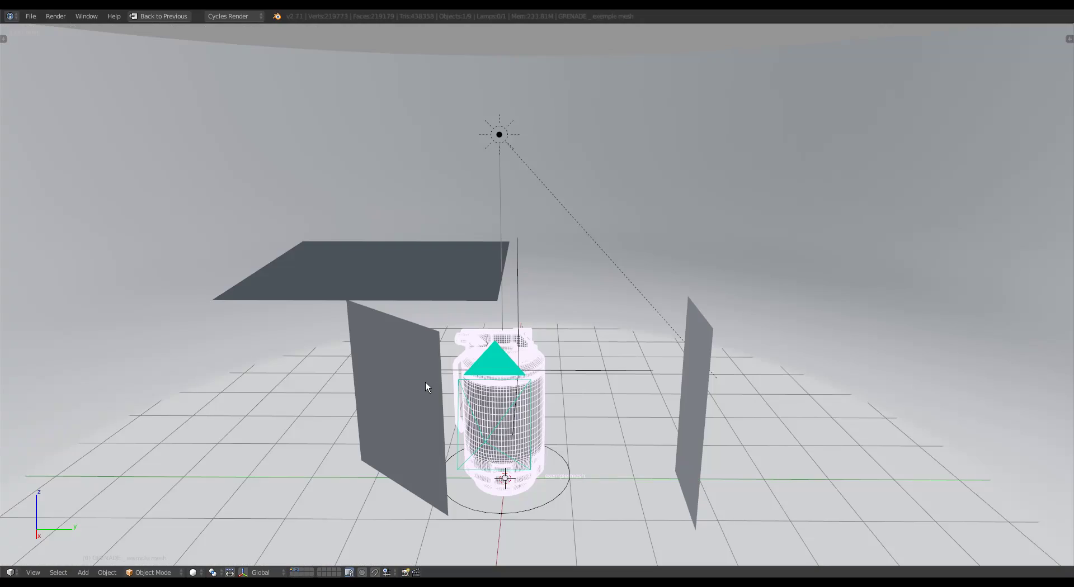
Select the top light plane and the left light plane in turn, and restore the multi-editor layout.
{"action": "right_click", "coordinate": [427, 277]}
{"action": "right_click", "coordinate": [413, 373]}
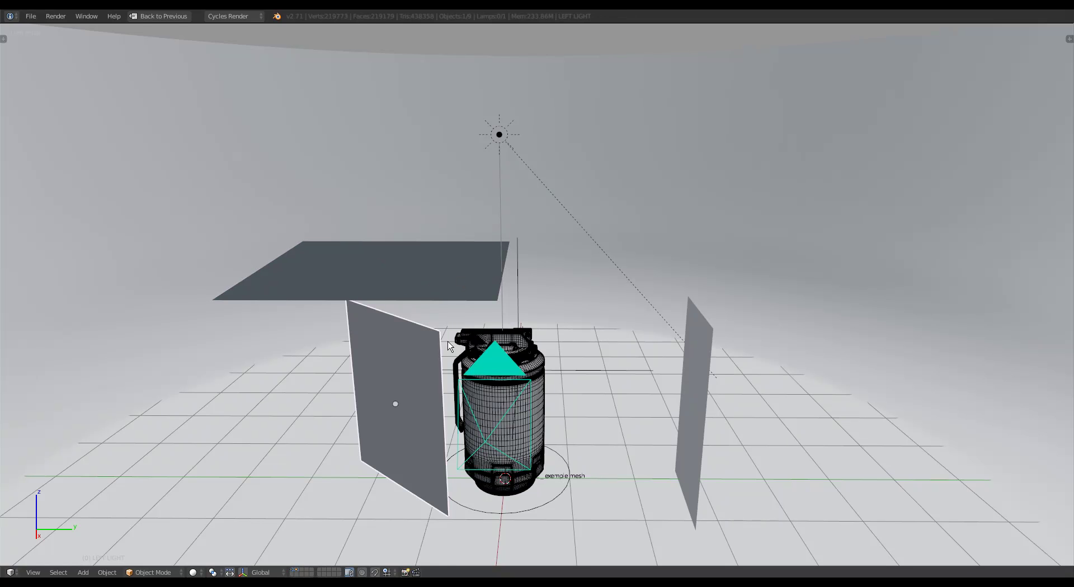
{"action": "scroll", "coordinate": [451, 347], "scroll_direction": "up", "scroll_amount": 4}
{"action": "key", "text": "shift+space"}
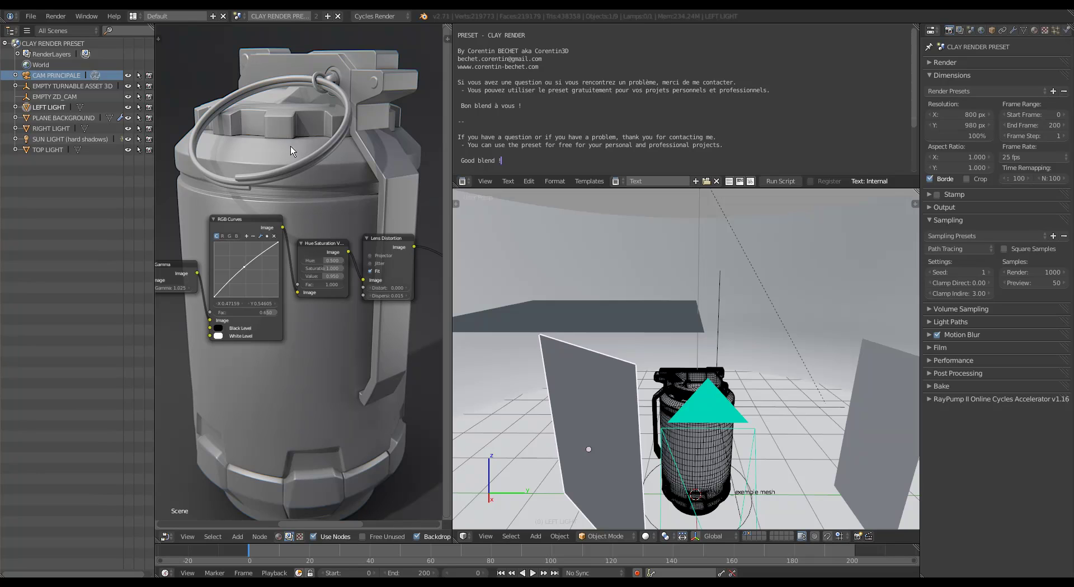
Shift the compositing nodes lower over the backdrop and select the hard-shadow sun light above the grenade.
{"action": "middle_click_drag", "start_coordinate": [359, 191], "coordinate": [334, 237]}
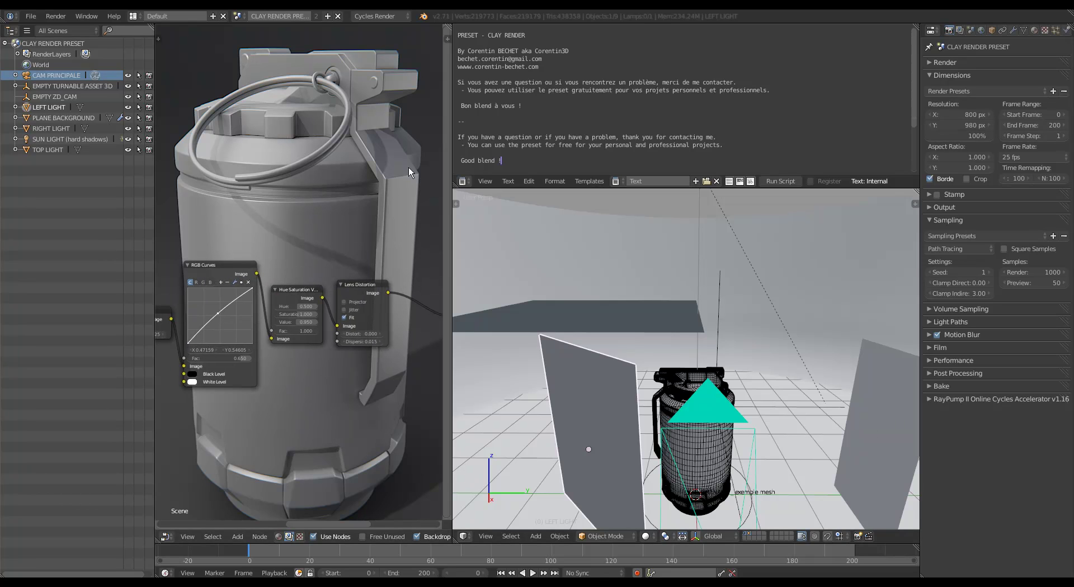
{"action": "scroll", "coordinate": [676, 415], "scroll_direction": "down", "scroll_amount": 4}
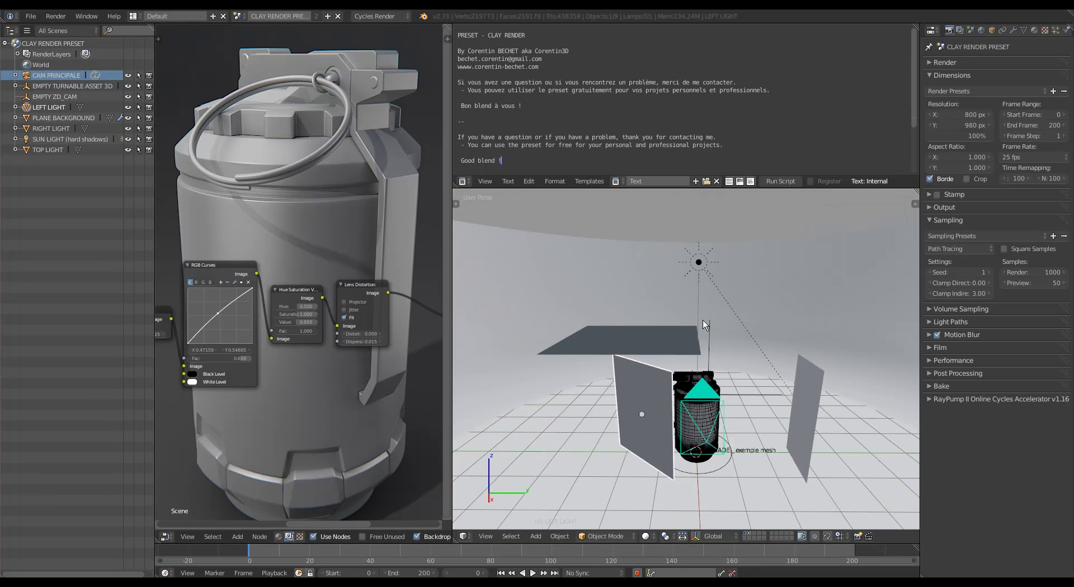
{"action": "right_click", "coordinate": [700, 263]}
{"action": "middle_click_drag", "start_coordinate": [724, 273], "coordinate": [712, 293], "text": "shift"}
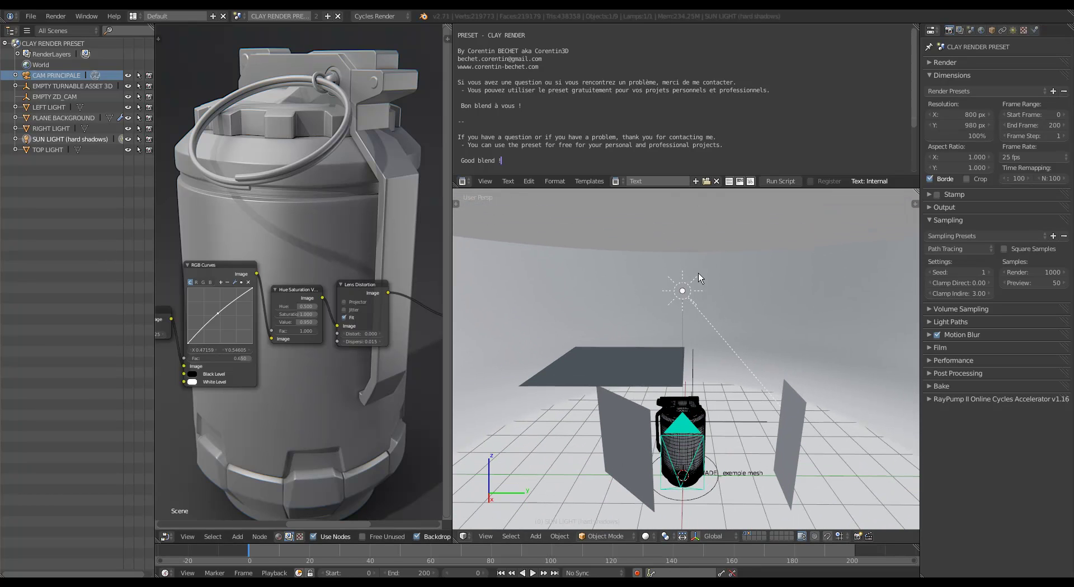
{"action": "scroll", "coordinate": [699, 270], "scroll_direction": "down", "scroll_amount": 2}
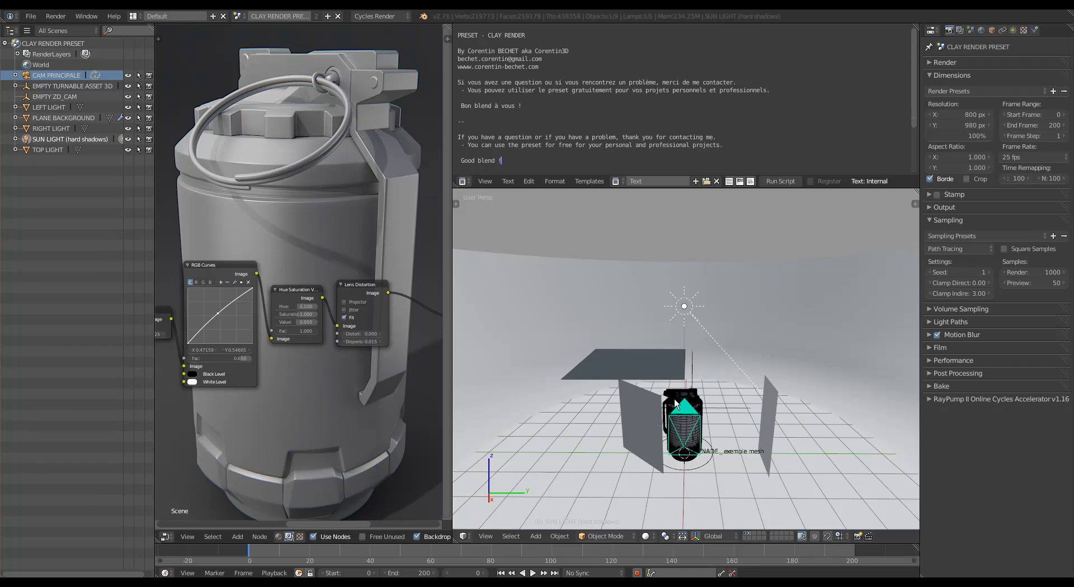
Inspect the compositing node chain in a maximized node editor, then restore the multi-editor layout.
{"action": "scroll", "coordinate": [374, 416], "scroll_direction": "up", "scroll_amount": 1}
{"action": "key", "text": "shift+space"}
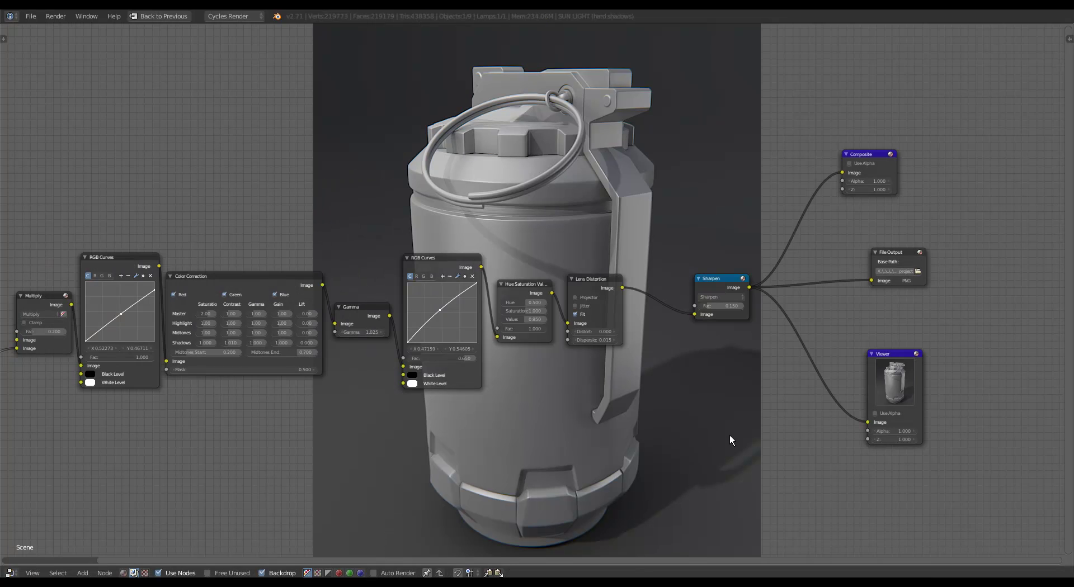
{"action": "middle_click_drag", "start_coordinate": [729, 436], "coordinate": [740, 344]}
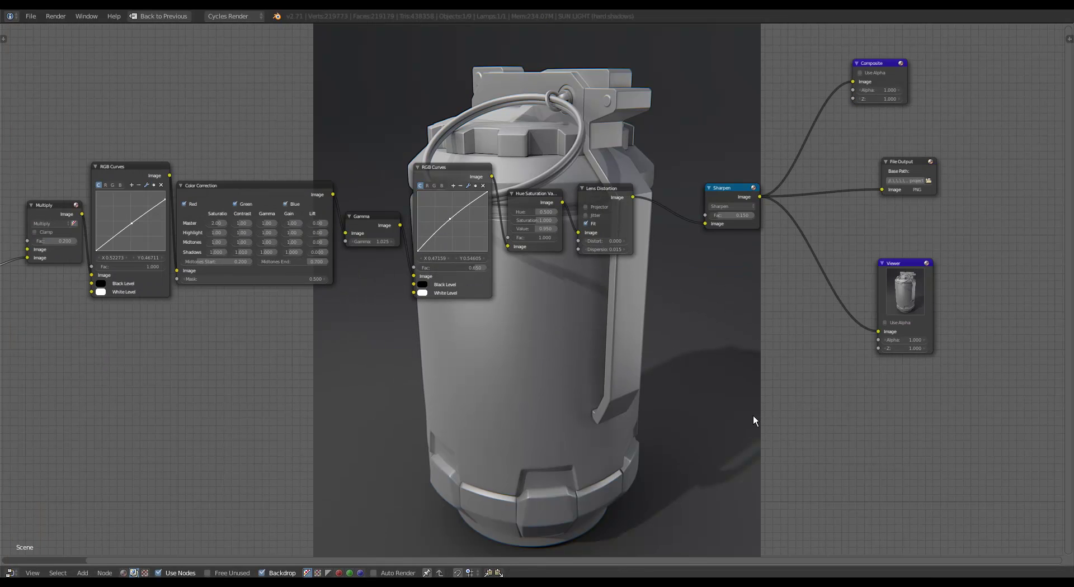
{"action": "key", "text": "shift+space"}
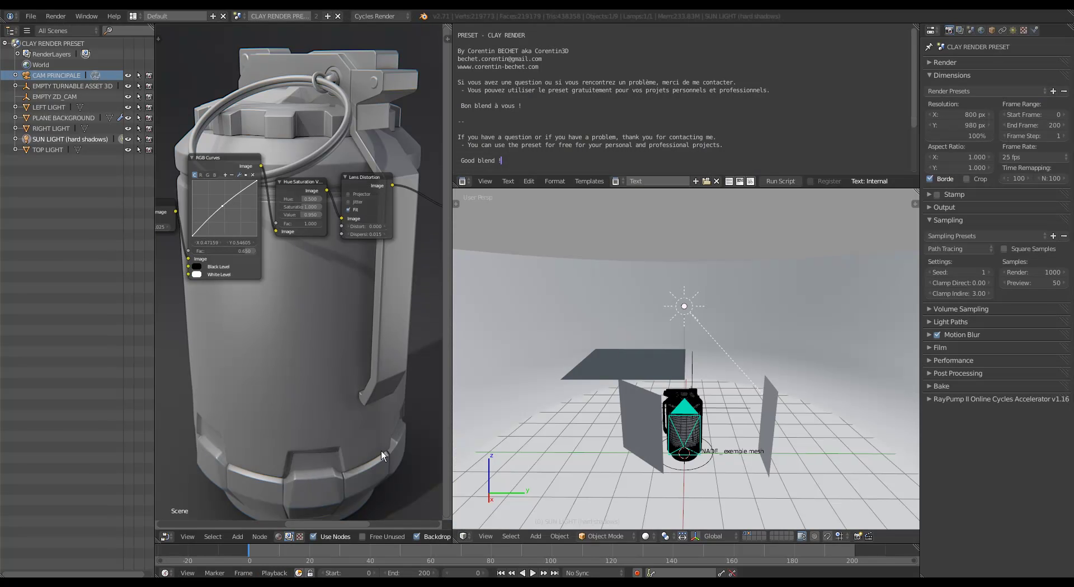
{"action": "middle_click_drag", "start_coordinate": [344, 340], "coordinate": [352, 389]}
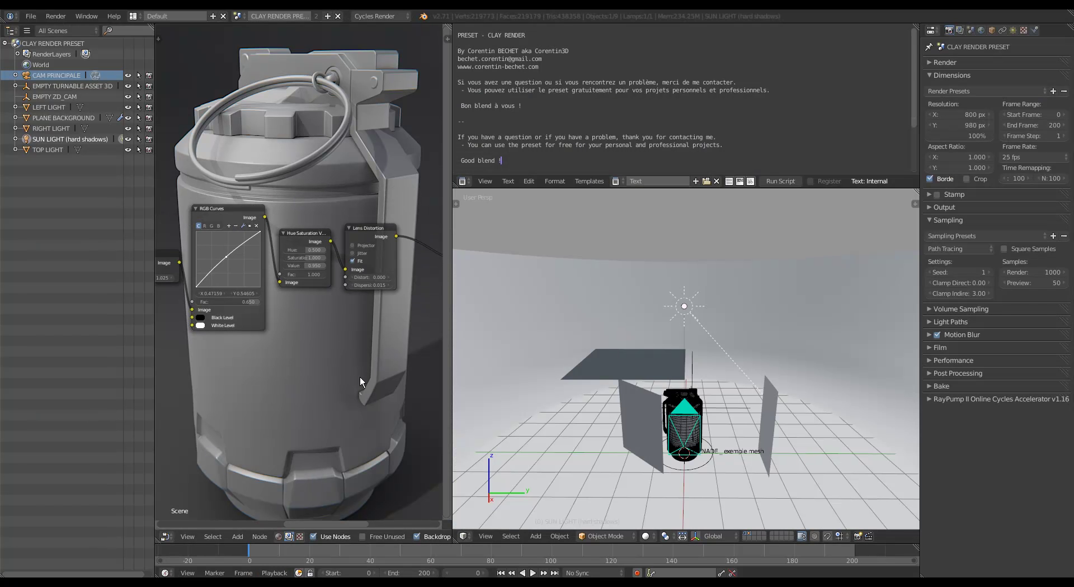
Place the text cursor below the "Bon blend à vous !" line and look over the full curved background around the lights.
{"action": "left_click_drag", "start_coordinate": [517, 166], "coordinate": [616, 108]}
{"action": "left_click", "coordinate": [694, 121]}
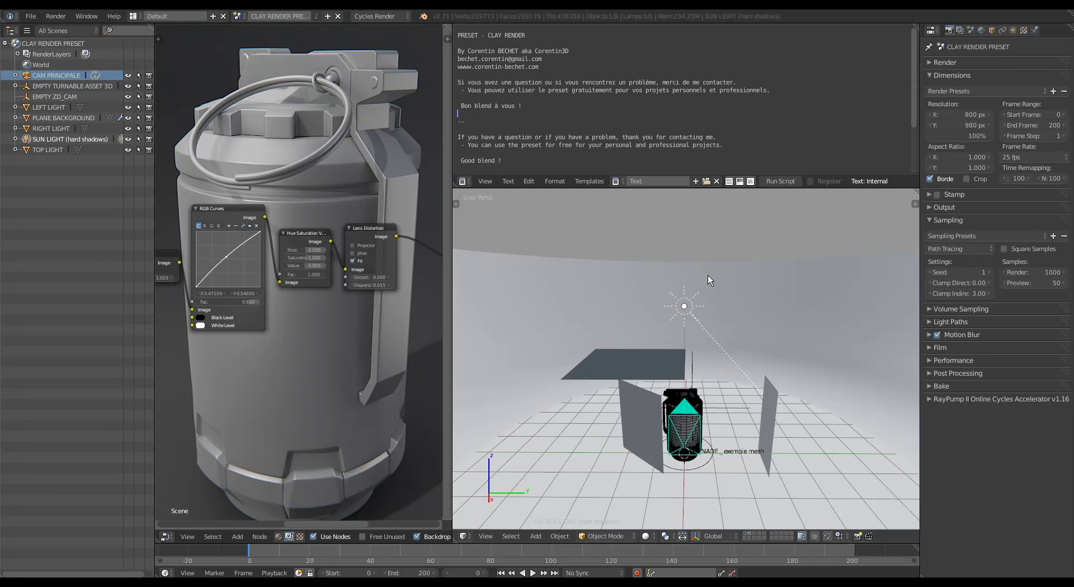
{"action": "scroll", "coordinate": [708, 280], "scroll_direction": "down", "scroll_amount": 5}
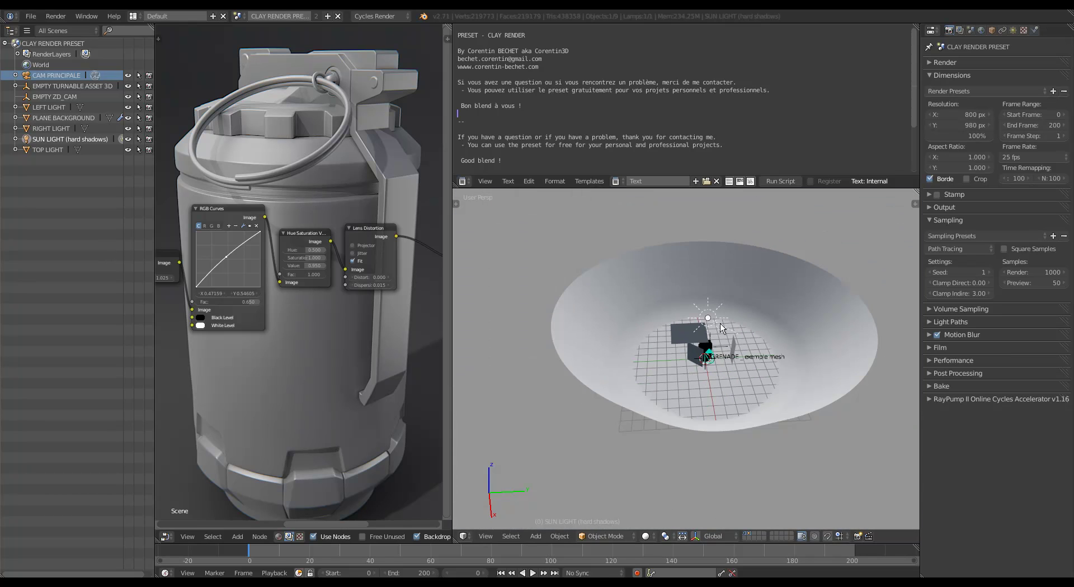
{"action": "scroll", "coordinate": [722, 327], "scroll_direction": "up", "scroll_amount": 3}
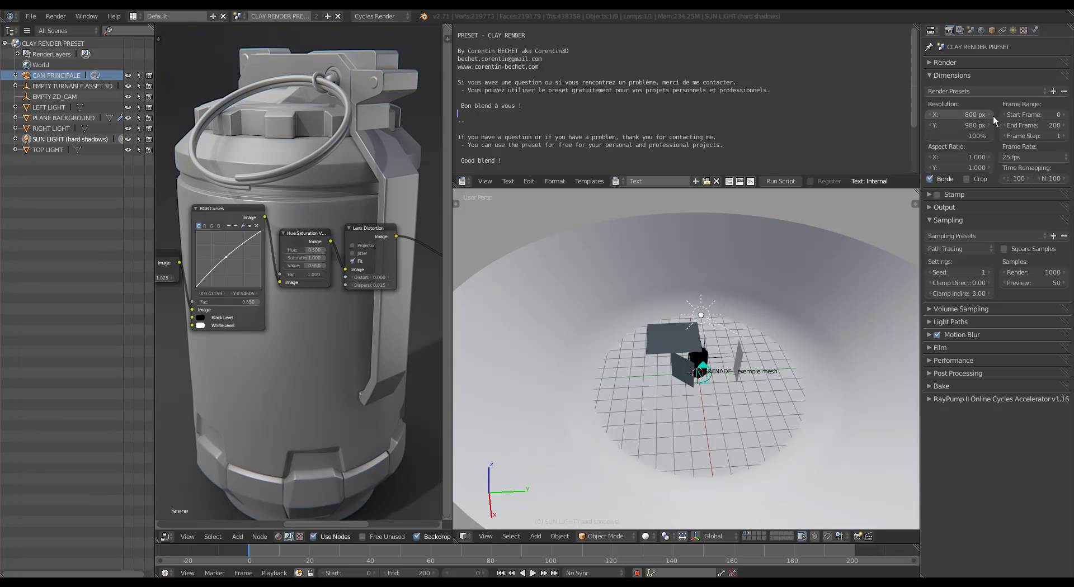
Play the turntable animation through the main camera, stop it and move the playhead to frame 47.
{"action": "key", "text": "KP_0"}
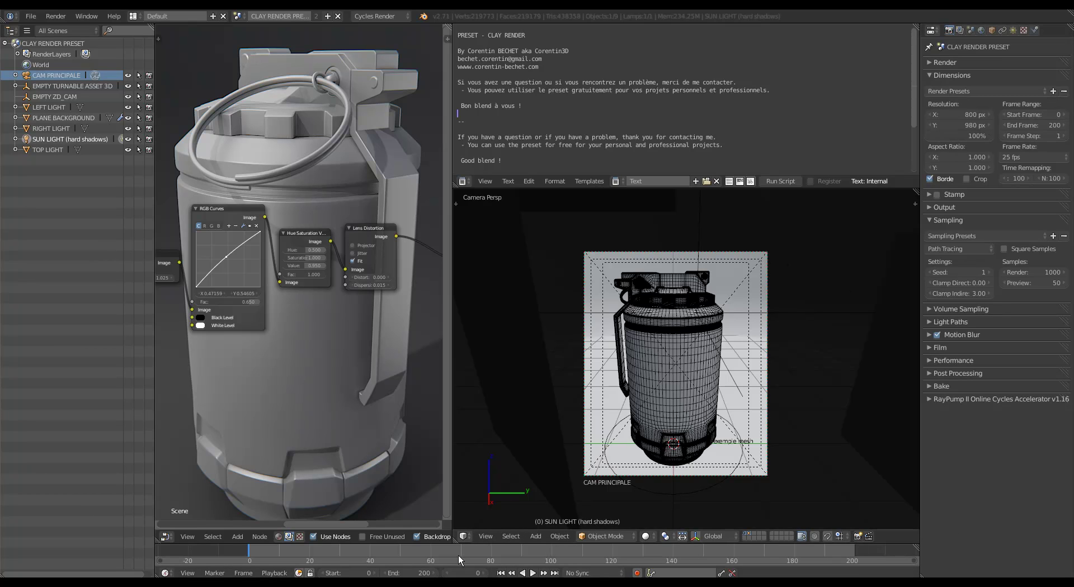
{"action": "left_click", "coordinate": [532, 574]}
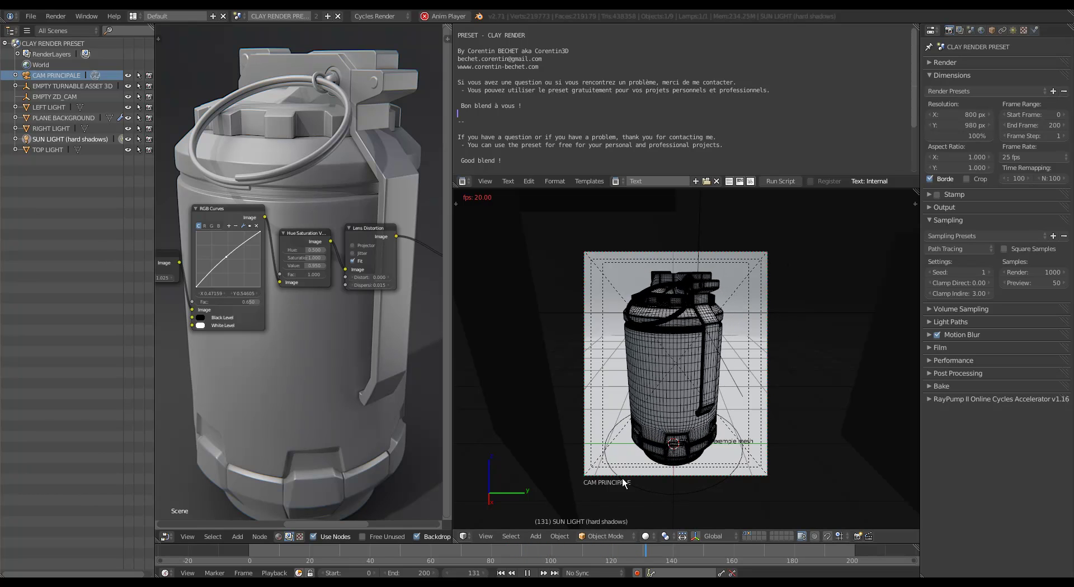
{"action": "key", "text": "alt+a"}
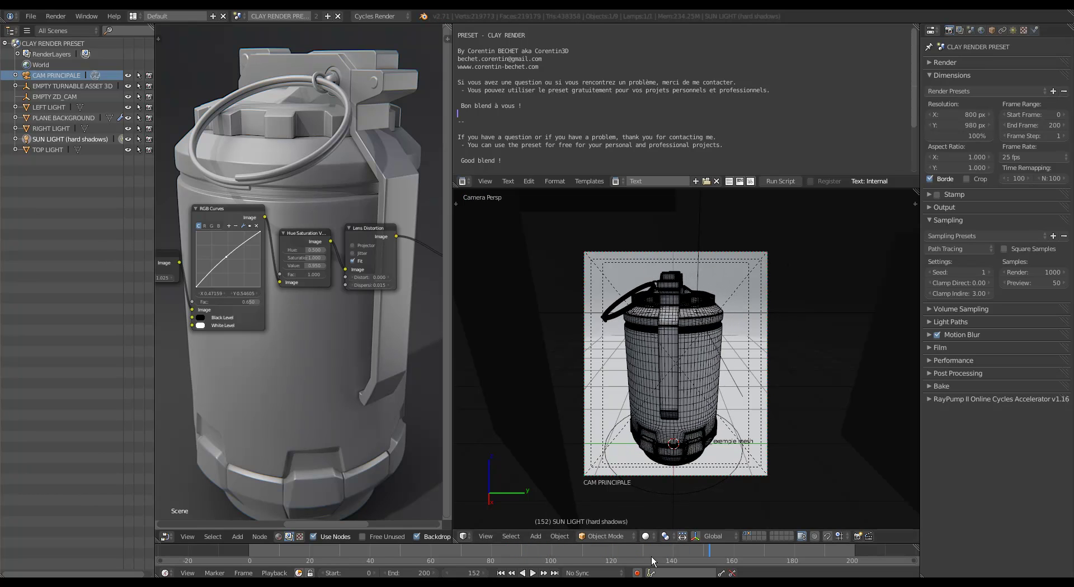
{"action": "left_click_drag", "start_coordinate": [653, 557], "coordinate": [392, 549]}
Collapse the Dimensions settings and review the GPU Compute and CPU device choices in the Render settings.
{"action": "left_click", "coordinate": [945, 75]}
{"action": "left_click", "coordinate": [944, 63]}
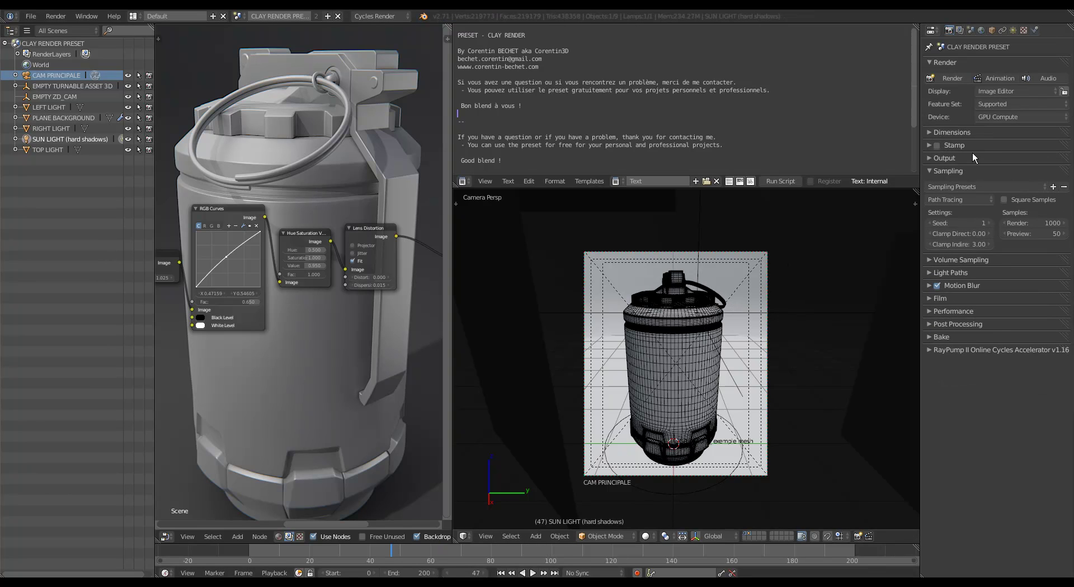
{"action": "left_click", "coordinate": [945, 63]}
{"action": "left_click", "coordinate": [945, 63]}
{"action": "left_click", "coordinate": [1011, 119]}
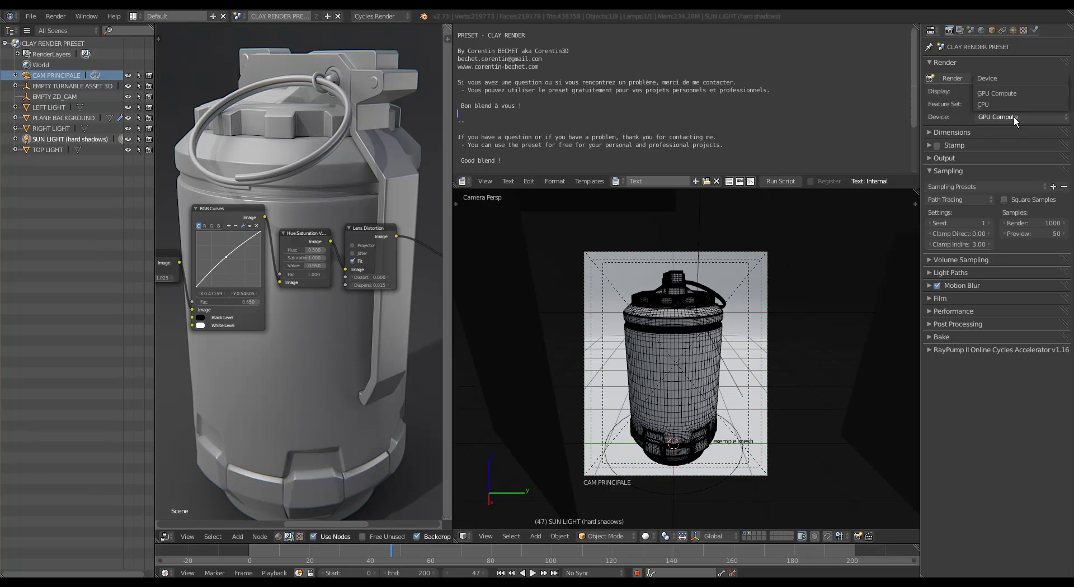
{"action": "left_click", "coordinate": [1005, 101]}
Collapse the Render settings and check the file format and color depth in the Output settings.
{"action": "left_click", "coordinate": [955, 64]}
{"action": "left_click", "coordinate": [954, 102]}
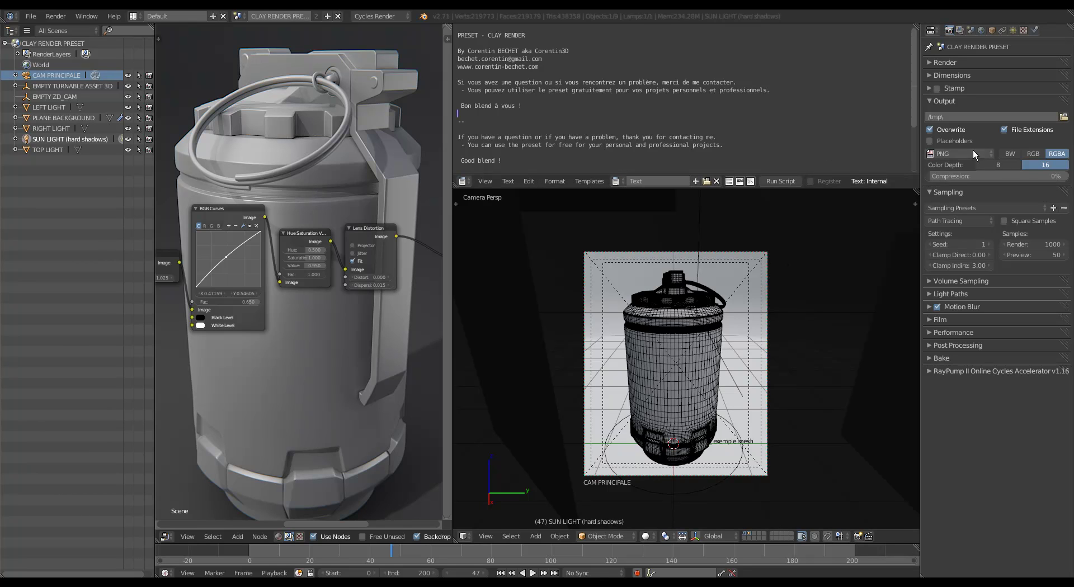
{"action": "left_click", "coordinate": [946, 101]}
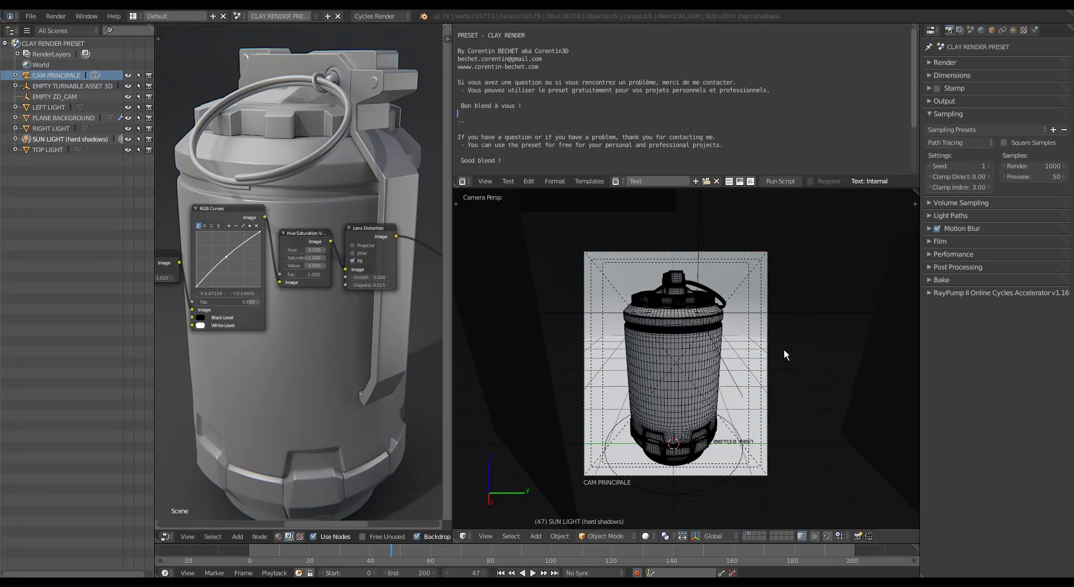
Examine the top of the grenade up close and set the render samples to 500.
{"action": "scroll", "coordinate": [786, 354], "scroll_direction": "up", "scroll_amount": 2}
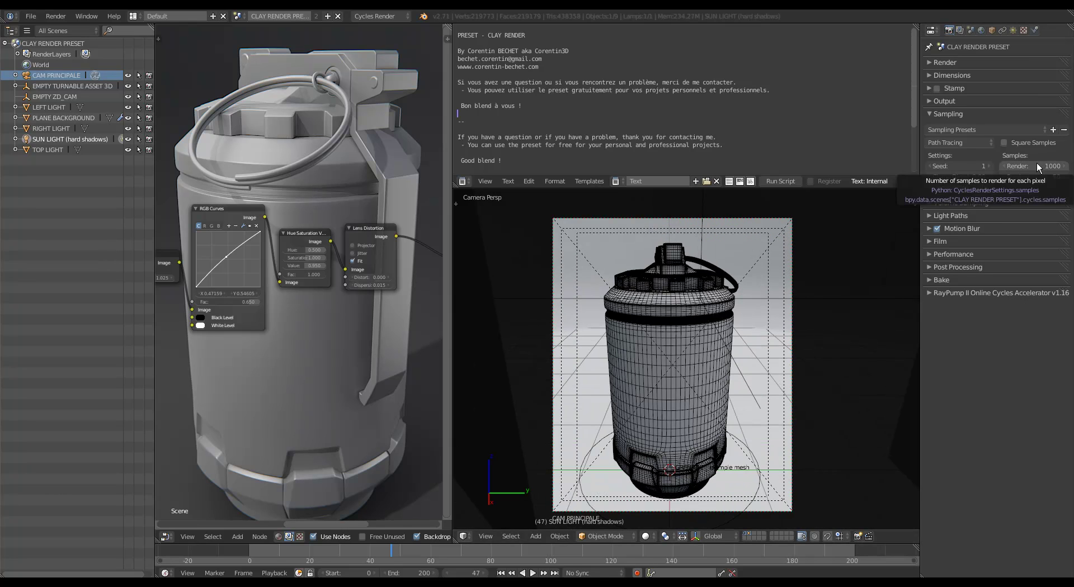
{"action": "scroll", "coordinate": [711, 365], "scroll_direction": "up", "scroll_amount": 3}
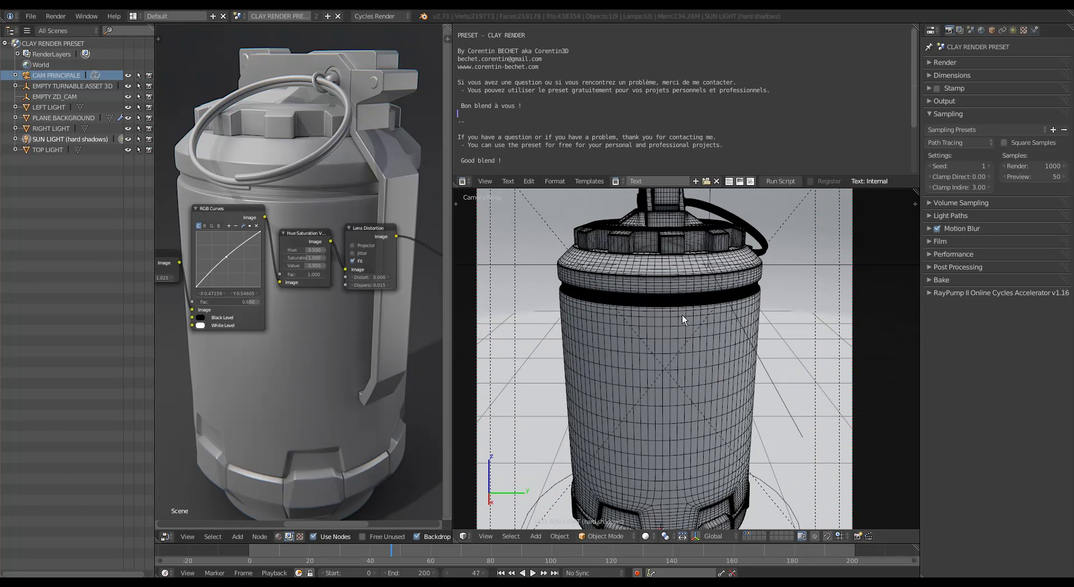
{"action": "scroll", "coordinate": [681, 309], "scroll_direction": "up", "scroll_amount": 4}
{"action": "scroll", "coordinate": [693, 447], "scroll_direction": "up", "scroll_amount": 5}
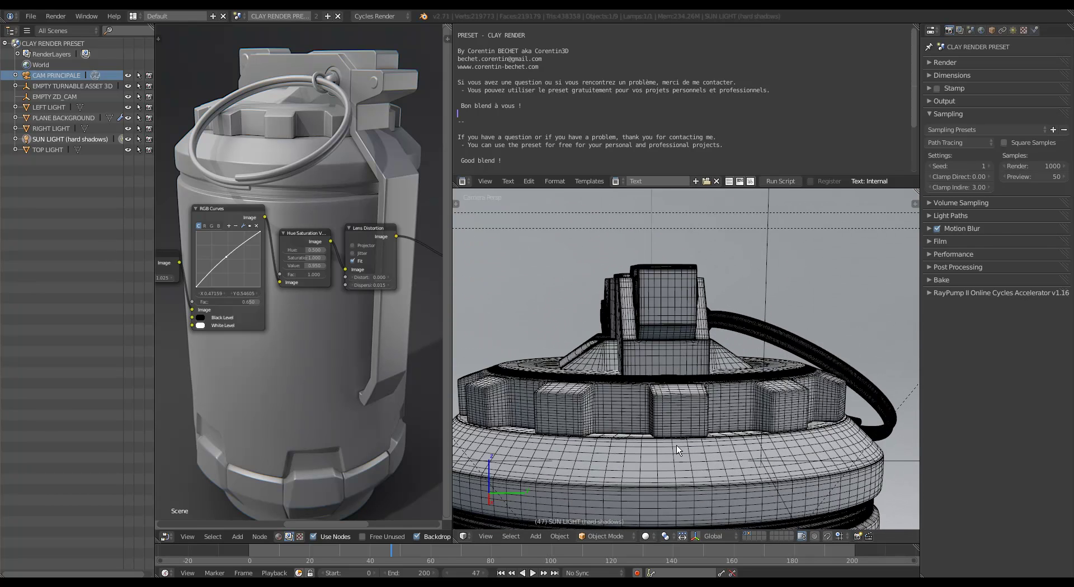
{"action": "left_click", "coordinate": [1043, 167]}
{"action": "type", "text": "5"}
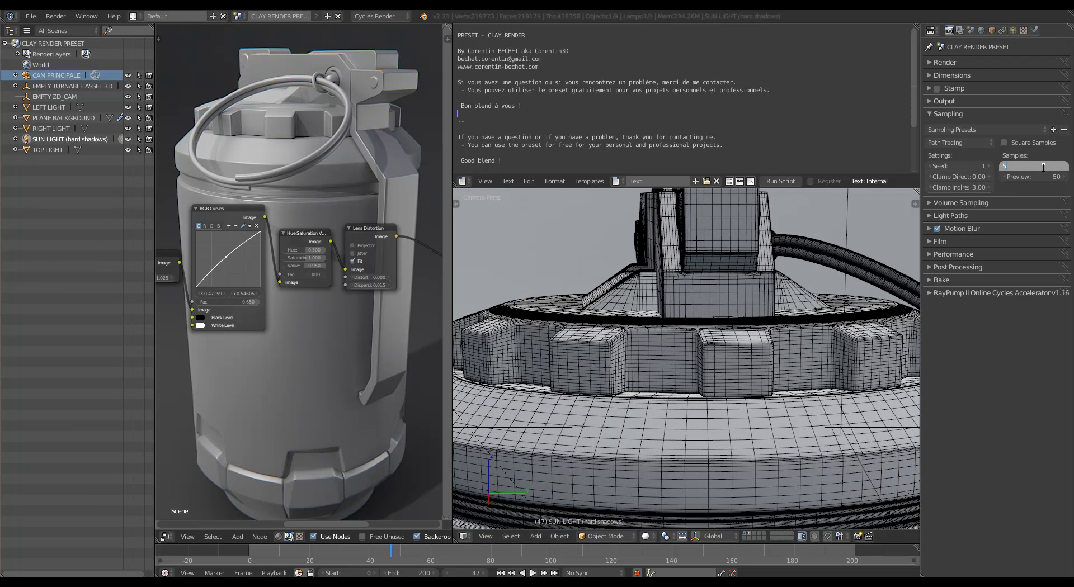
{"action": "key", "text": "Return"}
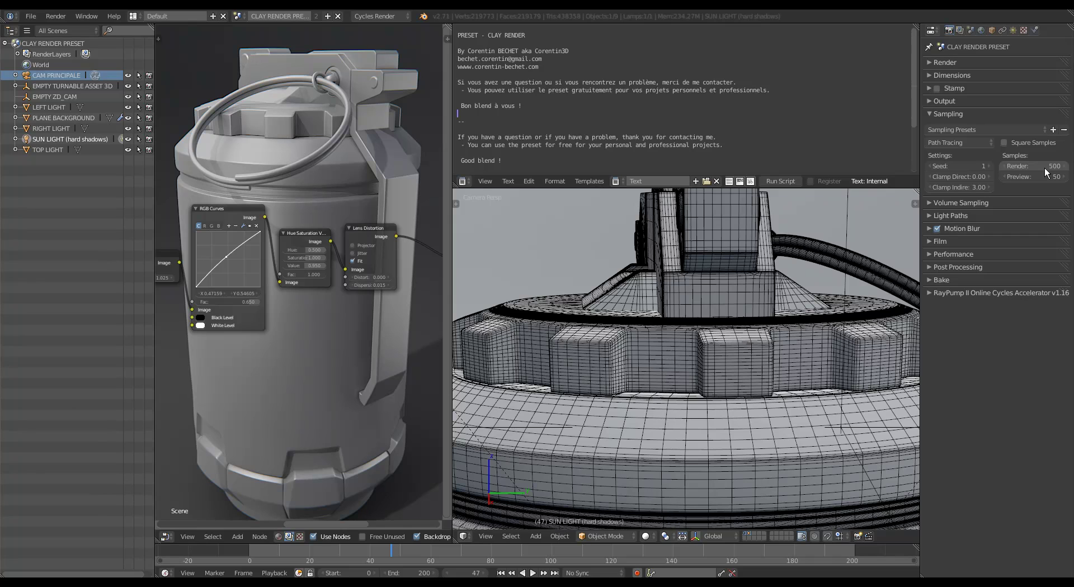
Set the render samples to 350.
{"action": "scroll", "coordinate": [360, 375], "scroll_direction": "down", "scroll_amount": 2}
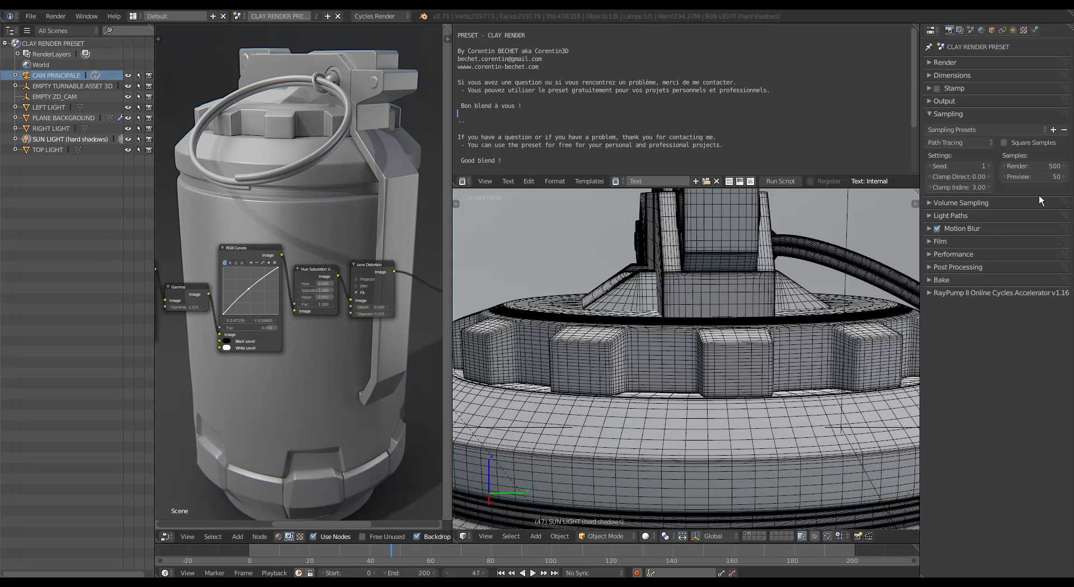
{"action": "left_click", "coordinate": [1040, 166]}
{"action": "type", "text": "350"}
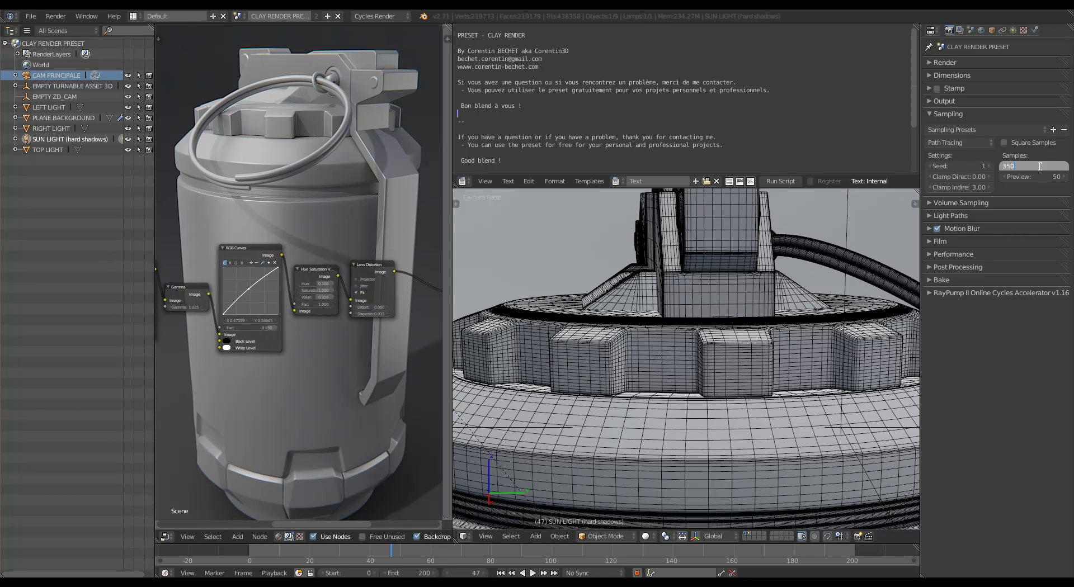
{"action": "key", "text": "Return"}
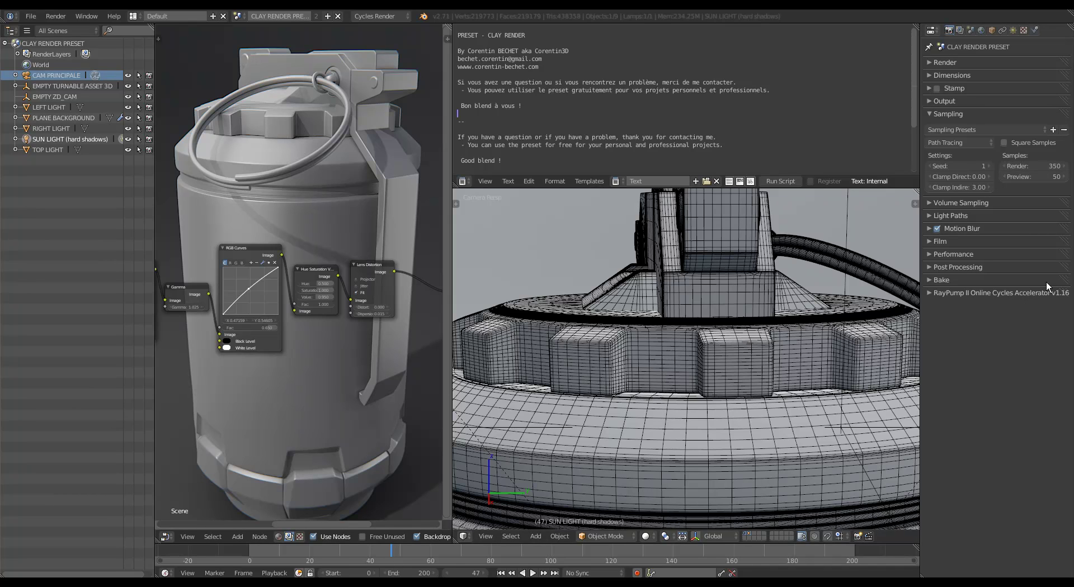
Set the render samples to 1000.
{"action": "left_click", "coordinate": [1047, 166]}
{"action": "left_click", "coordinate": [1047, 167]}
{"action": "type", "text": "10"}
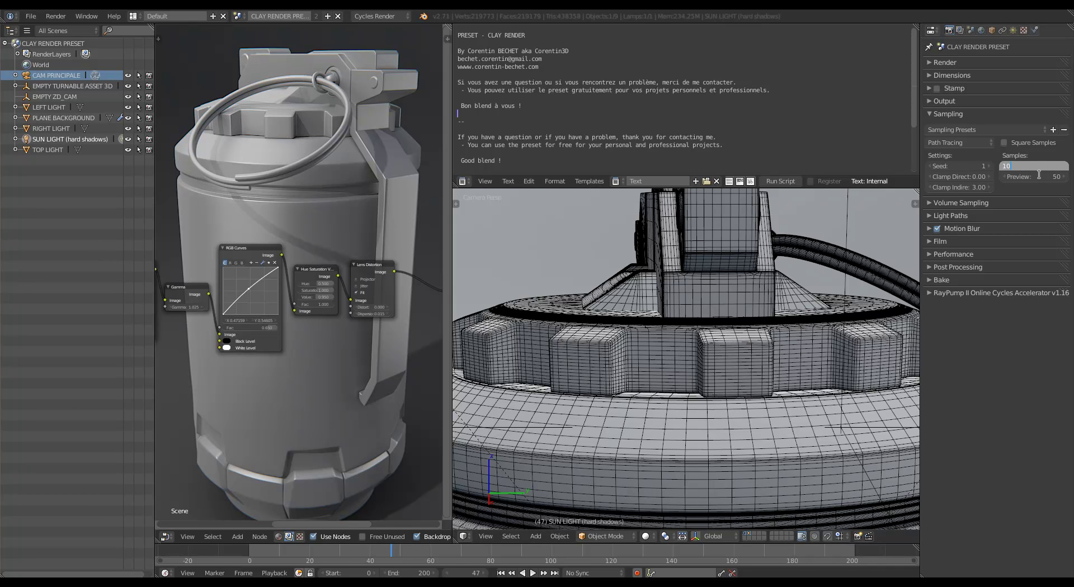
{"action": "type", "text": "00"}
{"action": "key", "text": "Return"}
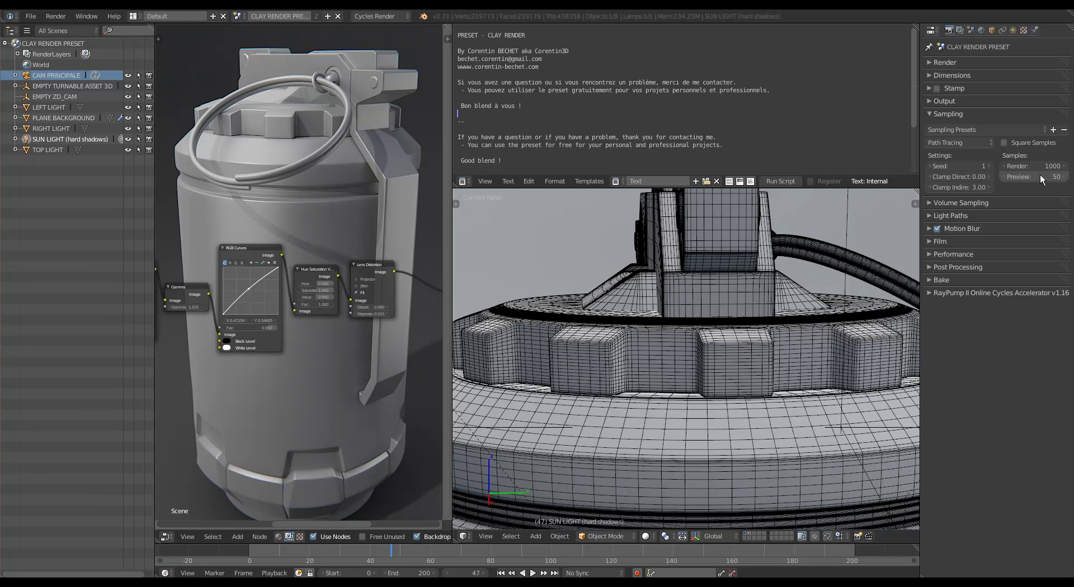
Collapse the Sampling settings and review the transparency, bounce and caustics options in the Light Paths settings.
{"action": "middle_click_drag", "start_coordinate": [624, 313], "coordinate": [621, 383], "text": "shift"}
{"action": "scroll", "coordinate": [665, 390], "scroll_direction": "up", "scroll_amount": 2}
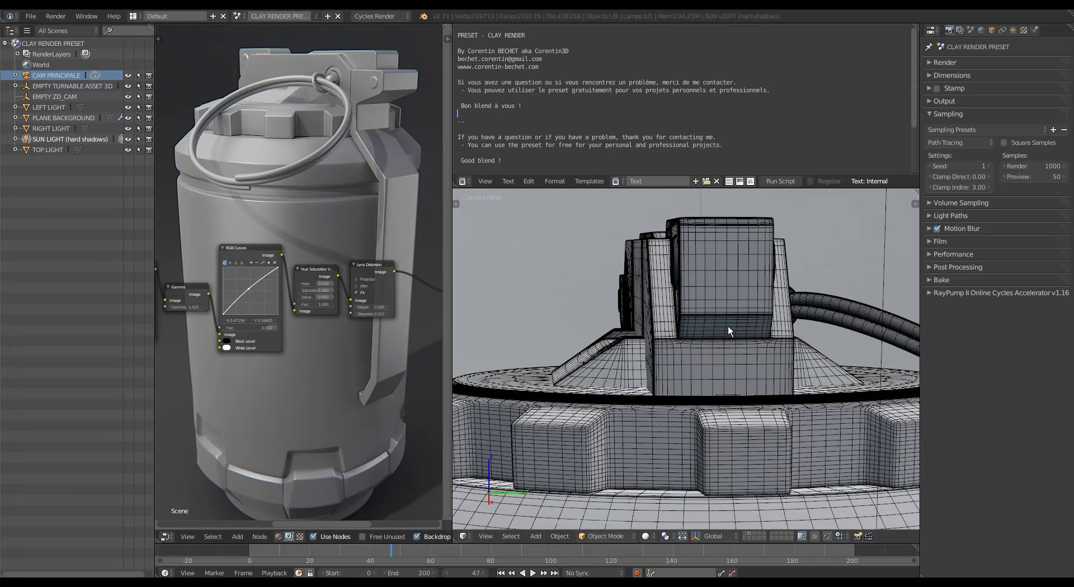
{"action": "middle_click_drag", "start_coordinate": [346, 117], "coordinate": [348, 122]}
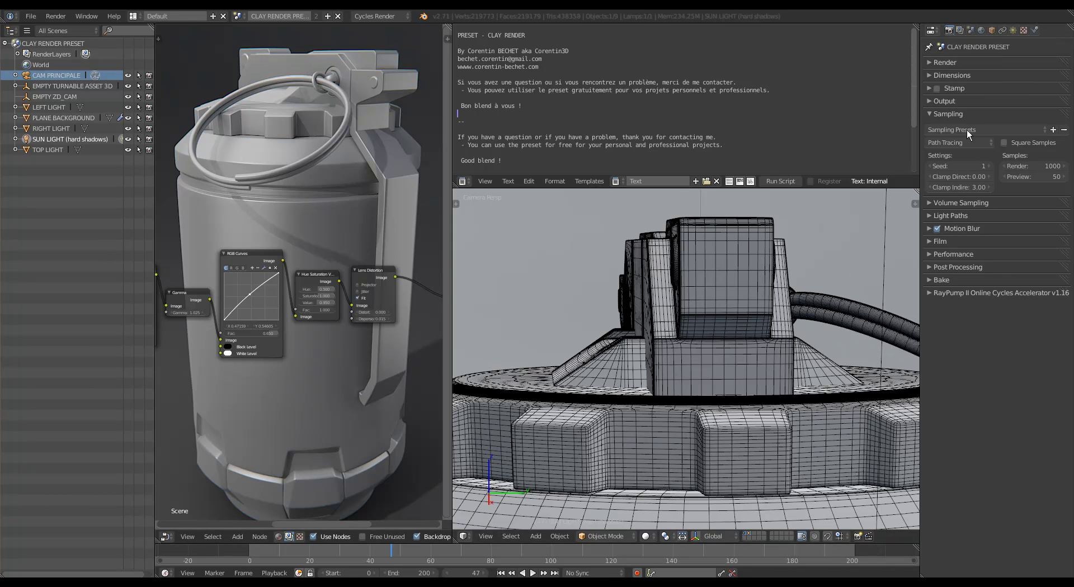
{"action": "left_click", "coordinate": [955, 115]}
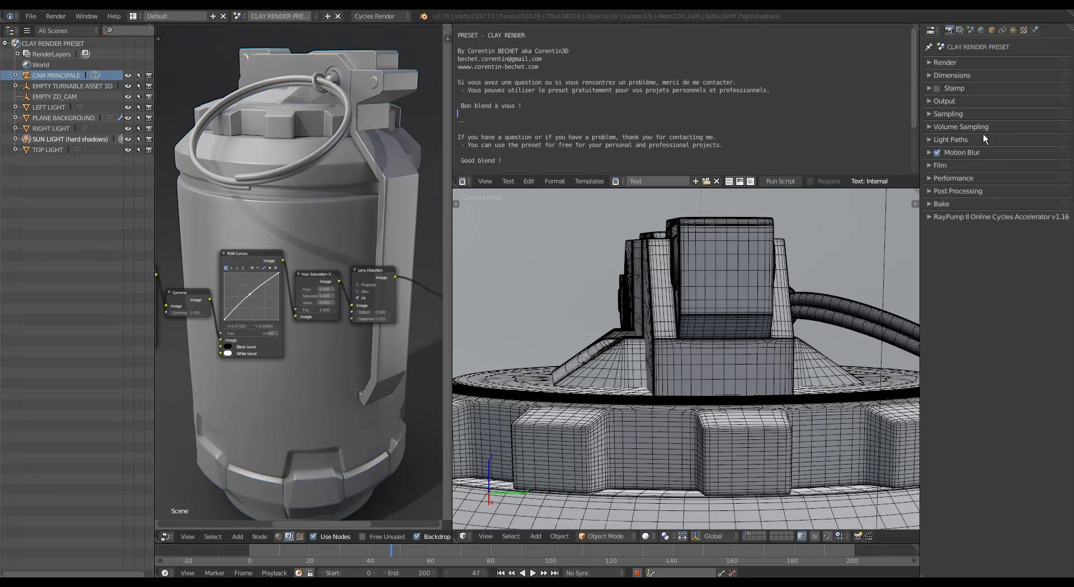
{"action": "left_click", "coordinate": [958, 140]}
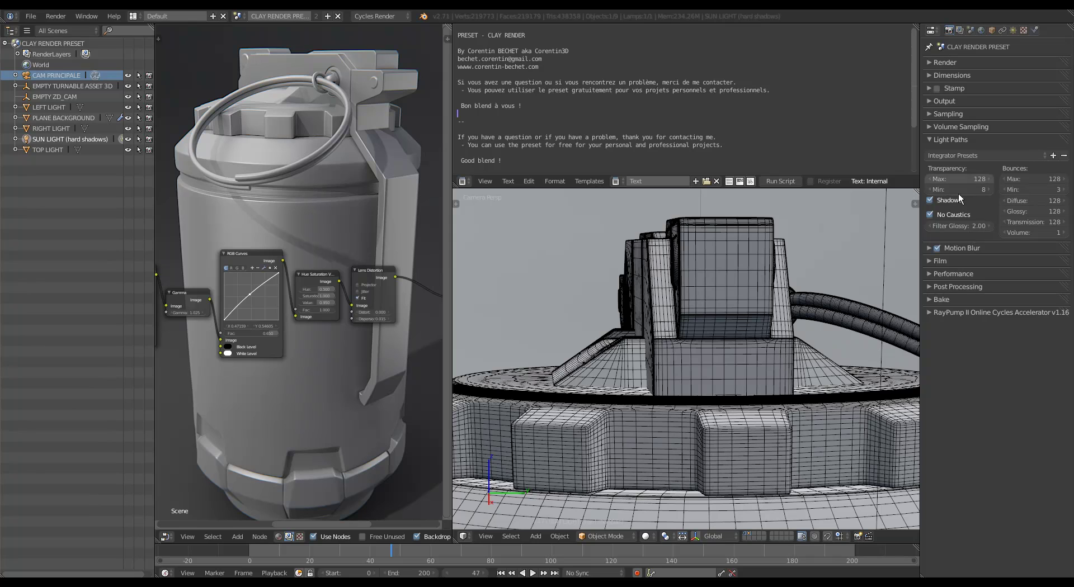
{"action": "left_click", "coordinate": [961, 139]}
{"action": "left_click", "coordinate": [968, 143]}
{"action": "left_click", "coordinate": [959, 144]}
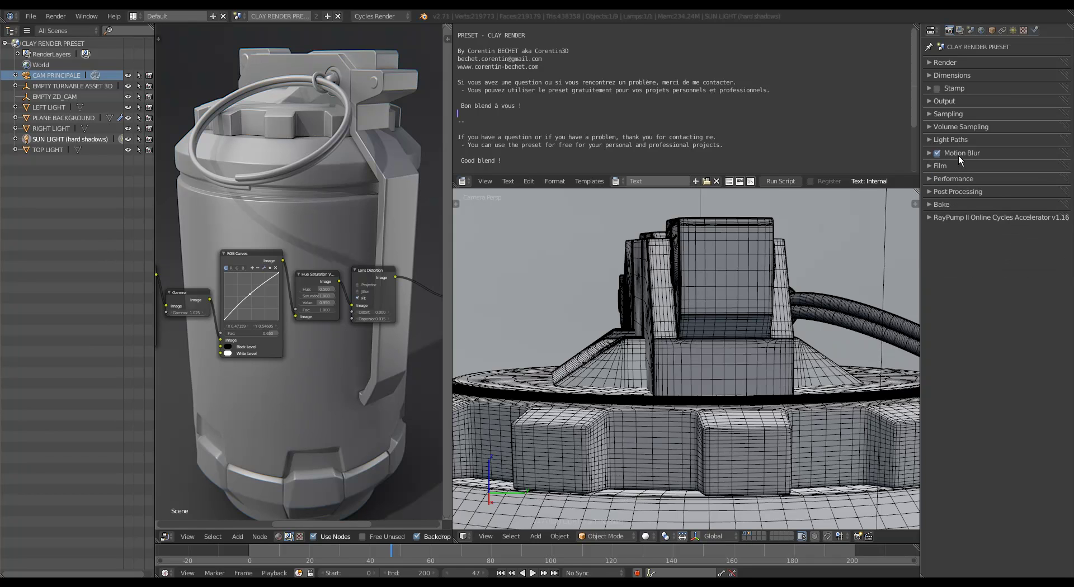
Review the shutter value in the Motion Blur settings and collapse them again.
{"action": "left_click", "coordinate": [975, 153]}
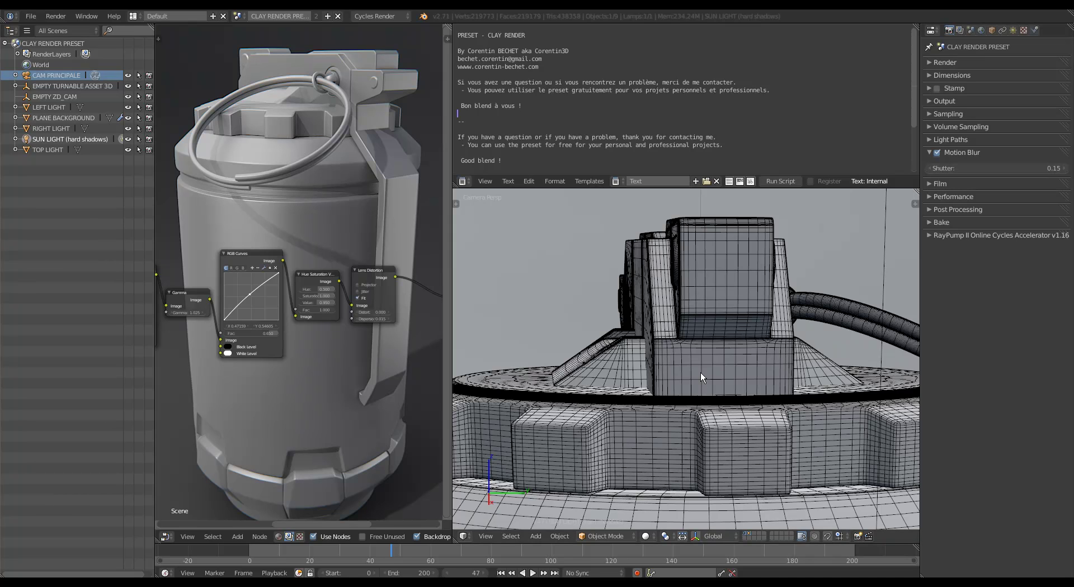
{"action": "scroll", "coordinate": [701, 373], "scroll_direction": "down", "scroll_amount": 2}
{"action": "scroll", "coordinate": [660, 411], "scroll_direction": "down", "scroll_amount": 2}
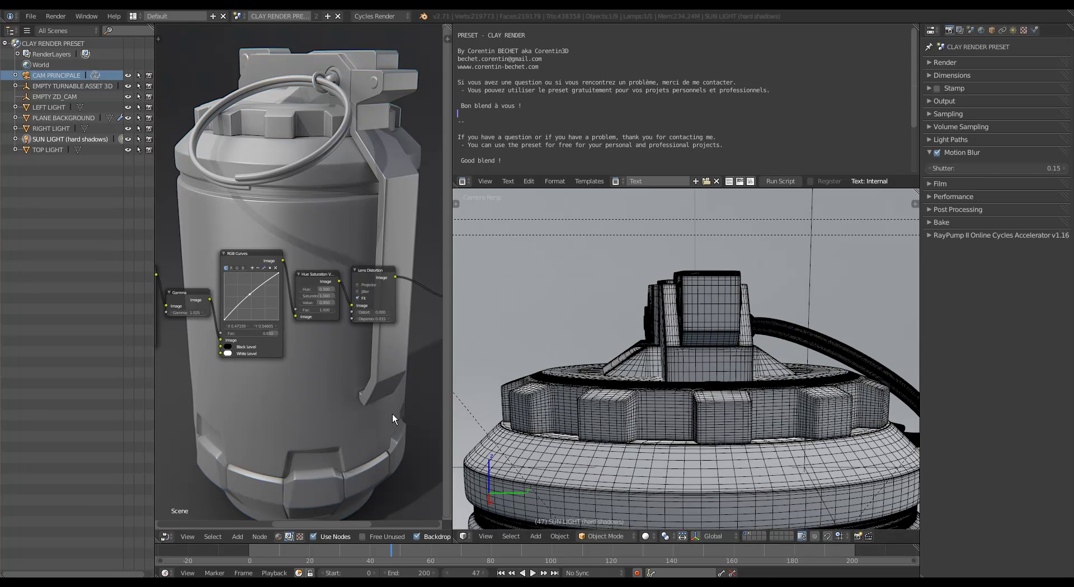
{"action": "left_click", "coordinate": [966, 155]}
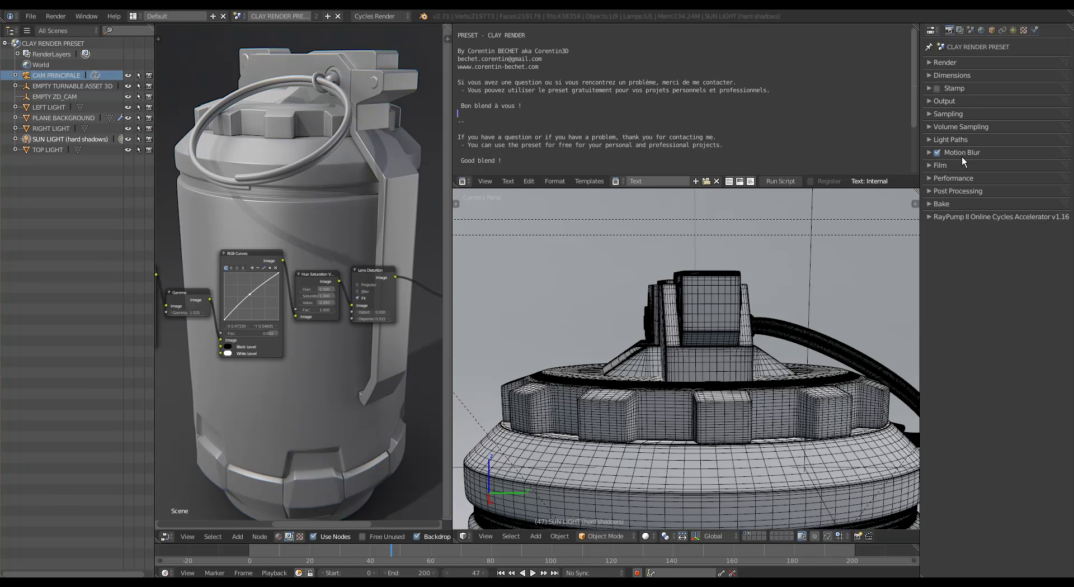
Turn off the transparent background in the Film settings and expand the Performance settings.
{"action": "left_click", "coordinate": [945, 165]}
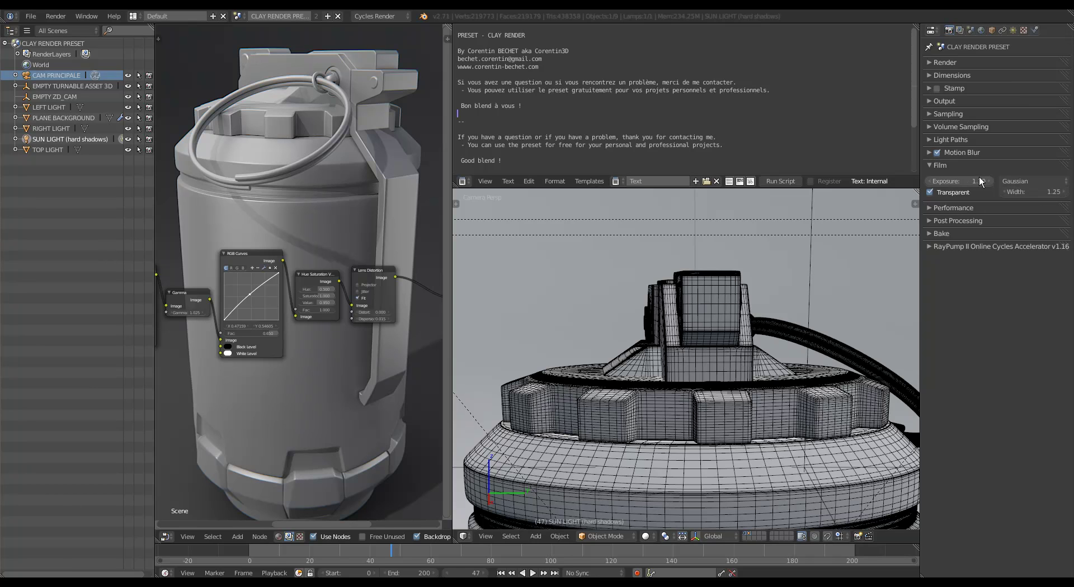
{"action": "left_click", "coordinate": [954, 166]}
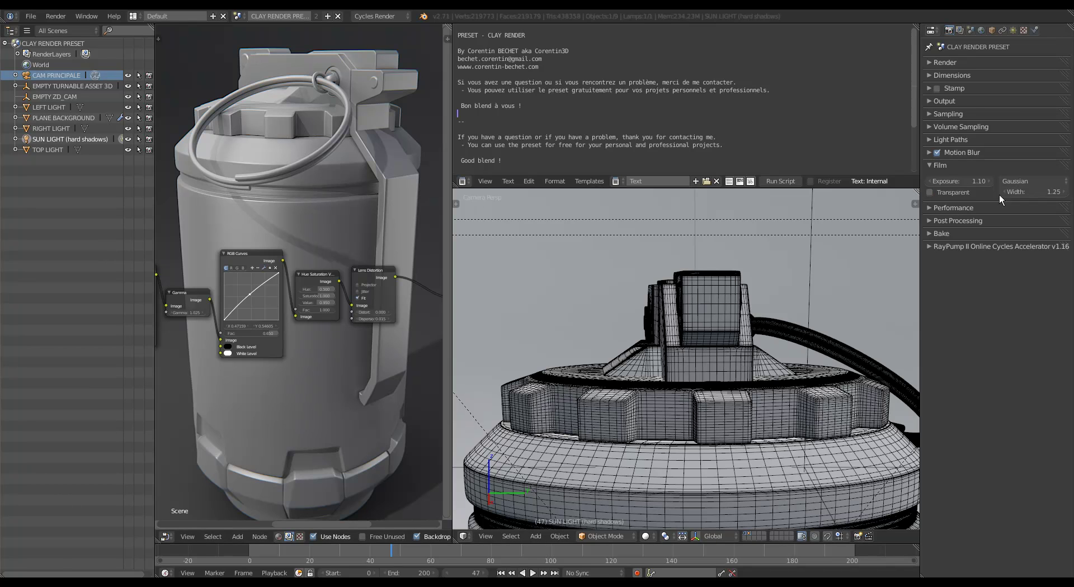
{"action": "left_click", "coordinate": [944, 166]}
{"action": "left_click", "coordinate": [966, 180]}
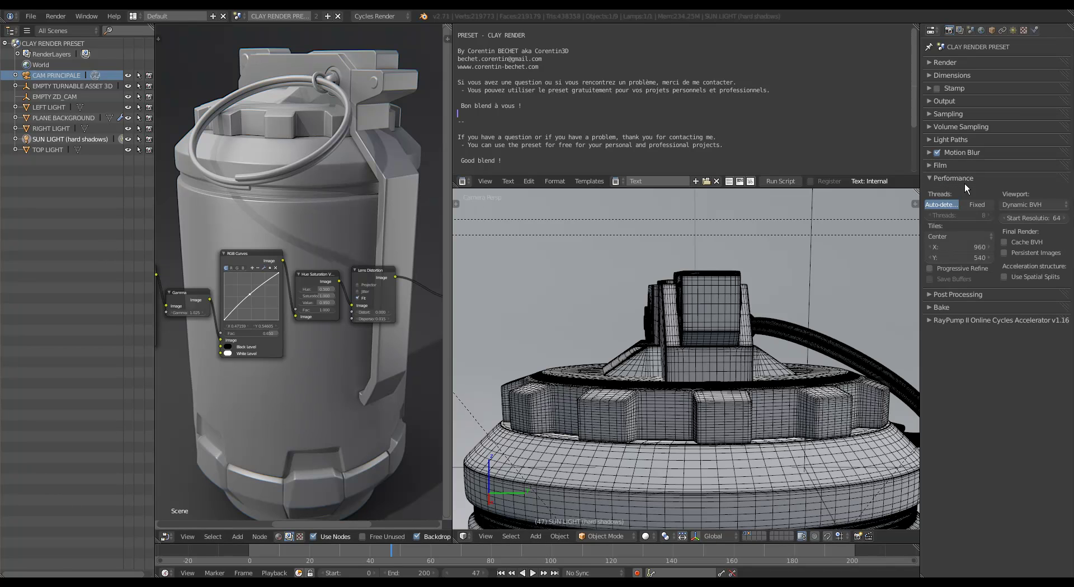
Set the render tile size to 32 in the Performance settings and collapse them.
{"action": "left_click", "coordinate": [960, 247]}
{"action": "type", "text": "32"}
{"action": "key", "text": "ctrl+c"}
{"action": "key", "text": "ctrl+v"}
{"action": "left_click", "coordinate": [951, 179]}
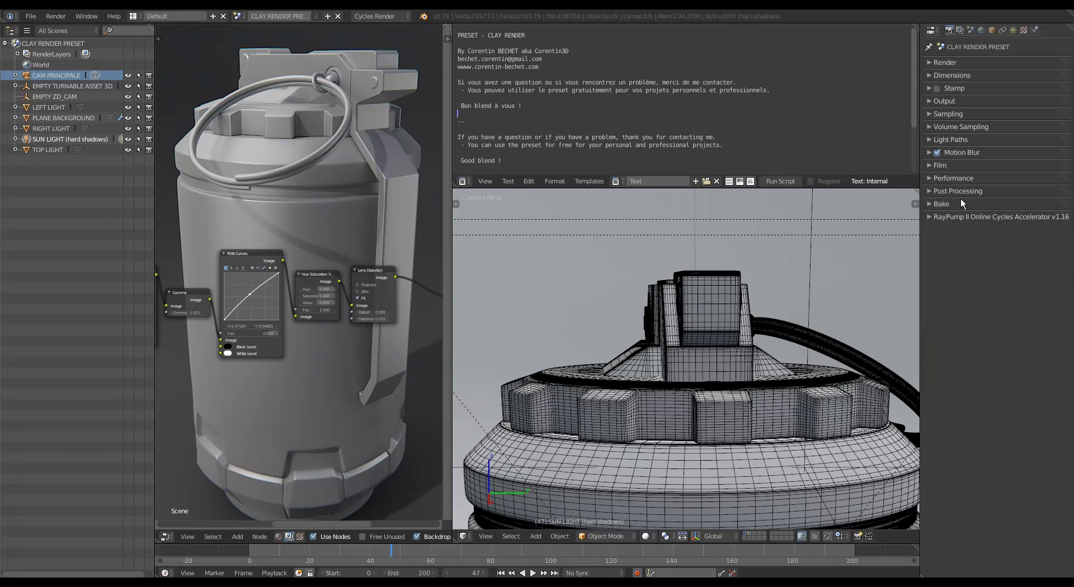
Check the Post Processing settings and review the scene layers and passes of the ASSET 3D render layer.
{"action": "left_click", "coordinate": [975, 191]}
{"action": "left_click", "coordinate": [976, 192]}
{"action": "middle_click_drag", "start_coordinate": [739, 351], "coordinate": [738, 363], "text": "shift"}
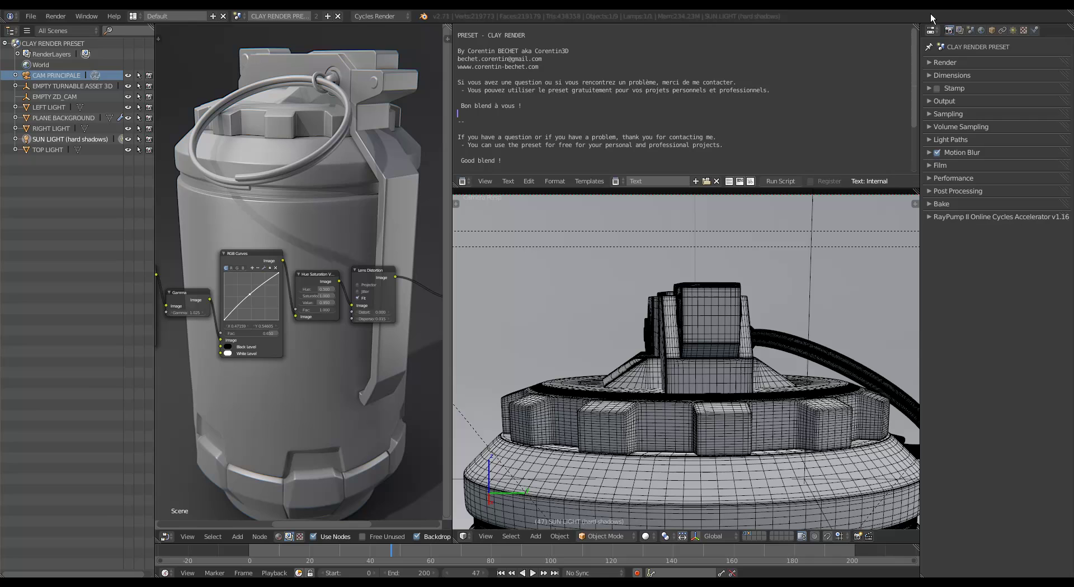
{"action": "left_click", "coordinate": [960, 29]}
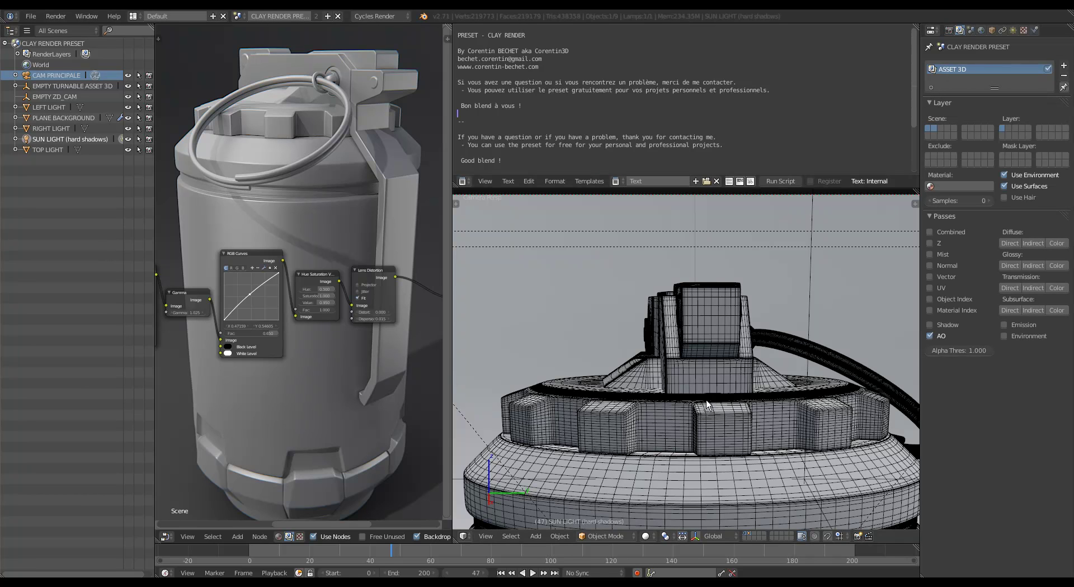
{"action": "middle_click_drag", "start_coordinate": [353, 311], "coordinate": [378, 282]}
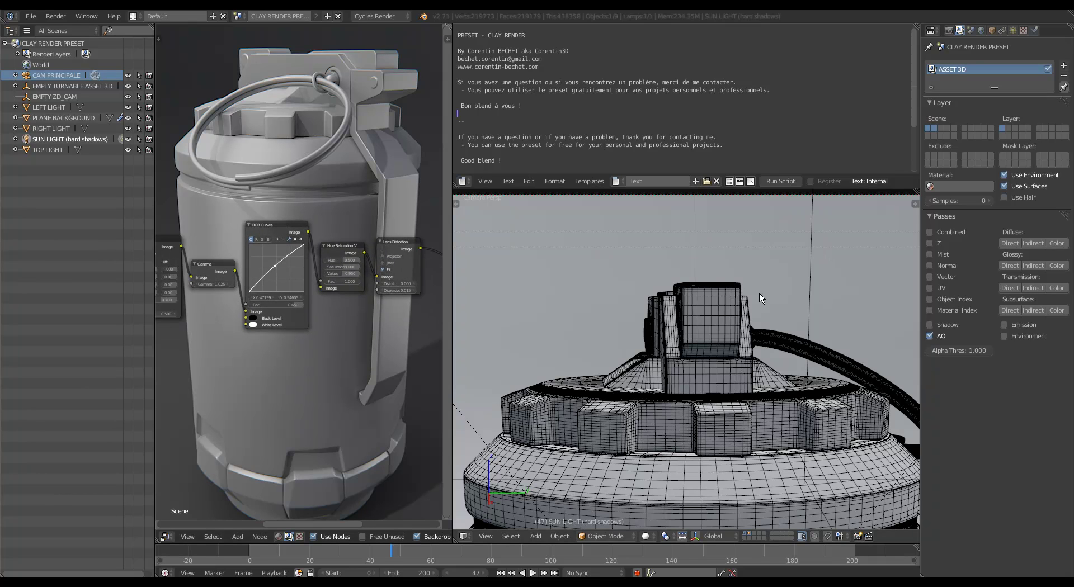
{"action": "scroll", "coordinate": [758, 280], "scroll_direction": "up", "scroll_amount": 3}
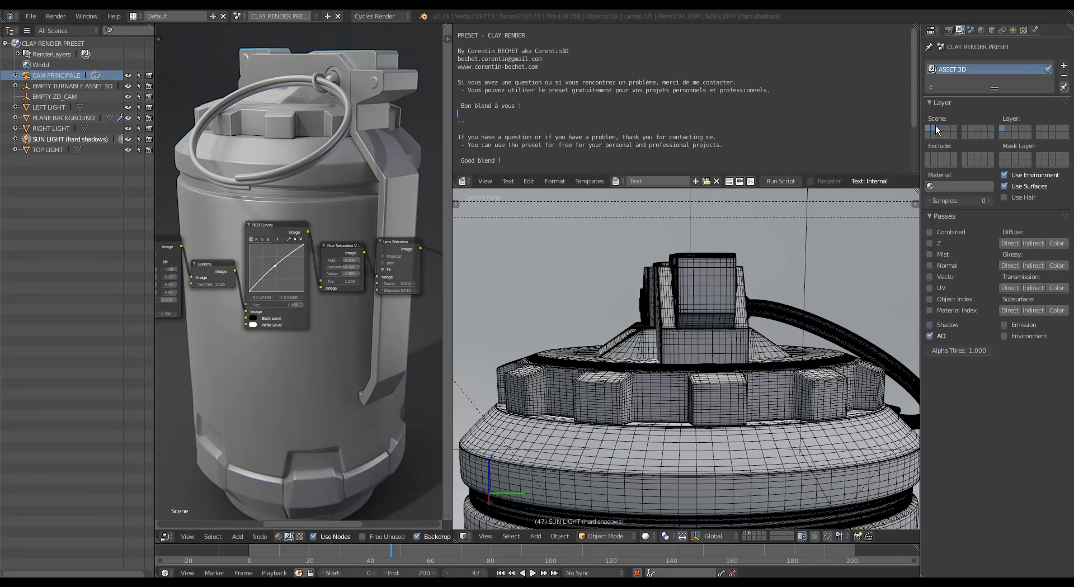
{"action": "left_click", "coordinate": [935, 129], "text": "shift"}
{"action": "middle_click_drag", "start_coordinate": [738, 329], "coordinate": [736, 319], "text": "shift"}
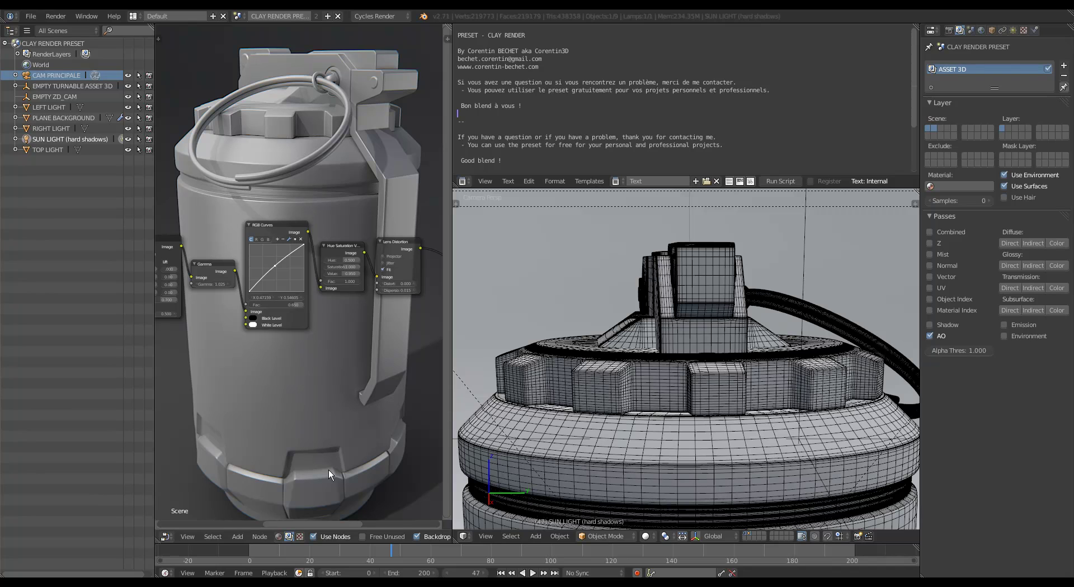
Maximise the compositing node editor, move the Multiply node farther from the first RGB Curves node, and restore the layout.
{"action": "mouse_move", "coordinate": [367, 333]}
{"action": "middle_mouse_down"}
{"action": "mouse_move", "coordinate": [371, 307]}
{"action": "mouse_move", "coordinate": [377, 338]}
{"action": "middle_mouse_up"}
{"action": "key", "text": "ctrl+Up"}
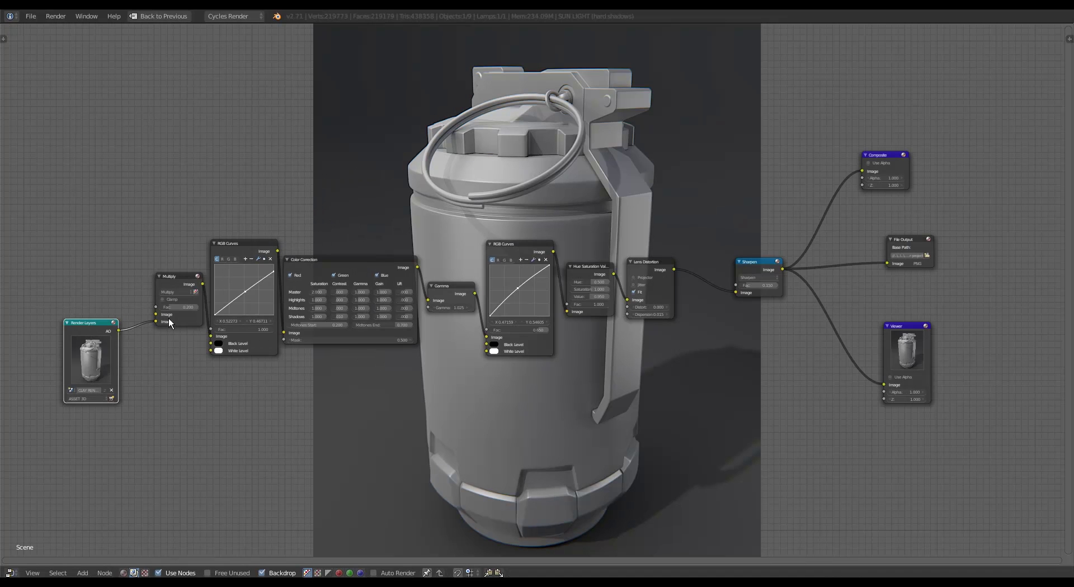
{"action": "middle_click_drag", "start_coordinate": [176, 317], "coordinate": [436, 270]}
{"action": "scroll", "coordinate": [435, 271], "scroll_direction": "up", "scroll_amount": 3}
{"action": "scroll", "coordinate": [358, 319], "scroll_direction": "up", "scroll_amount": 3}
{"action": "left_click_drag", "start_coordinate": [333, 318], "coordinate": [234, 309]}
{"action": "middle_click_drag", "start_coordinate": [400, 279], "coordinate": [333, 341]}
{"action": "left_click_drag", "start_coordinate": [387, 241], "coordinate": [316, 253]}
{"action": "middle_click_drag", "start_coordinate": [480, 296], "coordinate": [343, 304]}
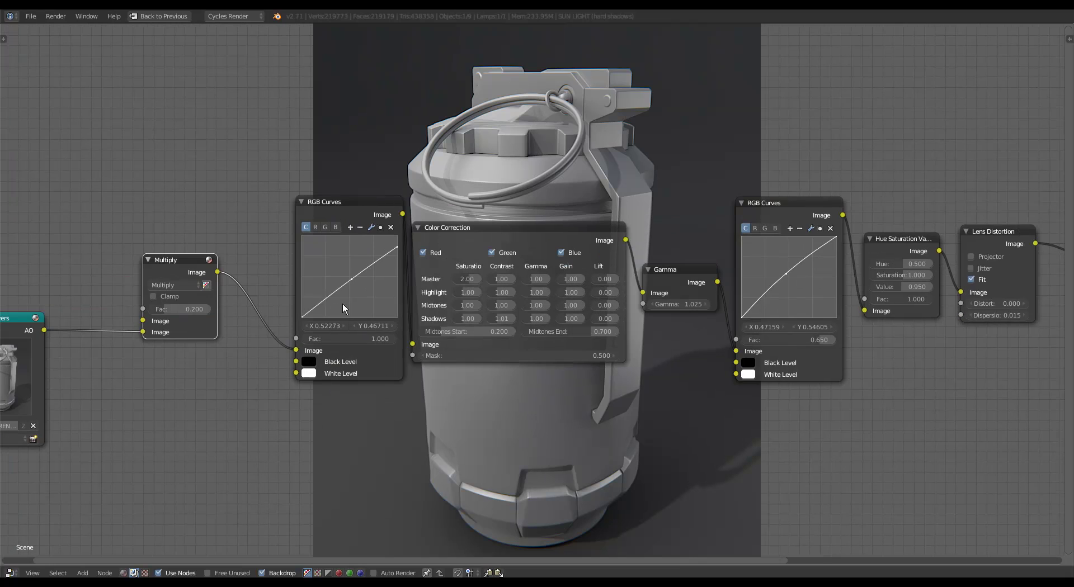
{"action": "left_click_drag", "start_coordinate": [173, 260], "coordinate": [199, 260]}
{"action": "middle_click_drag", "start_coordinate": [499, 263], "coordinate": [372, 311]}
{"action": "key", "text": "shift+space"}
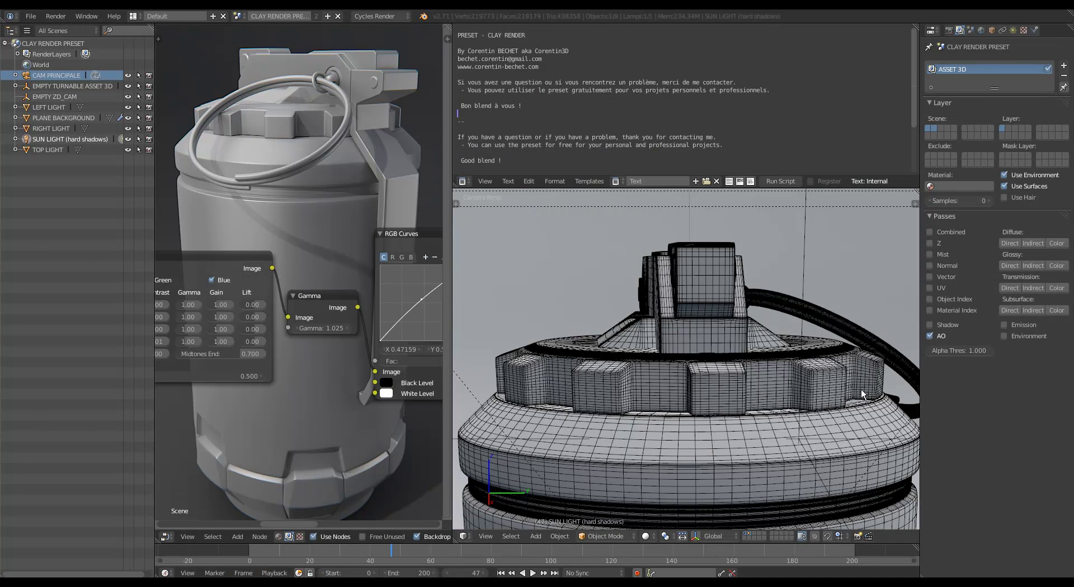
Review the scene's units and color management settings, followed by the lamp settings of SUN LIGHT (hard shadows).
{"action": "left_click", "coordinate": [970, 30]}
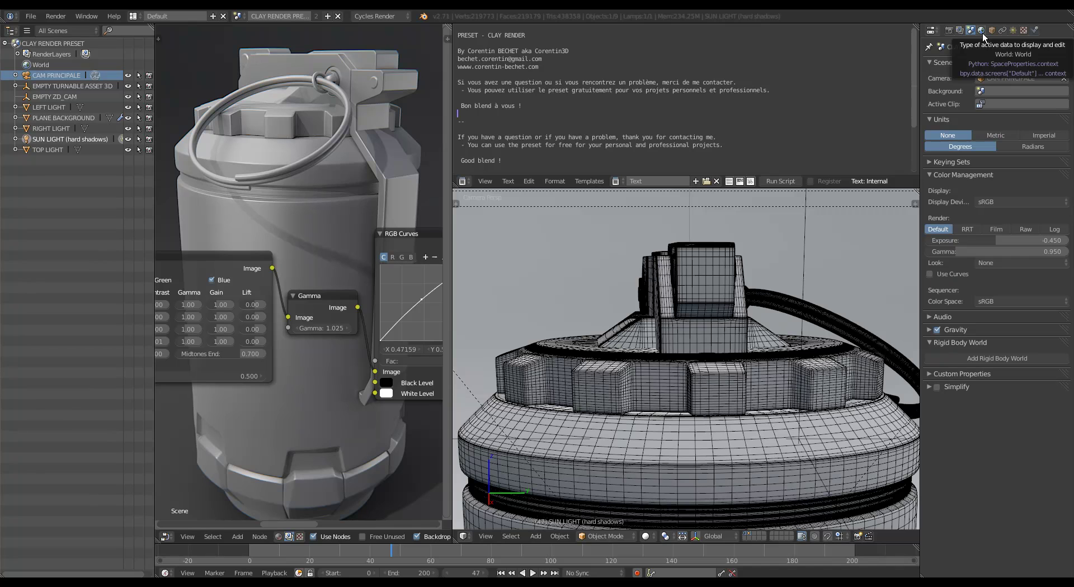
{"action": "left_click", "coordinate": [1012, 30]}
{"action": "scroll", "coordinate": [626, 355], "scroll_direction": "up", "scroll_amount": 1}
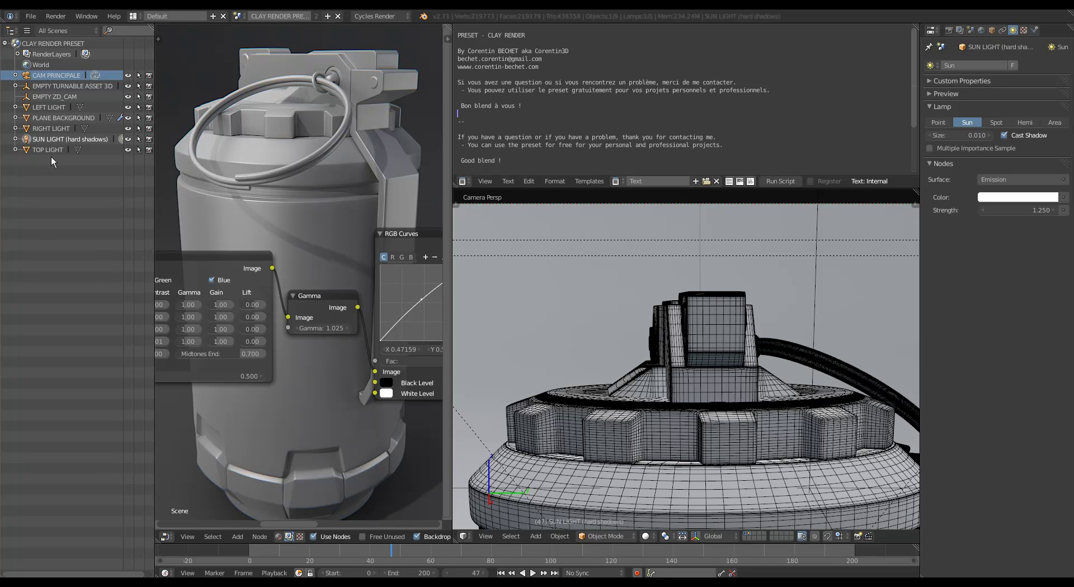
{"action": "scroll", "coordinate": [660, 337], "scroll_direction": "down", "scroll_amount": 2}
{"action": "scroll", "coordinate": [701, 346], "scroll_direction": "down", "scroll_amount": 2}
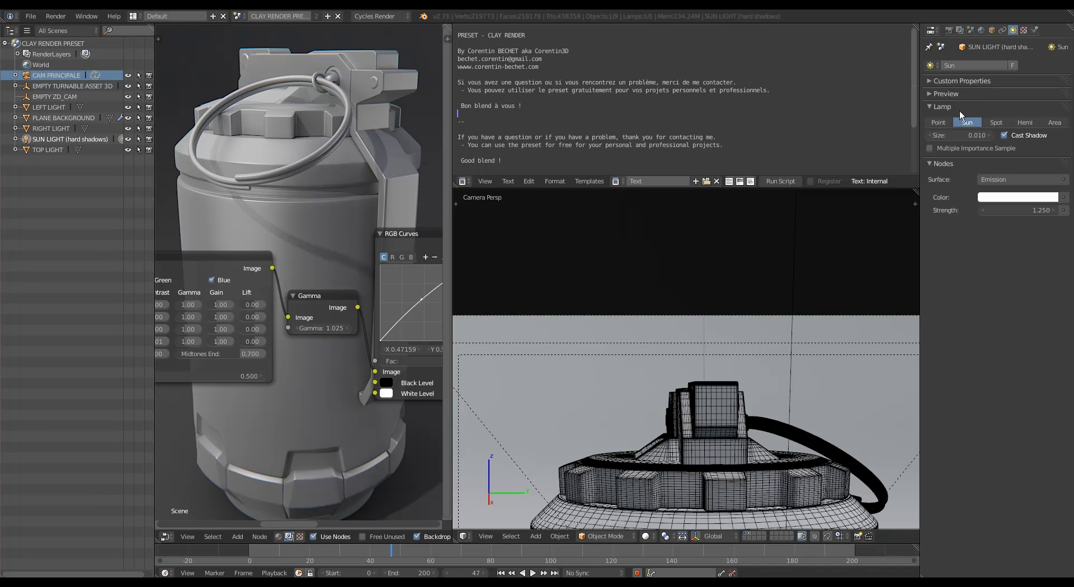
{"action": "middle_click_drag", "start_coordinate": [714, 411], "coordinate": [715, 317], "text": "shift"}
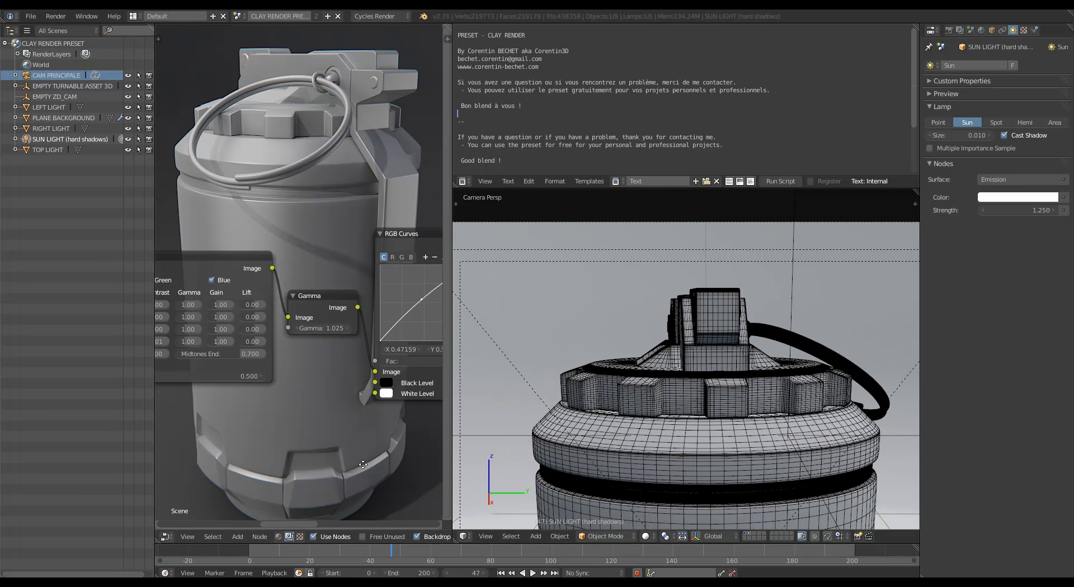
View the compositing chain from the RGB Curves to the Sharpen node at full size and restore the layout.
{"action": "middle_click_drag", "start_coordinate": [383, 491], "coordinate": [319, 415]}
{"action": "key", "text": "shift+space"}
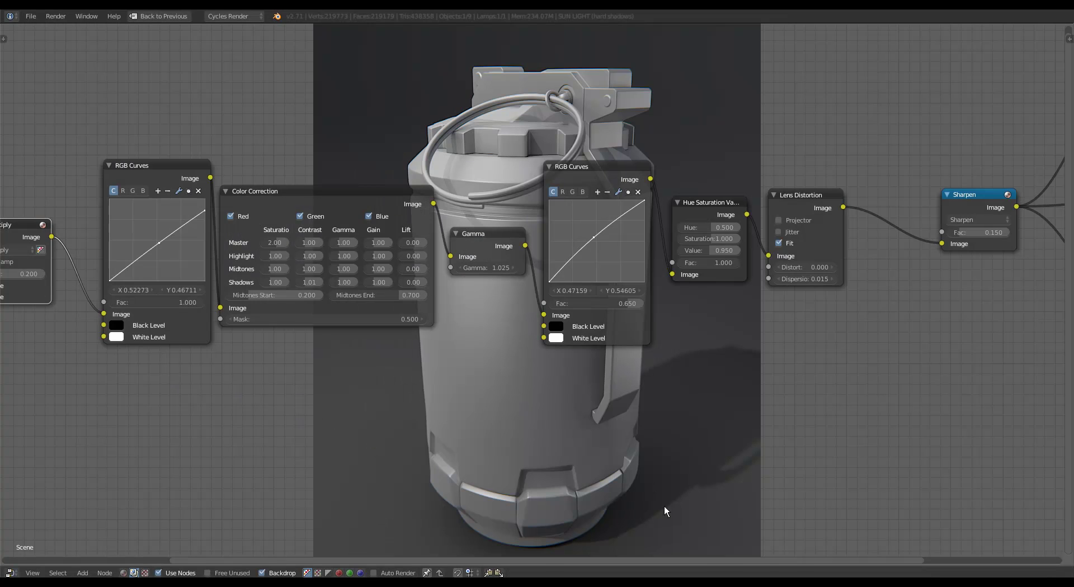
{"action": "key", "text": "shift+space"}
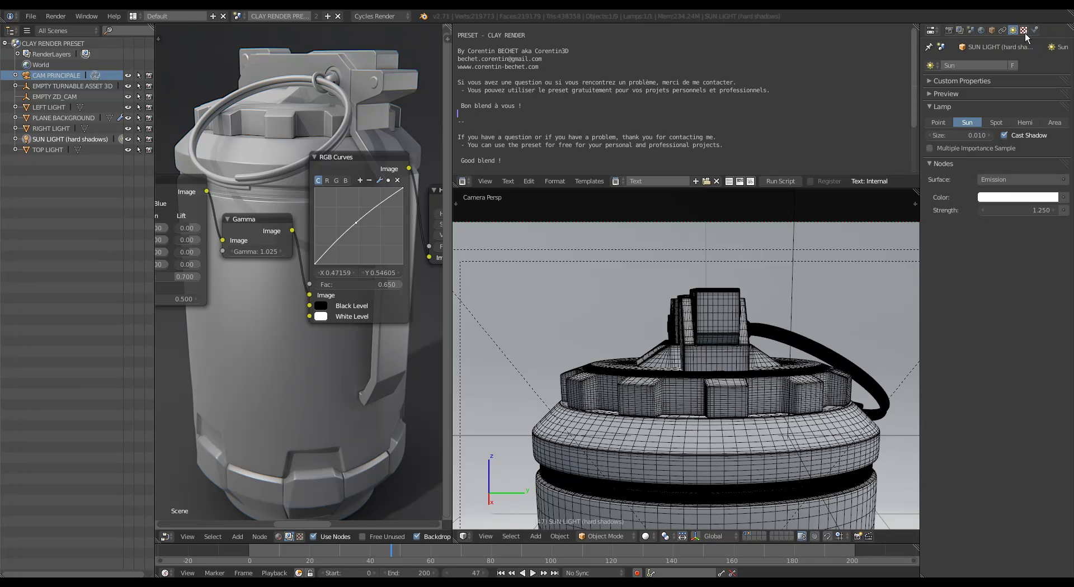
Select the grenade mesh and change the main 3D View area into a Node Editor for its GREY MAT material.
{"action": "right_click", "coordinate": [739, 381]}
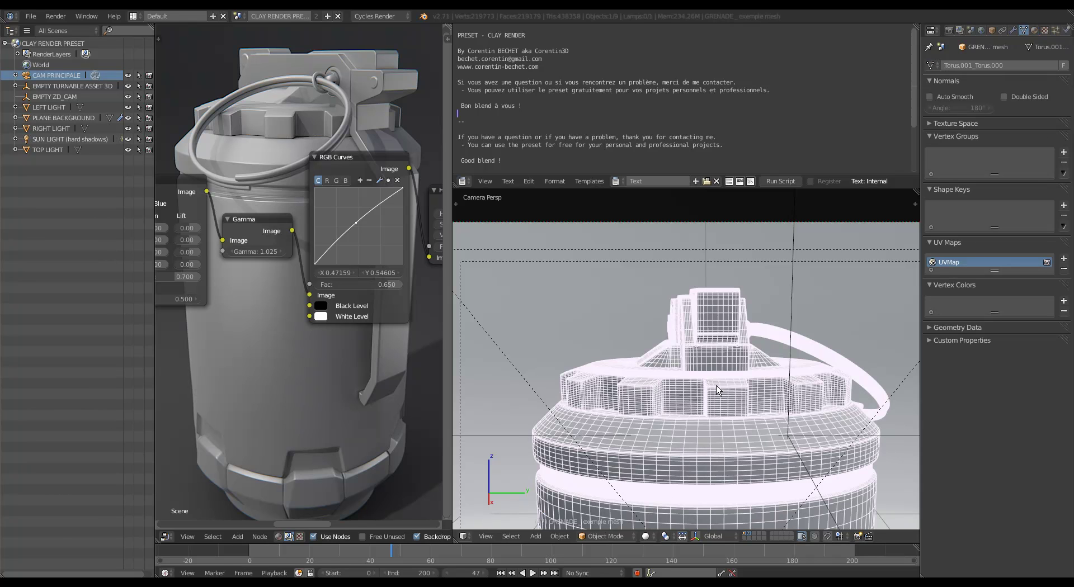
{"action": "scroll", "coordinate": [718, 382], "scroll_direction": "up", "scroll_amount": 2}
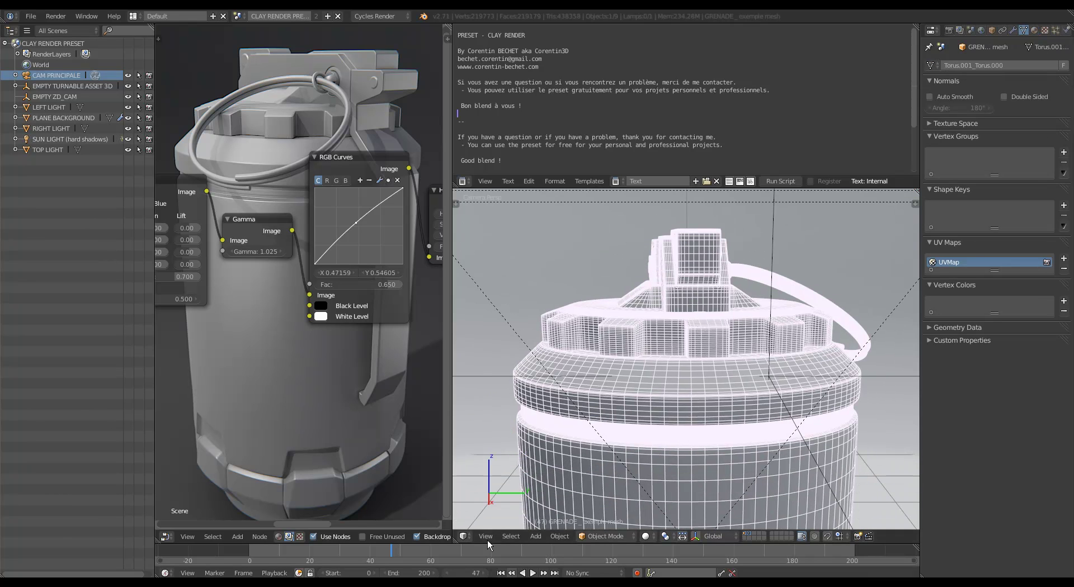
{"action": "left_click", "coordinate": [464, 537]}
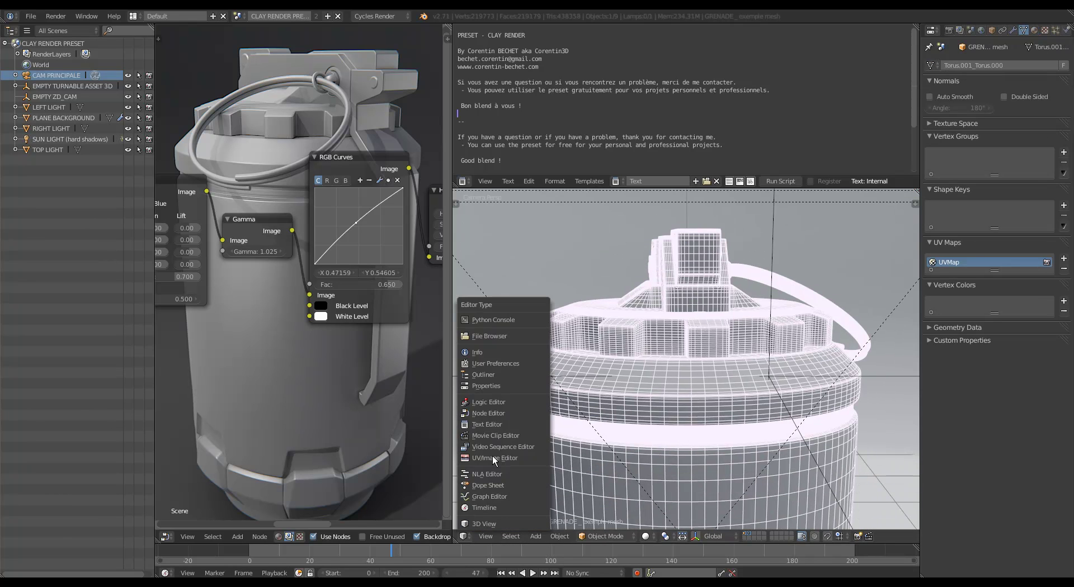
{"action": "left_click", "coordinate": [488, 414]}
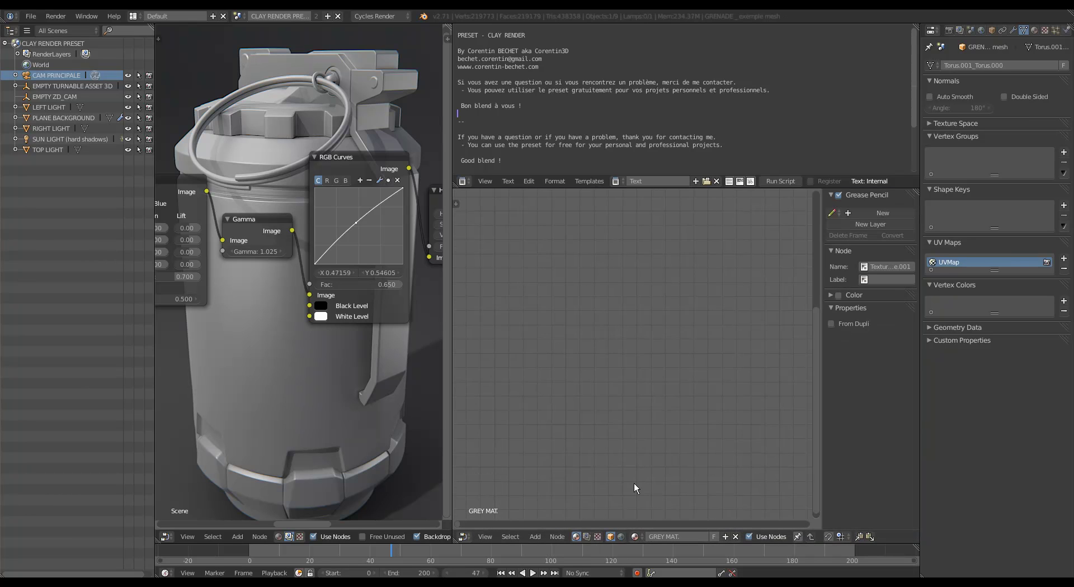
Maximise the material node editor, frame the SHADER, BUMP and Texture Coordinate nodes, and restore the layout.
{"action": "key", "text": "ctrl+Up"}
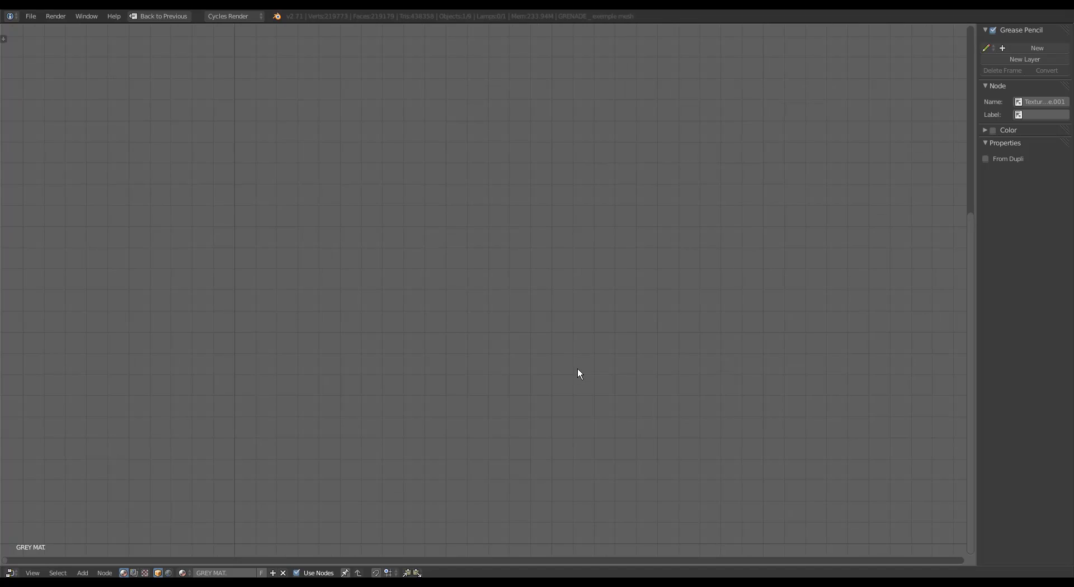
{"action": "key", "text": "KP_Decimal"}
{"action": "scroll", "coordinate": [579, 362], "scroll_direction": "down", "scroll_amount": 5}
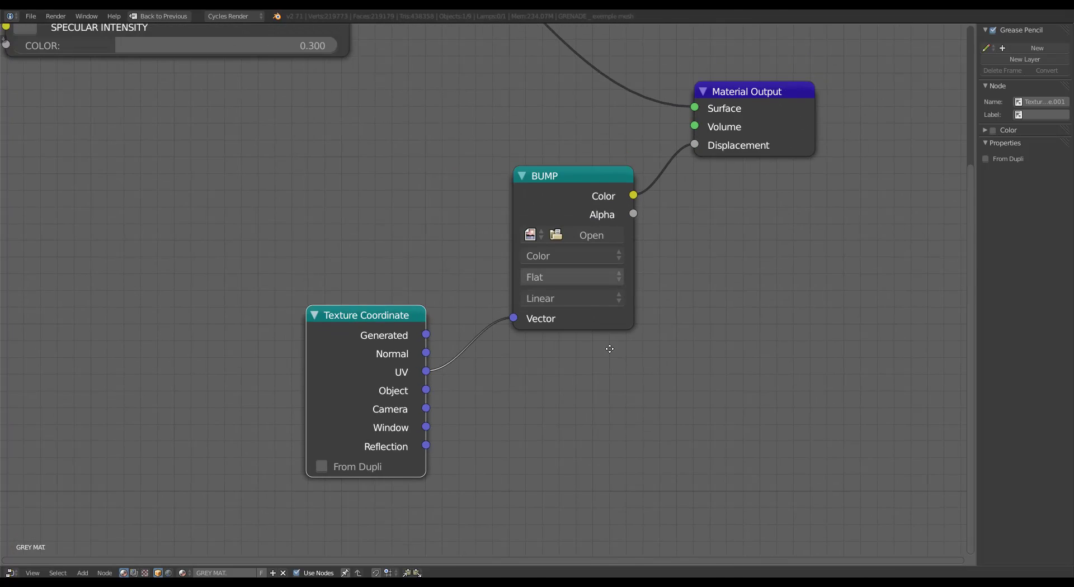
{"action": "scroll", "coordinate": [564, 322], "scroll_direction": "down", "scroll_amount": 2}
{"action": "key", "text": "ctrl+Up"}
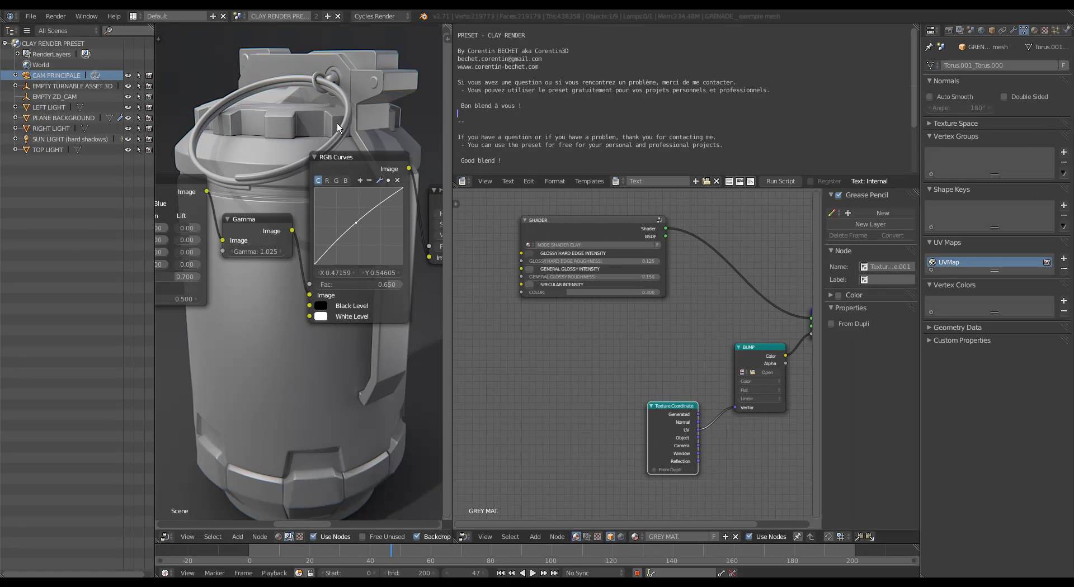
Change the compositing editor area into a 3D View and select the PLANE BACKGROUND object.
{"action": "left_click", "coordinate": [165, 537]}
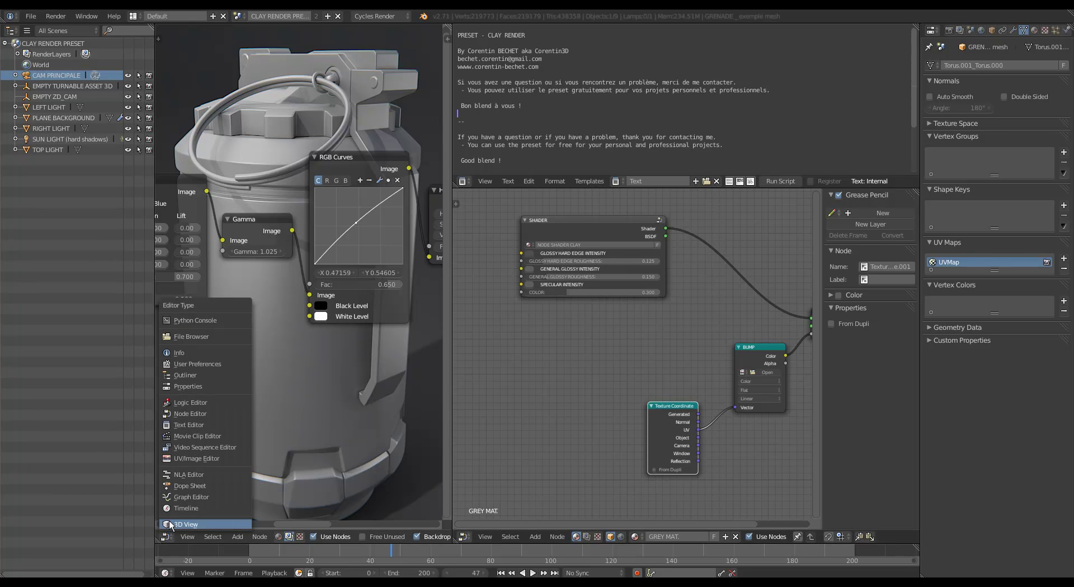
{"action": "left_click", "coordinate": [180, 527]}
{"action": "right_click", "coordinate": [330, 212]}
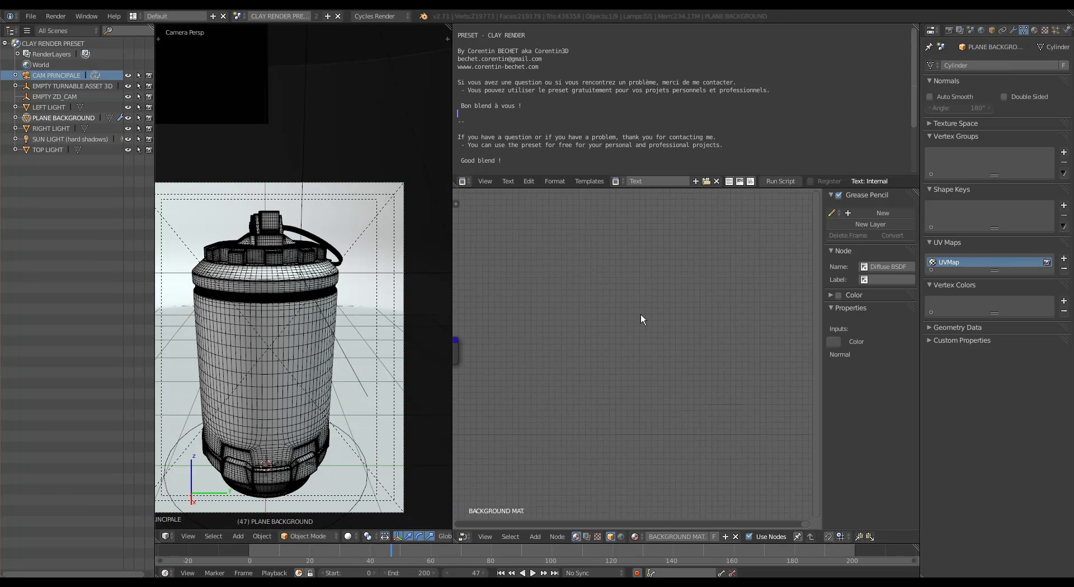
Maximise the BACKGROUND MAT node tree and move the Diffuse BSDF node slightly lower.
{"action": "middle_click_drag", "start_coordinate": [565, 354], "coordinate": [724, 351]}
{"action": "middle_click_drag", "start_coordinate": [597, 366], "coordinate": [687, 361]}
{"action": "key", "text": "ctrl+Up"}
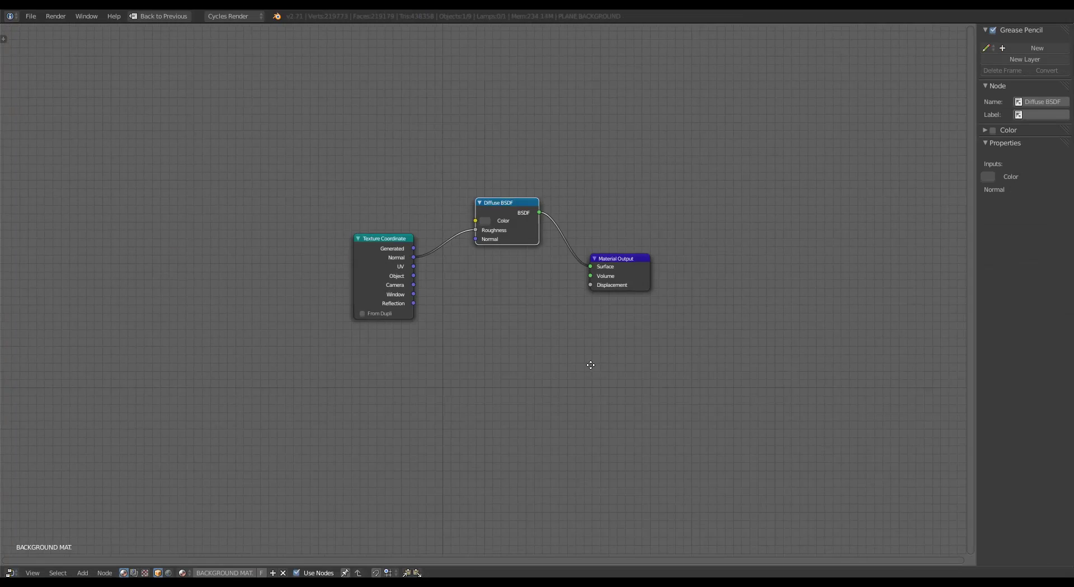
{"action": "middle_click_drag", "start_coordinate": [547, 333], "coordinate": [623, 404]}
{"action": "scroll", "coordinate": [623, 405], "scroll_direction": "up", "scroll_amount": 3}
{"action": "scroll", "coordinate": [623, 405], "scroll_direction": "up", "scroll_amount": 3}
{"action": "middle_click_drag", "start_coordinate": [535, 251], "coordinate": [531, 354]}
{"action": "scroll", "coordinate": [531, 354], "scroll_direction": "up", "scroll_amount": 3}
{"action": "left_click_drag", "start_coordinate": [587, 315], "coordinate": [596, 348]}
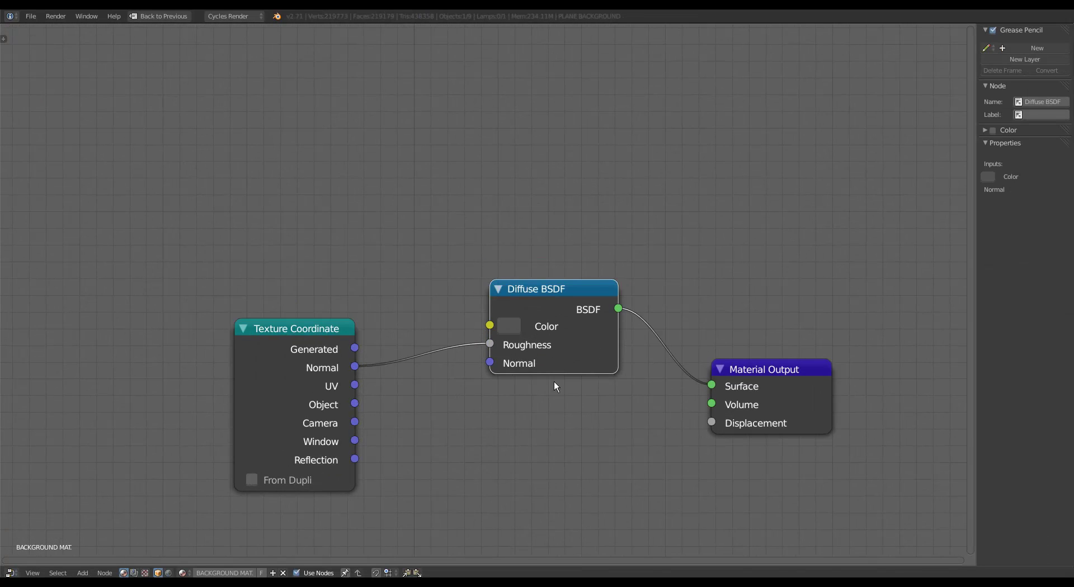
Move the Texture Coordinate and Material Output nodes slightly higher in BACKGROUND MAT and restore the layout.
{"action": "middle_click_drag", "start_coordinate": [516, 392], "coordinate": [580, 364]}
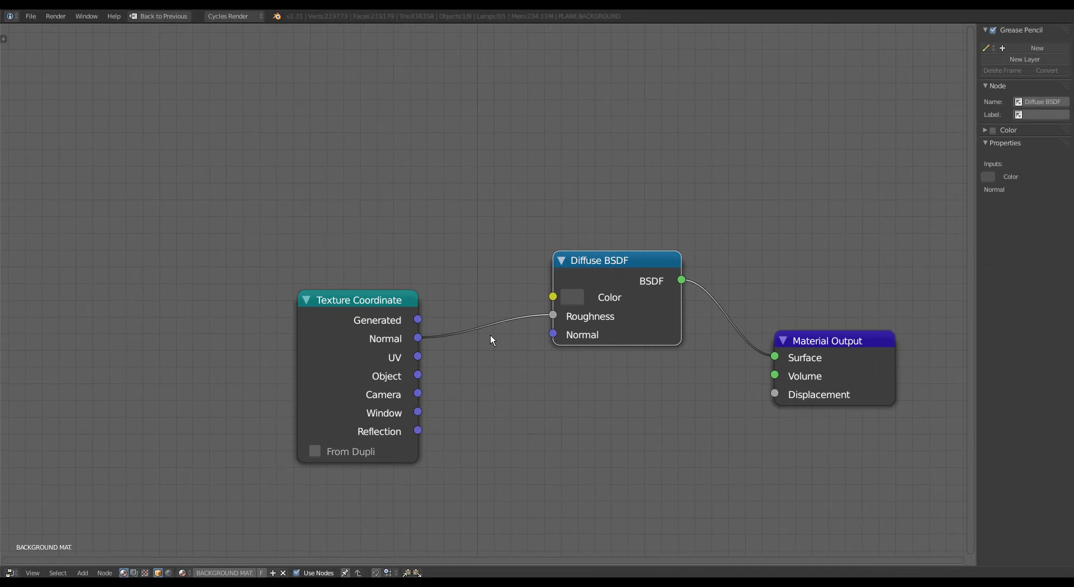
{"action": "right_click_drag", "start_coordinate": [318, 345], "coordinate": [310, 317]}
{"action": "right_click_drag", "start_coordinate": [871, 381], "coordinate": [869, 360]}
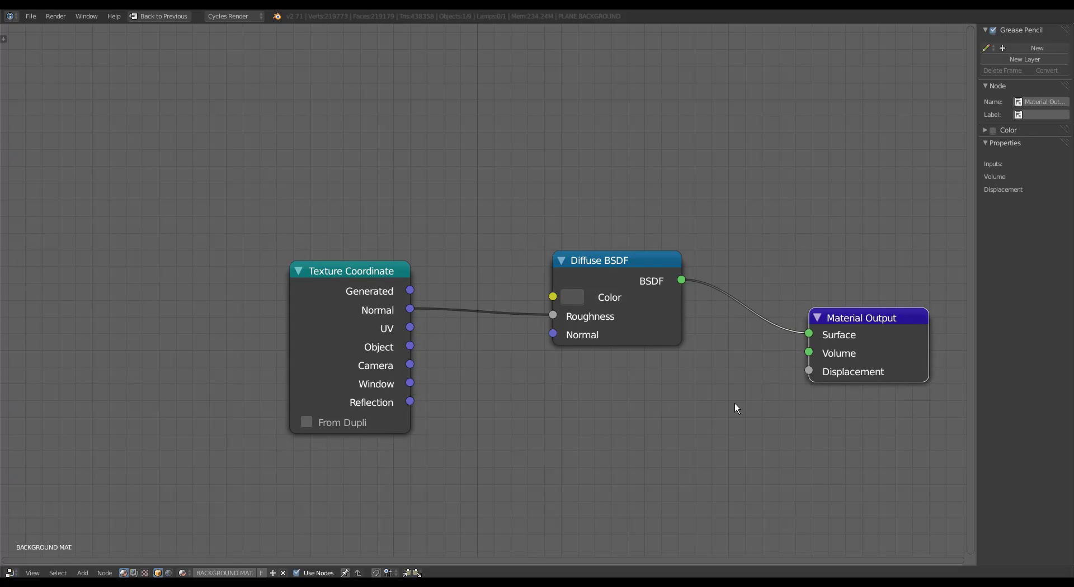
{"action": "scroll", "coordinate": [640, 400], "scroll_direction": "right", "scroll_amount": 3, "text": "ctrl"}
{"action": "key", "text": "ctrl+Up"}
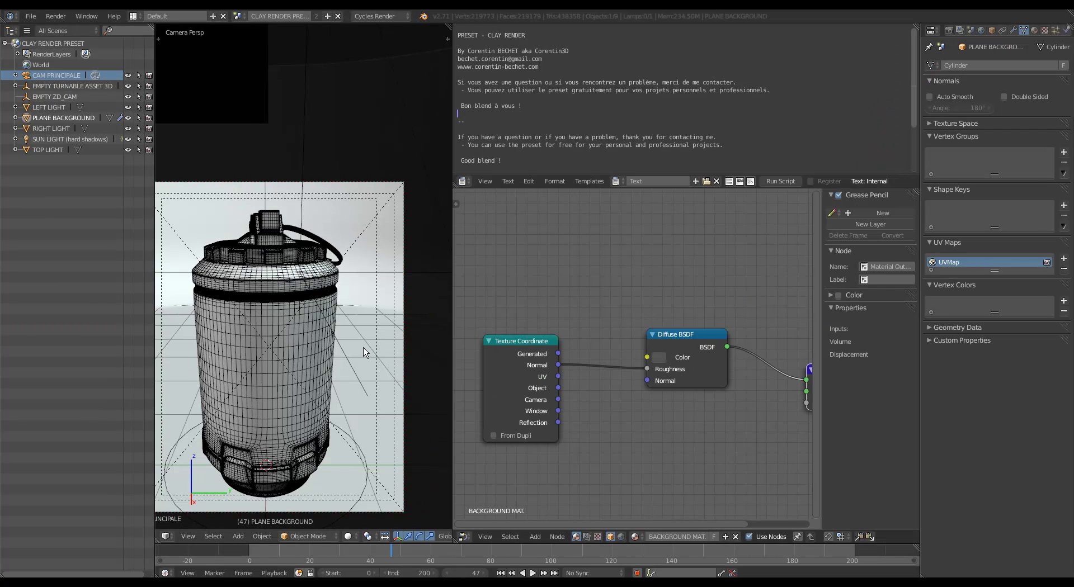
Select the grenade mesh in the camera view and change that 3D View area back to the compositing Node Editor.
{"action": "scroll", "coordinate": [336, 335], "scroll_direction": "down", "scroll_amount": 2}
{"action": "right_click", "coordinate": [315, 274]}
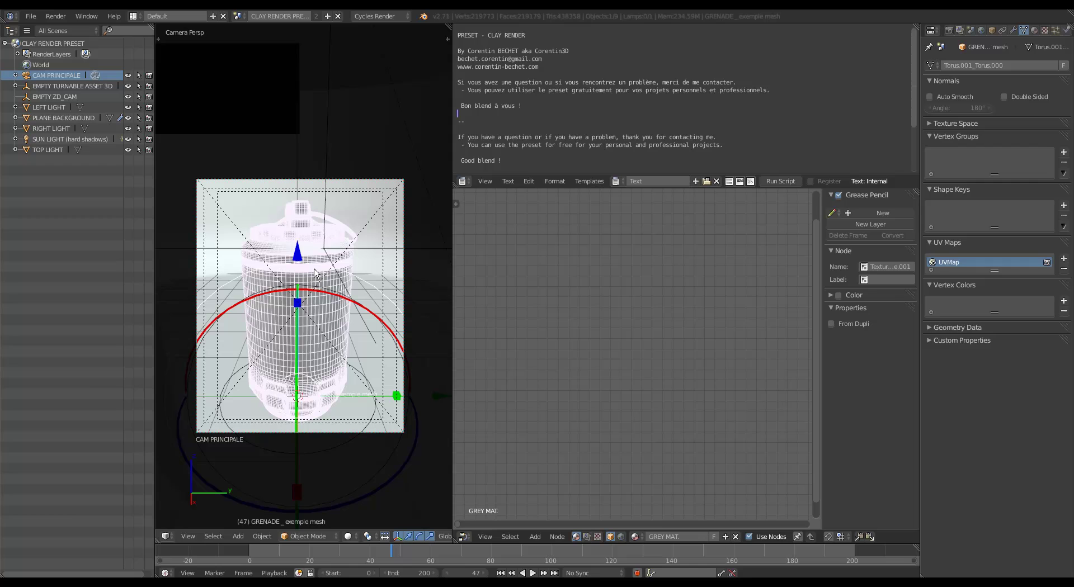
{"action": "left_click", "coordinate": [166, 536]}
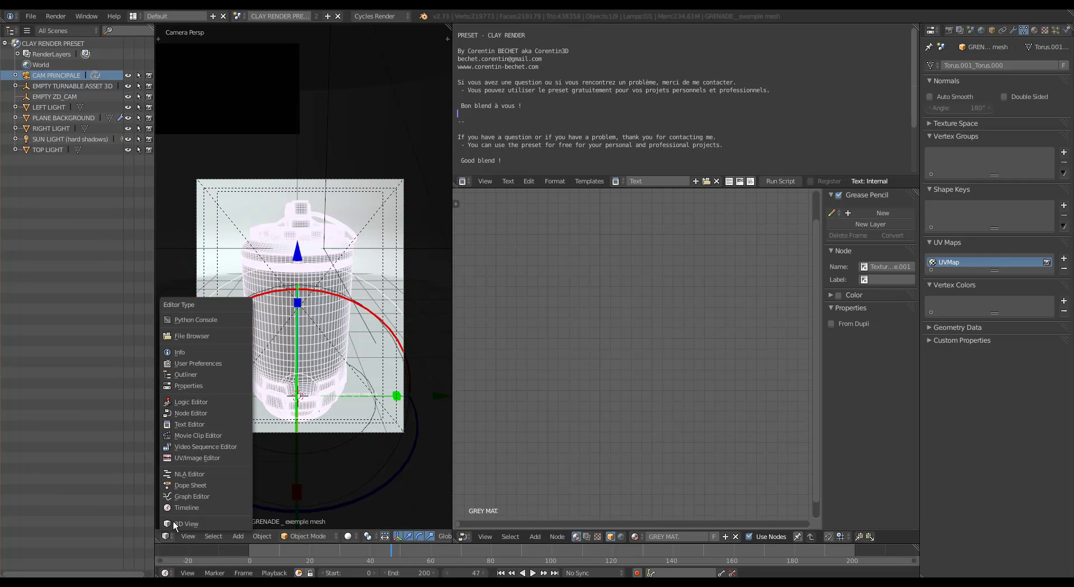
{"action": "left_click", "coordinate": [184, 417]}
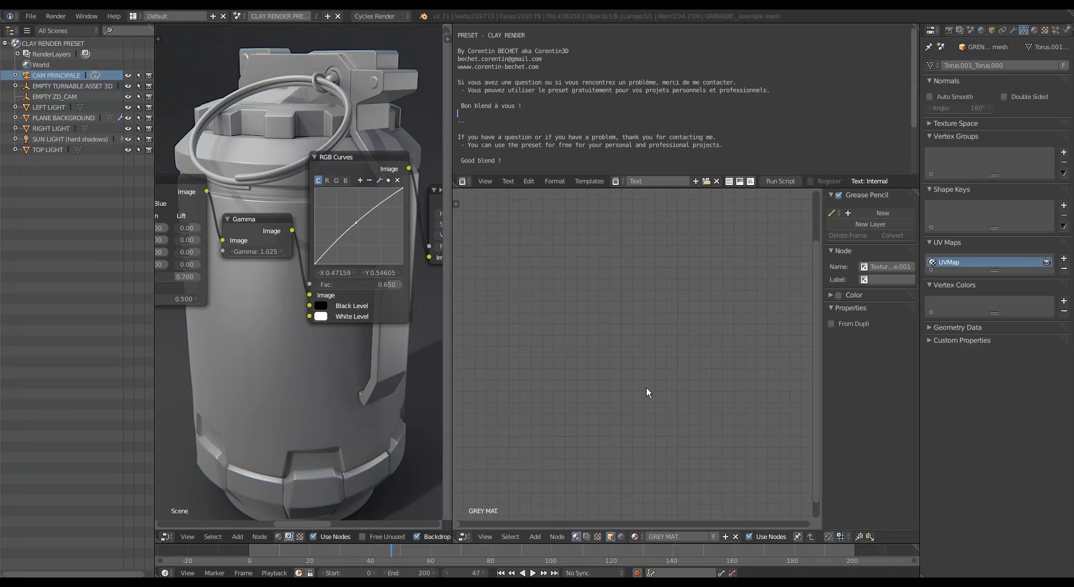
Examine the whole GREY MAT node tree at full size, from the SHADER group to the Material Output.
{"action": "key", "text": "Home"}
{"action": "key", "text": "ctrl+Up"}
{"action": "middle_click_drag", "start_coordinate": [599, 375], "coordinate": [388, 422]}
{"action": "scroll", "coordinate": [469, 369], "scroll_direction": "down", "scroll_amount": 6}
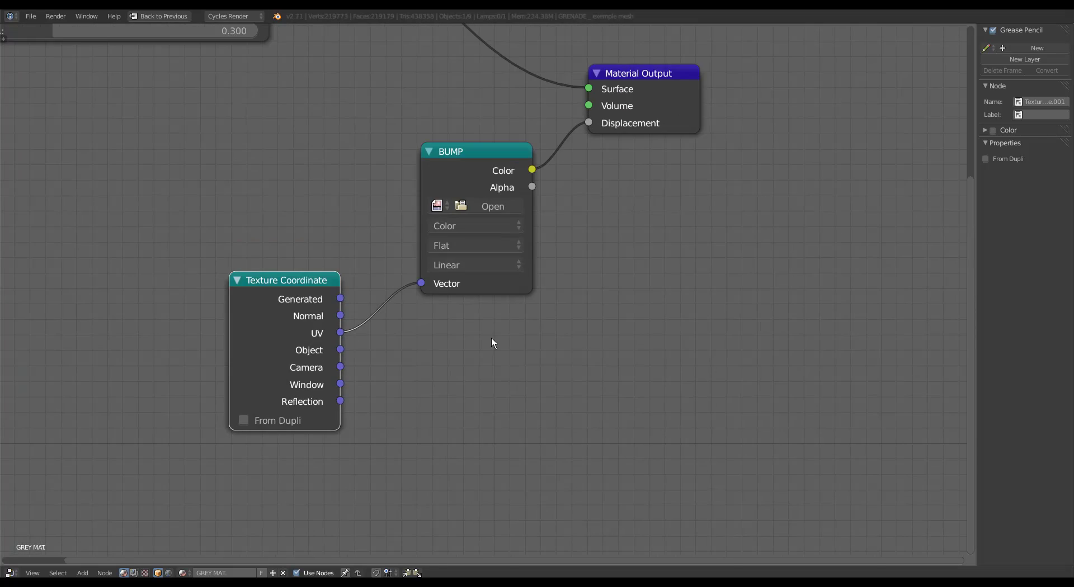
{"action": "middle_click_drag", "start_coordinate": [321, 209], "coordinate": [315, 301]}
{"action": "middle_click_drag", "start_coordinate": [272, 266], "coordinate": [354, 270]}
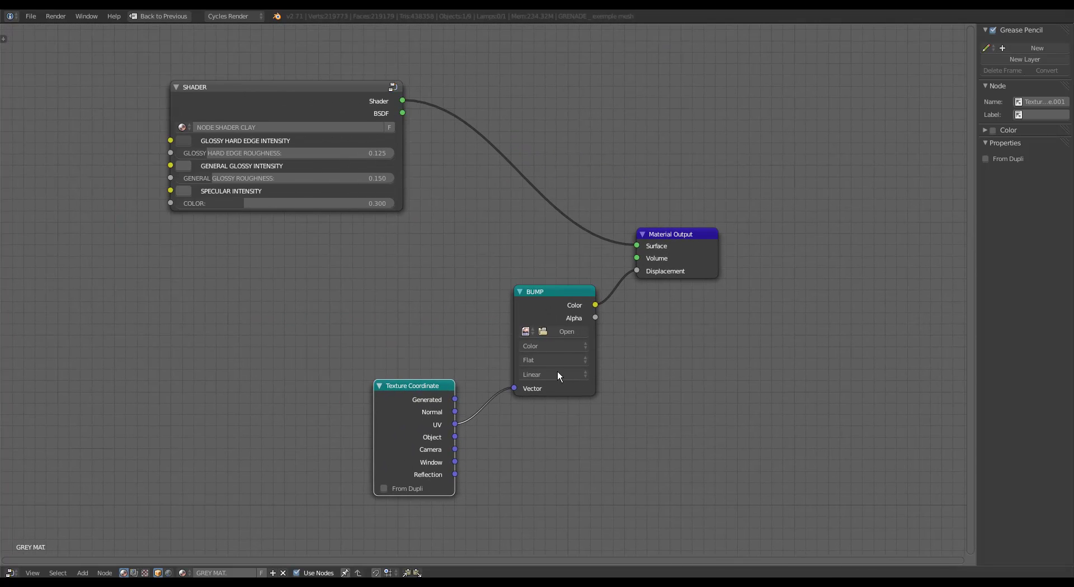
Select the BUMP image texture node and inspect its options and its connection to the material's displacement.
{"action": "scroll", "coordinate": [559, 347], "scroll_direction": "up", "scroll_amount": 2}
{"action": "left_click", "coordinate": [515, 285]}
{"action": "middle_click_drag", "start_coordinate": [539, 446], "coordinate": [620, 375]}
{"action": "scroll", "coordinate": [590, 411], "scroll_direction": "up", "scroll_amount": 3}
{"action": "scroll", "coordinate": [590, 431], "scroll_direction": "up", "scroll_amount": 1}
{"action": "mouse_move", "coordinate": [596, 401]}
{"action": "middle_mouse_down"}
{"action": "mouse_move", "coordinate": [581, 381]}
{"action": "mouse_move", "coordinate": [590, 433]}
{"action": "mouse_move", "coordinate": [614, 351]}
{"action": "mouse_move", "coordinate": [612, 397]}
{"action": "middle_mouse_up"}
{"action": "scroll", "coordinate": [590, 432], "scroll_direction": "down", "scroll_amount": 4}
{"action": "scroll", "coordinate": [627, 394], "scroll_direction": "up", "scroll_amount": 3}
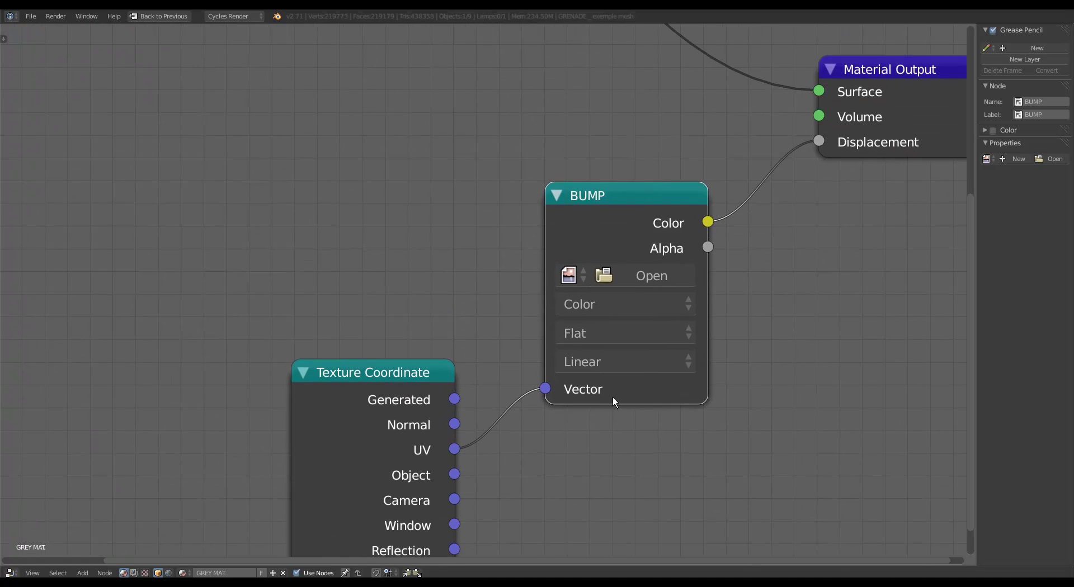
Move the BUMP image texture node slightly closer to the Material Output in GREY MAT.
{"action": "scroll", "coordinate": [612, 396], "scroll_direction": "down", "scroll_amount": 3}
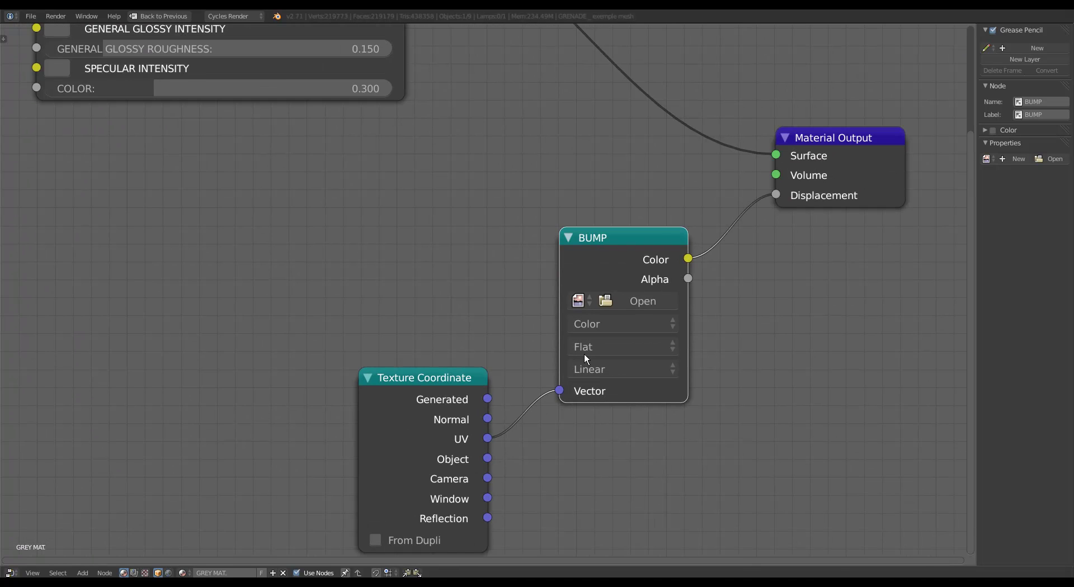
{"action": "left_click_drag", "start_coordinate": [648, 264], "coordinate": [650, 258]}
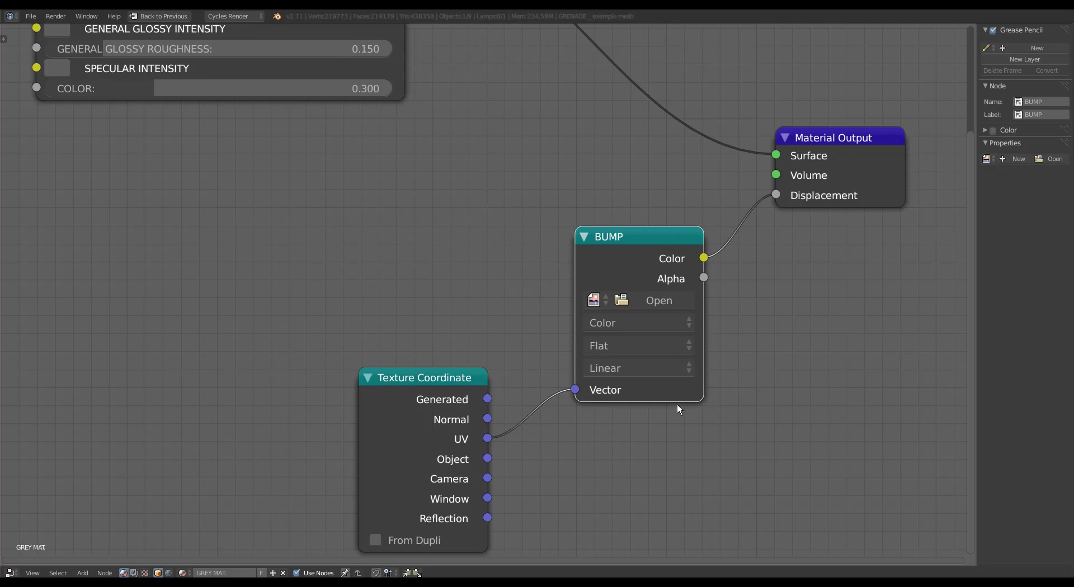
{"action": "middle_click_drag", "start_coordinate": [636, 425], "coordinate": [541, 323]}
{"action": "middle_click_drag", "start_coordinate": [580, 184], "coordinate": [582, 209]}
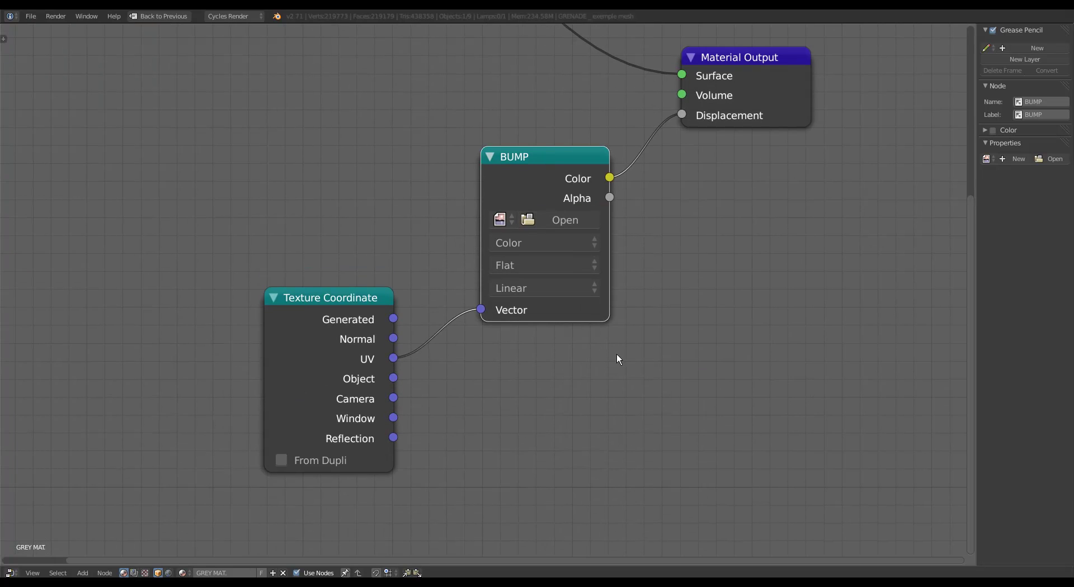
Look up the Normal Map node among the vector nodes available to add, without adding it.
{"action": "key", "text": "shift+a"}
{"action": "mouse_move", "coordinate": [654, 346]}
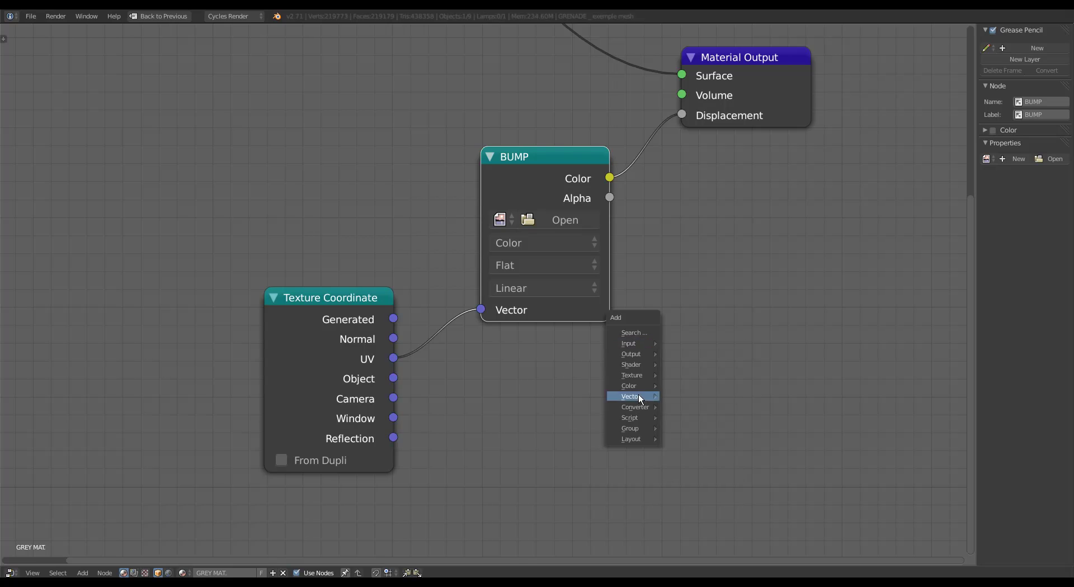
{"action": "mouse_move", "coordinate": [639, 398]}
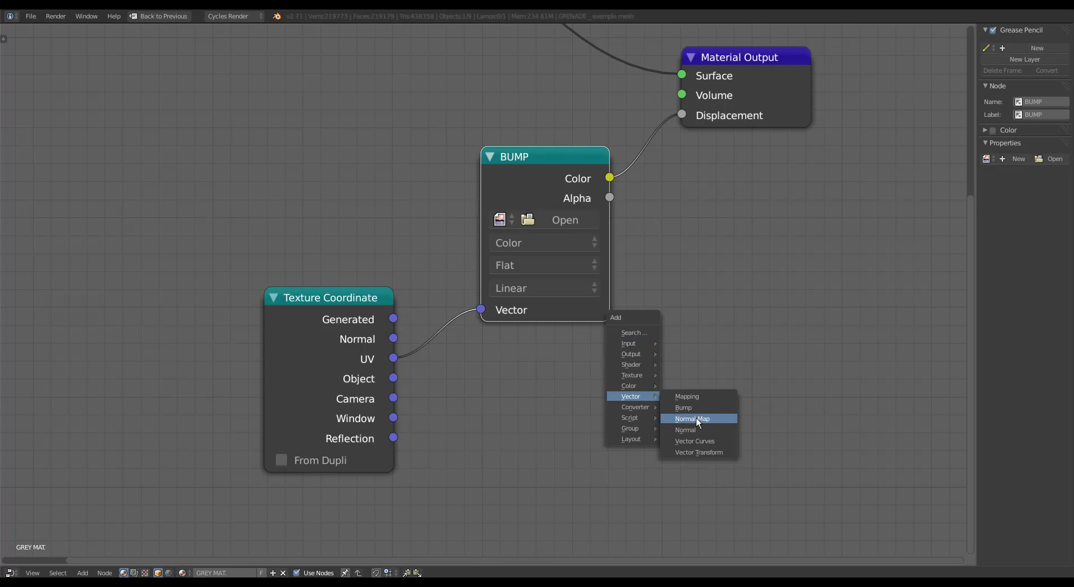
{"action": "middle_click_drag", "start_coordinate": [575, 269], "coordinate": [652, 385]}
{"action": "middle_click_drag", "start_coordinate": [639, 341], "coordinate": [677, 374]}
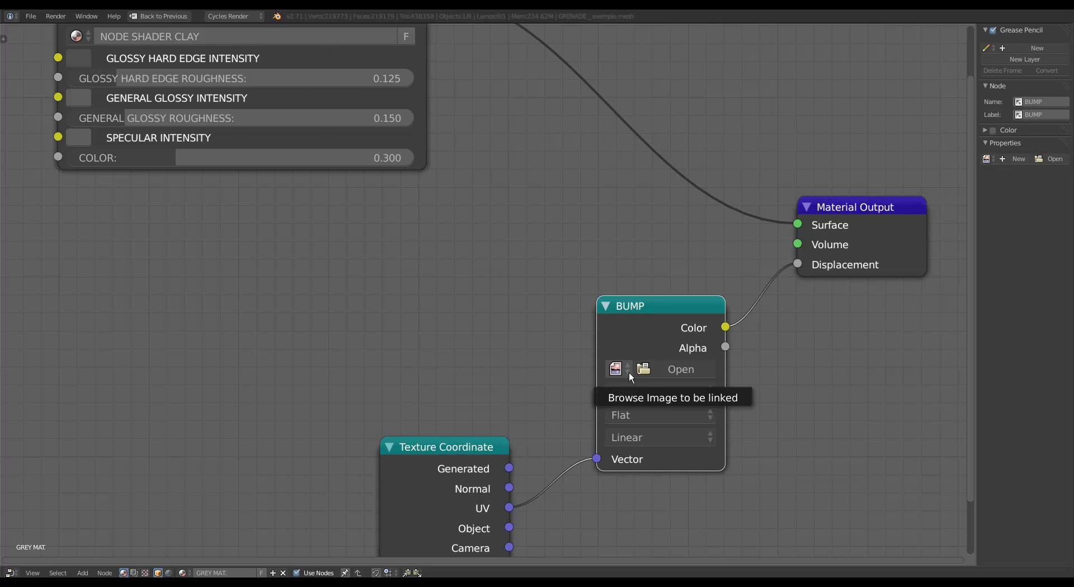
Move the BUMP node slightly lower, farther below the Material Output node.
{"action": "left_click_drag", "start_coordinate": [634, 320], "coordinate": [684, 360]}
{"action": "middle_click_drag", "start_coordinate": [640, 351], "coordinate": [771, 359]}
{"action": "middle_click_drag", "start_coordinate": [768, 306], "coordinate": [617, 301]}
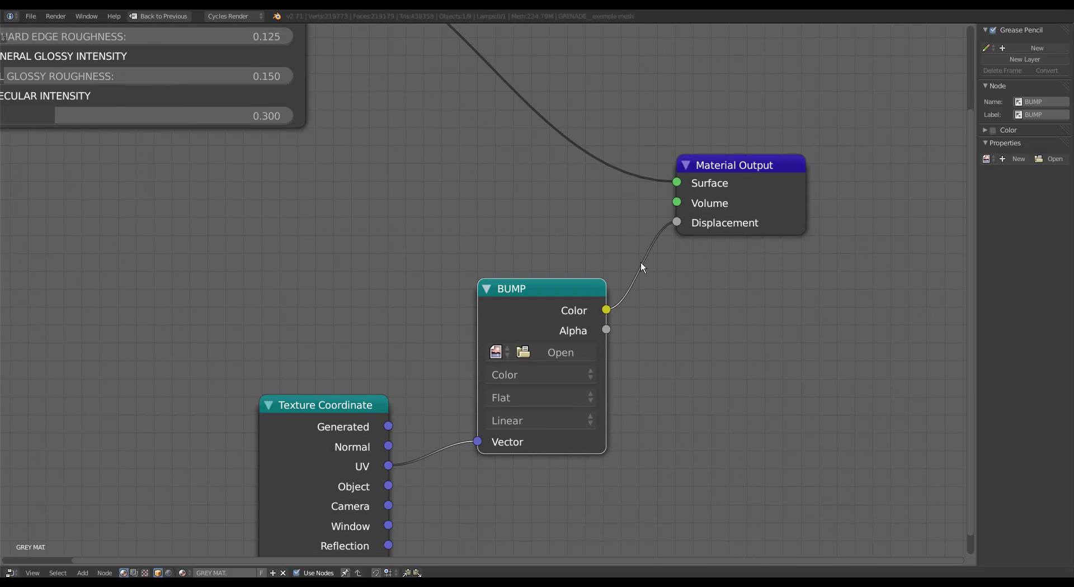
Select the SHADER group node and inspect its glossy, specular and color inputs.
{"action": "middle_click_drag", "start_coordinate": [521, 283], "coordinate": [681, 404]}
{"action": "middle_click_drag", "start_coordinate": [508, 255], "coordinate": [594, 318]}
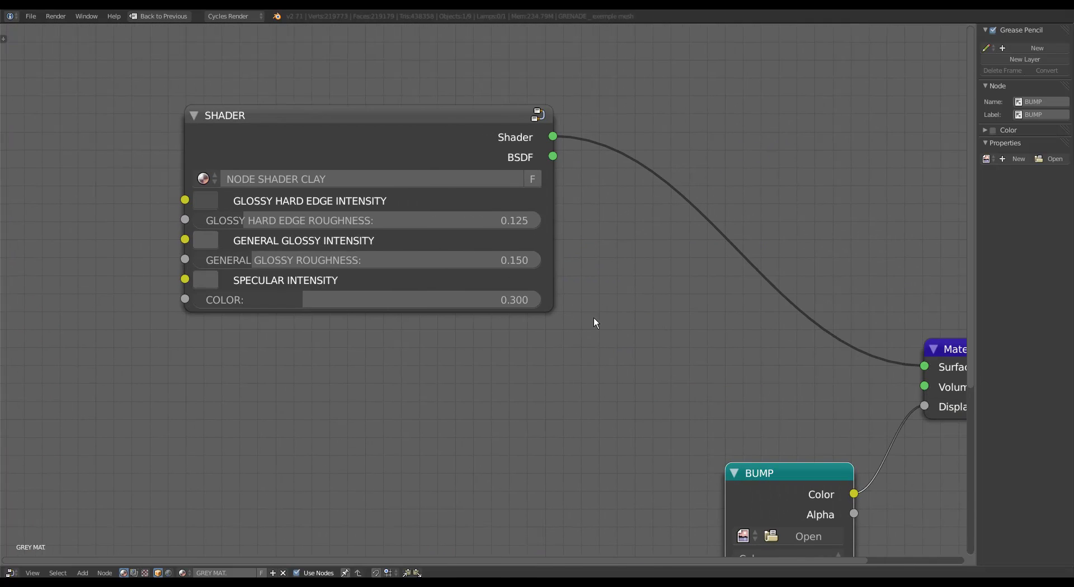
{"action": "middle_click_drag", "start_coordinate": [365, 131], "coordinate": [412, 135]}
{"action": "left_click", "coordinate": [417, 146]}
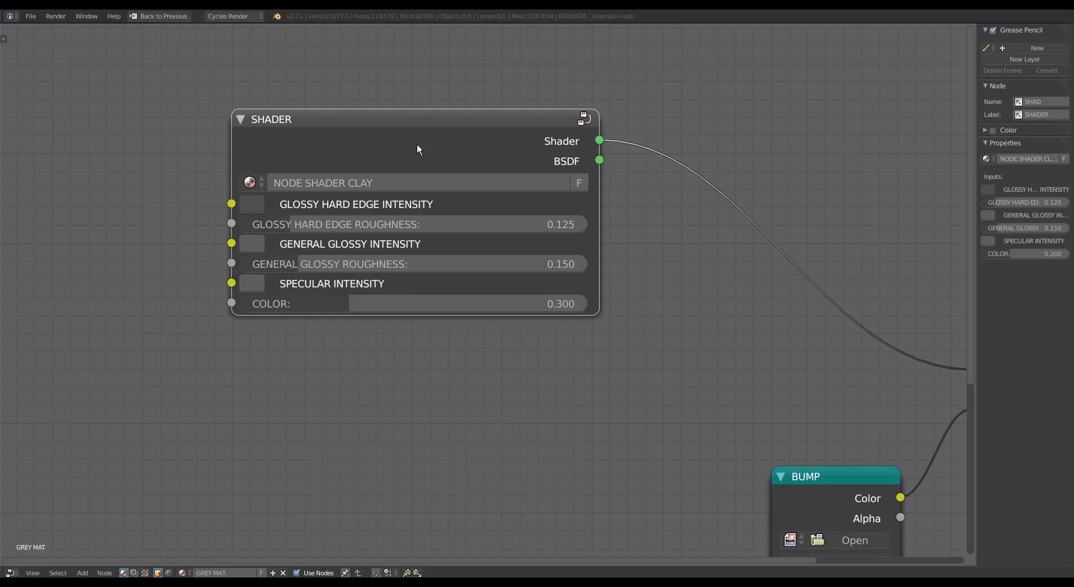
{"action": "scroll", "coordinate": [731, 207], "scroll_direction": "down", "scroll_amount": 2}
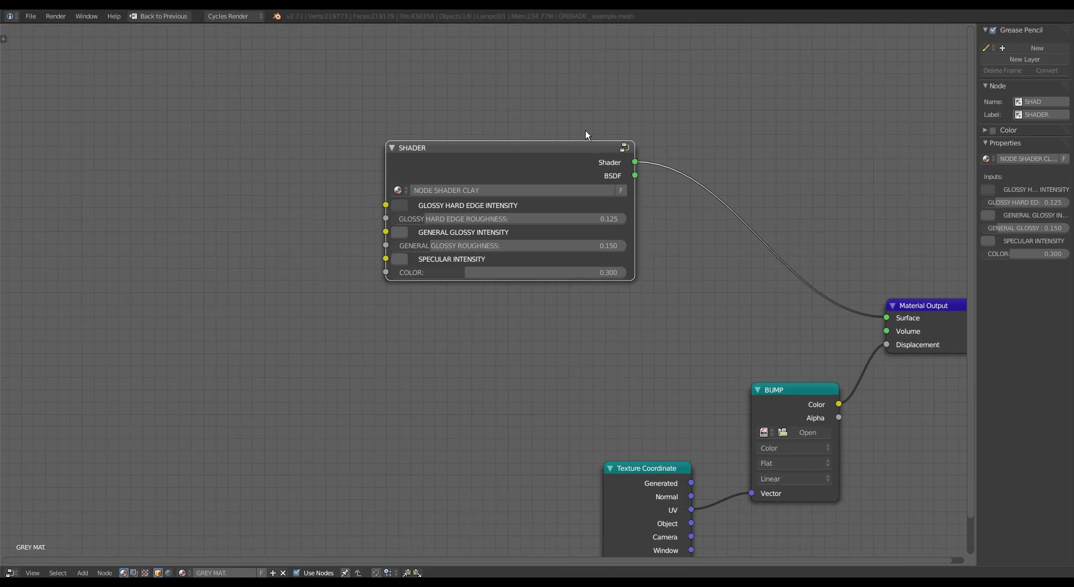
Open the SHADER group for editing and examine its diffuse and glossy shaders and the Add Shader chain.
{"action": "key", "text": "Tab"}
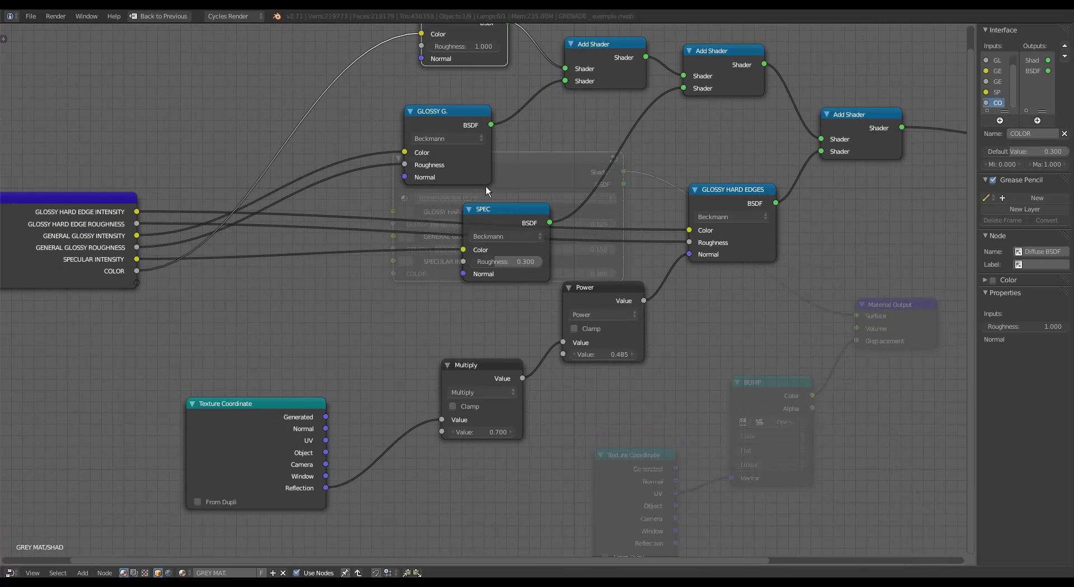
{"action": "middle_click_drag", "start_coordinate": [519, 227], "coordinate": [542, 320]}
{"action": "scroll", "coordinate": [541, 320], "scroll_direction": "up", "scroll_amount": 3}
{"action": "middle_click_drag", "start_coordinate": [611, 283], "coordinate": [459, 296]}
{"action": "scroll", "coordinate": [459, 296], "scroll_direction": "down", "scroll_amount": 1}
{"action": "middle_click_drag", "start_coordinate": [856, 333], "coordinate": [611, 389]}
{"action": "scroll", "coordinate": [611, 380], "scroll_direction": "up", "scroll_amount": 4}
{"action": "middle_click_drag", "start_coordinate": [435, 331], "coordinate": [805, 331]}
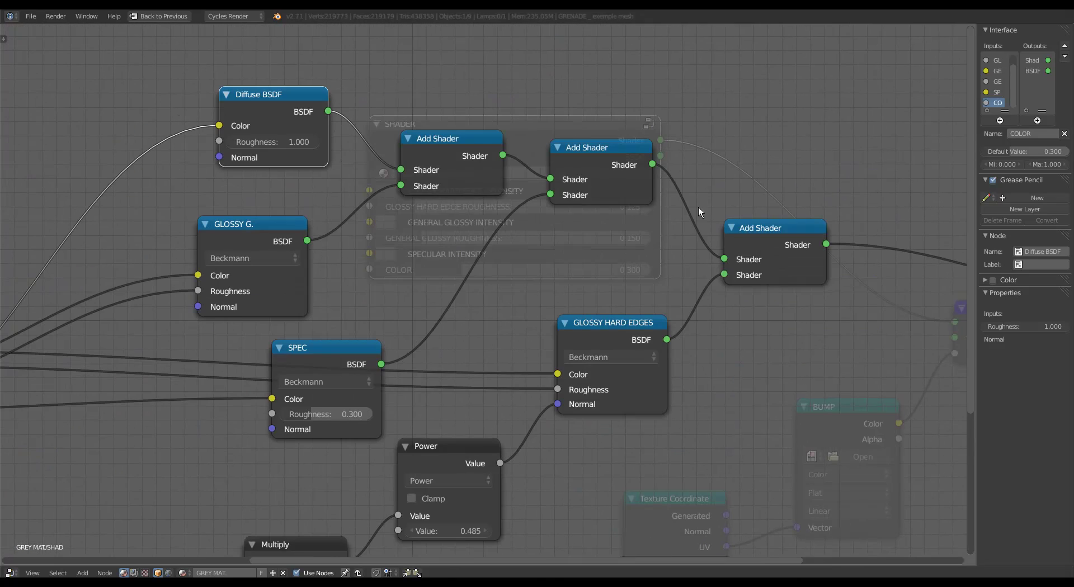
Select the GLOSSY HARD EDGES node, inspect its connections to the Power and Multiply nodes, and restore the full layout.
{"action": "middle_click_drag", "start_coordinate": [698, 207], "coordinate": [703, 195]}
{"action": "left_click", "coordinate": [612, 320]}
{"action": "middle_click_drag", "start_coordinate": [595, 330], "coordinate": [713, 196]}
{"action": "key", "text": "shift+space"}
{"action": "middle_click_drag", "start_coordinate": [354, 100], "coordinate": [361, 167]}
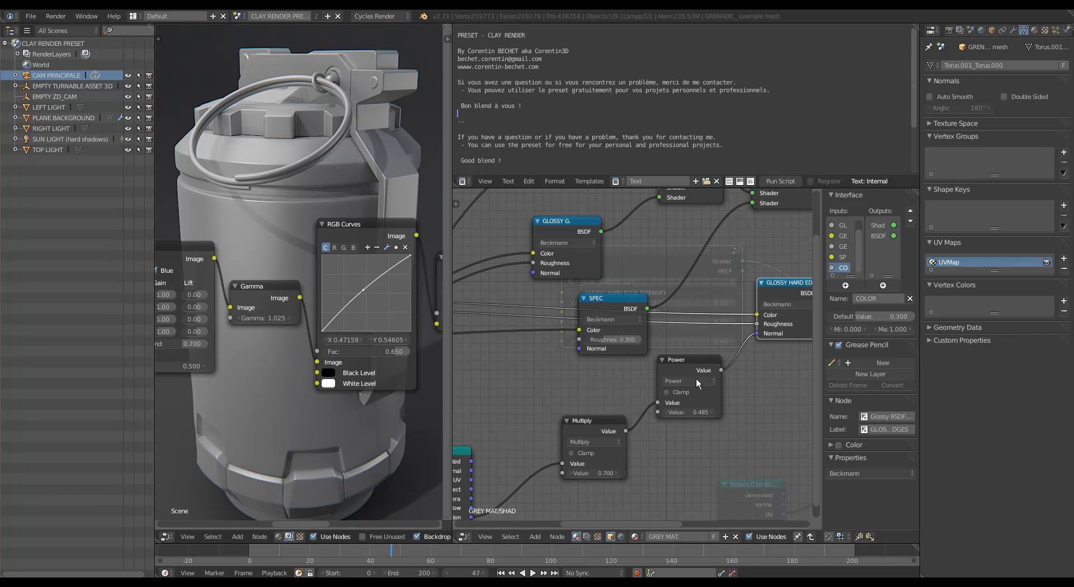
Leave the SHADER group and compare its exposed glossy inputs with the grenade image in the full layout.
{"action": "key", "text": "ctrl+Up"}
{"action": "middle_click_drag", "start_coordinate": [199, 301], "coordinate": [644, 312]}
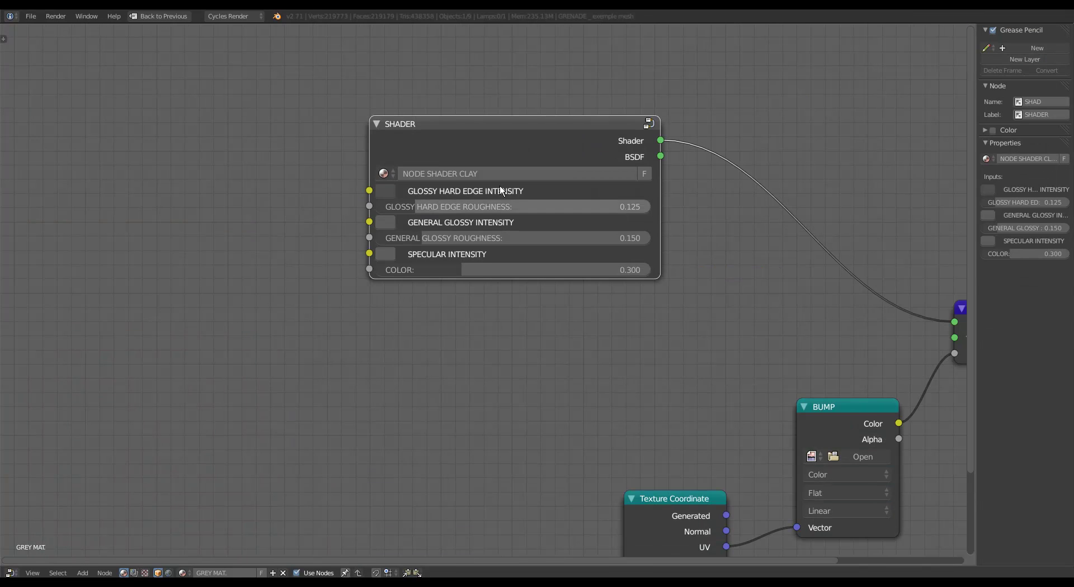
{"action": "scroll", "coordinate": [419, 222], "scroll_direction": "up", "scroll_amount": 4, "text": "shift"}
{"action": "middle_click_drag", "start_coordinate": [454, 218], "coordinate": [425, 172]}
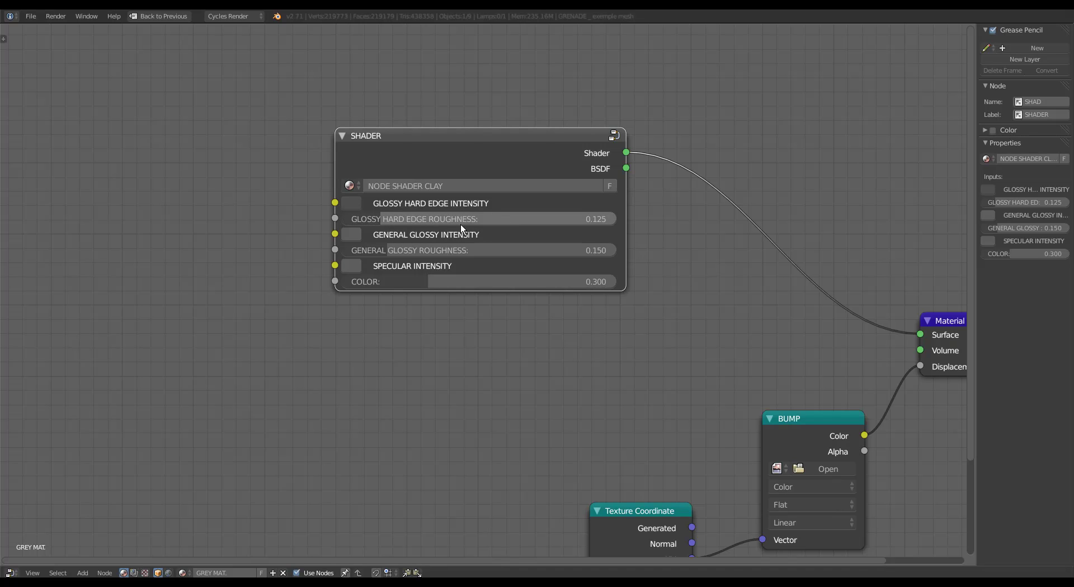
{"action": "key", "text": "shift+space"}
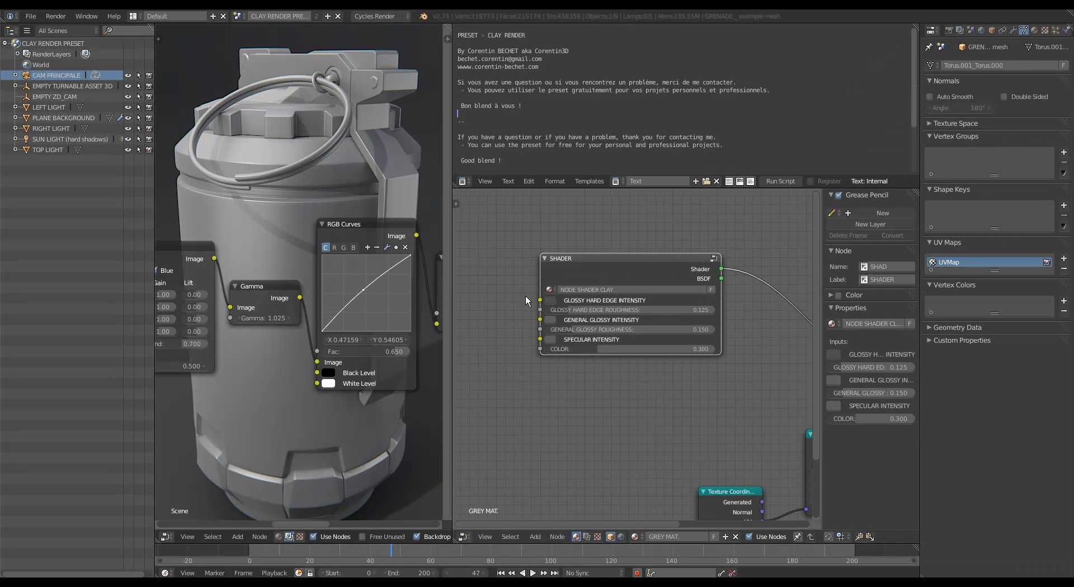
{"action": "middle_click_drag", "start_coordinate": [631, 307], "coordinate": [610, 260]}
{"action": "scroll", "coordinate": [610, 261], "scroll_direction": "down", "scroll_amount": 1}
{"action": "key", "text": "shift+space"}
{"action": "scroll", "coordinate": [448, 298], "scroll_direction": "down", "scroll_amount": 1}
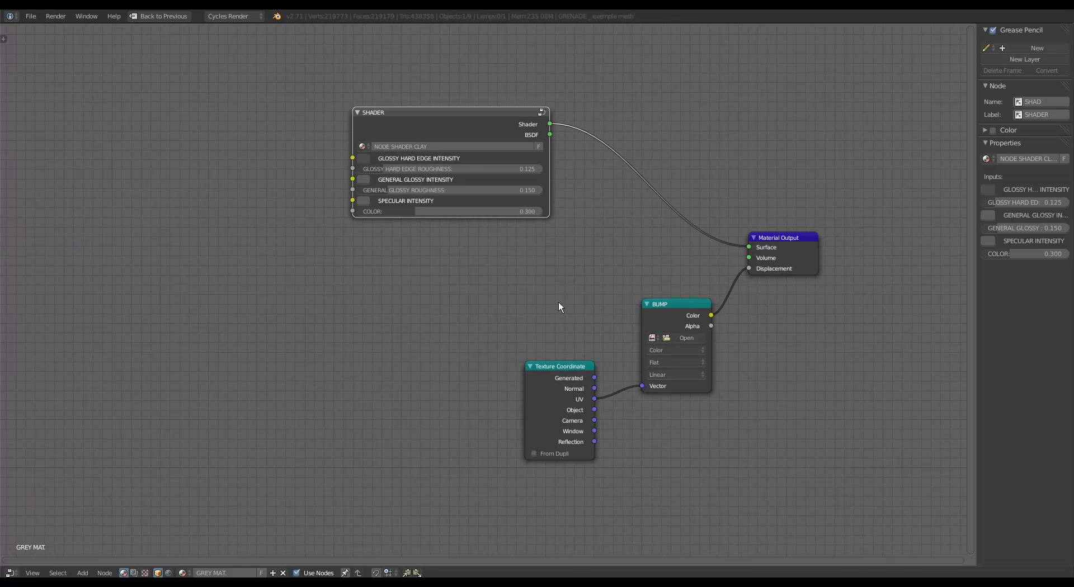
Inspect the SPEC glossy node inside the SHADER group and return to the GREY MAT node tree.
{"action": "key", "text": "Tab"}
{"action": "middle_click_drag", "start_coordinate": [575, 260], "coordinate": [372, 291]}
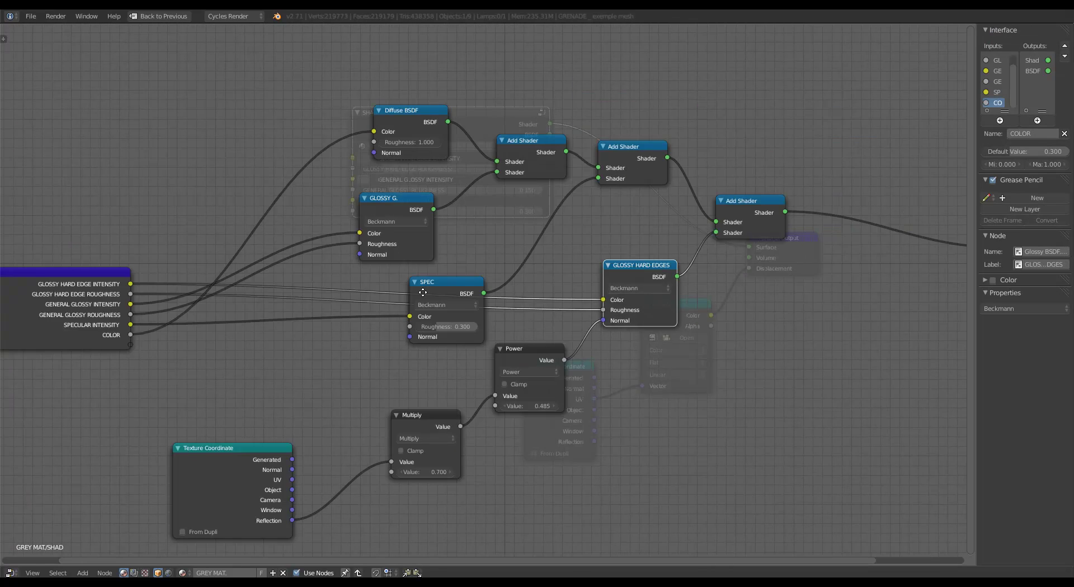
{"action": "scroll", "coordinate": [468, 301], "scroll_direction": "up", "scroll_amount": 2}
{"action": "middle_click_drag", "start_coordinate": [467, 301], "coordinate": [556, 274]}
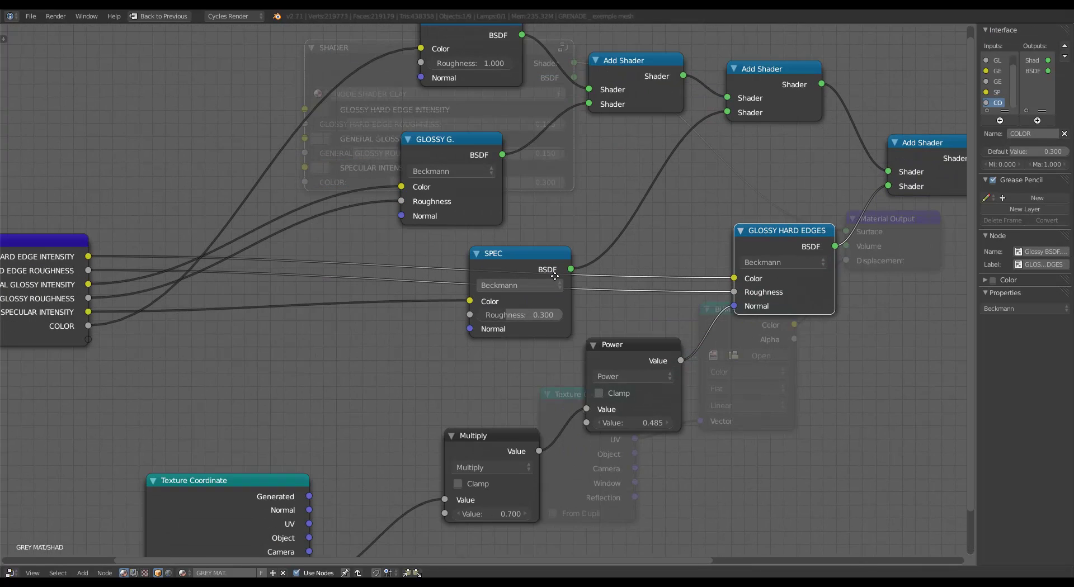
{"action": "left_click", "coordinate": [505, 266]}
{"action": "middle_click_drag", "start_coordinate": [434, 297], "coordinate": [683, 277]}
{"action": "key", "text": "Tab"}
{"action": "middle_click_drag", "start_coordinate": [324, 174], "coordinate": [320, 288]}
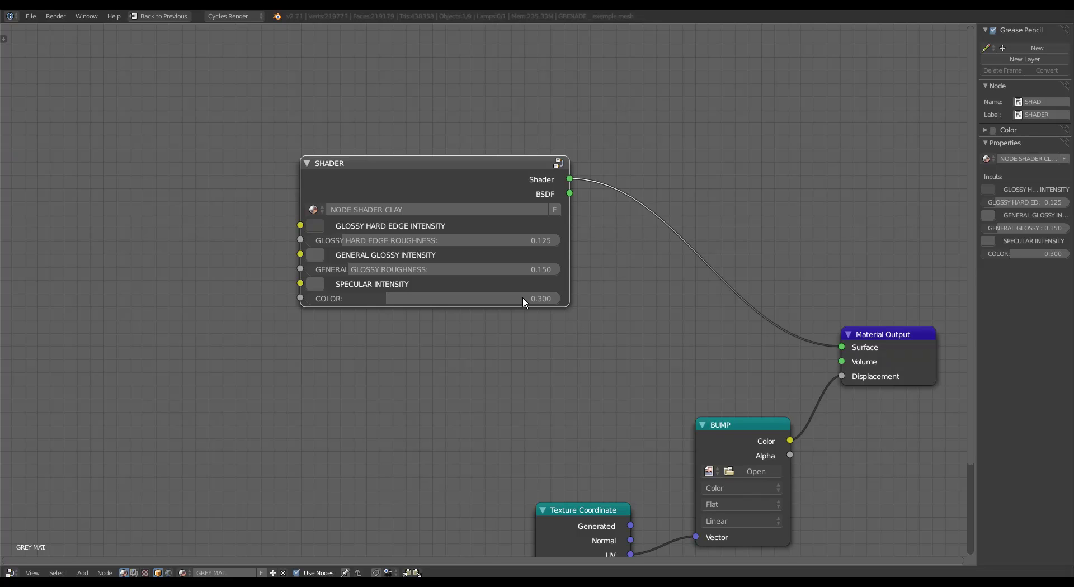
Try a different roughness on the SPEC node inside the SHADER group, cancel it, and leave the group.
{"action": "key", "text": "Tab"}
{"action": "middle_click_drag", "start_coordinate": [509, 269], "coordinate": [530, 345]}
{"action": "scroll", "coordinate": [512, 344], "scroll_direction": "up", "scroll_amount": 3}
{"action": "left_click_drag", "start_coordinate": [541, 329], "coordinate": [579, 329]}
{"action": "right_click", "coordinate": [579, 329]}
{"action": "middle_click_drag", "start_coordinate": [461, 292], "coordinate": [633, 294]}
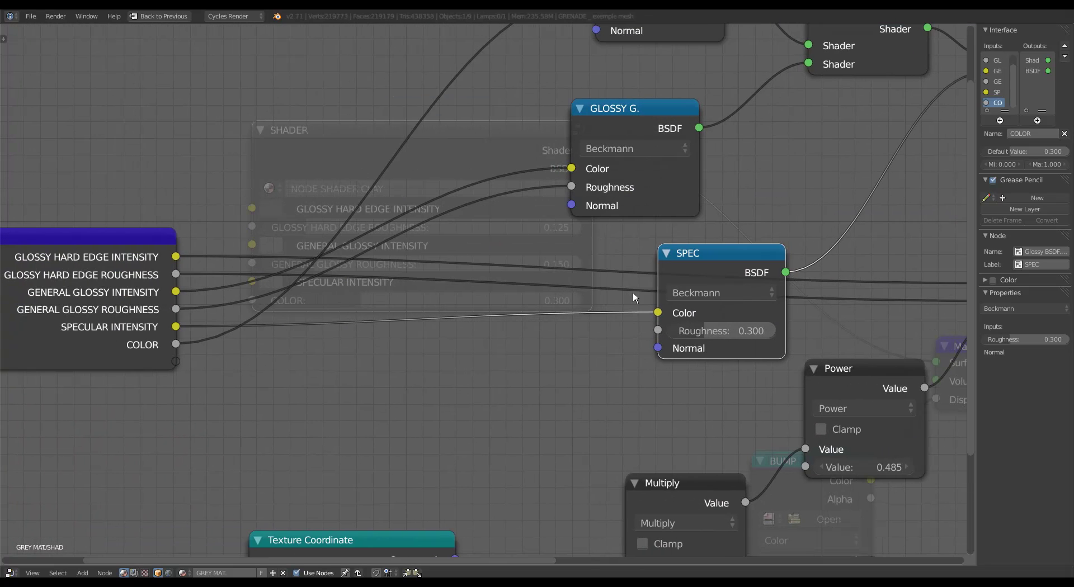
{"action": "key", "text": "Tab"}
{"action": "middle_click_drag", "start_coordinate": [420, 152], "coordinate": [410, 229]}
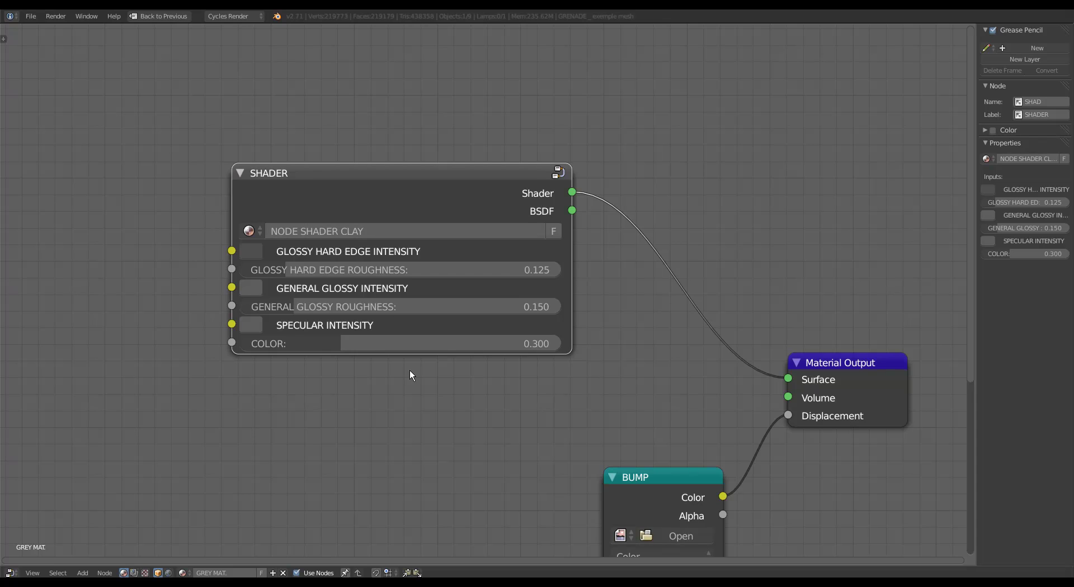
Select the GLOSSY G. node inside the SHADER group and trace its Color and Roughness links to the Group Input.
{"action": "key", "text": "Tab"}
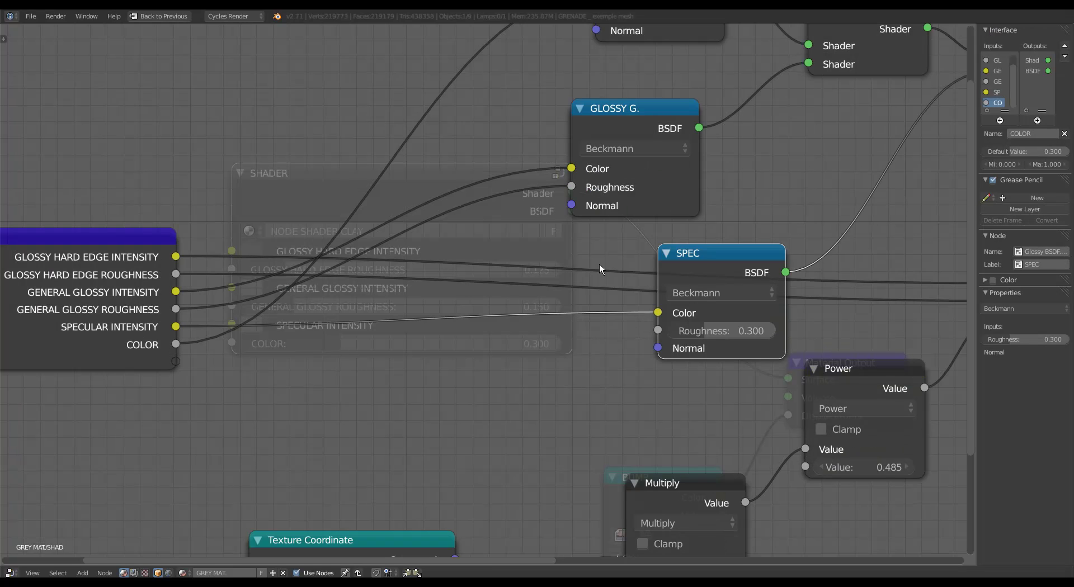
{"action": "middle_click_drag", "start_coordinate": [731, 226], "coordinate": [609, 384]}
{"action": "left_click", "coordinate": [586, 301]}
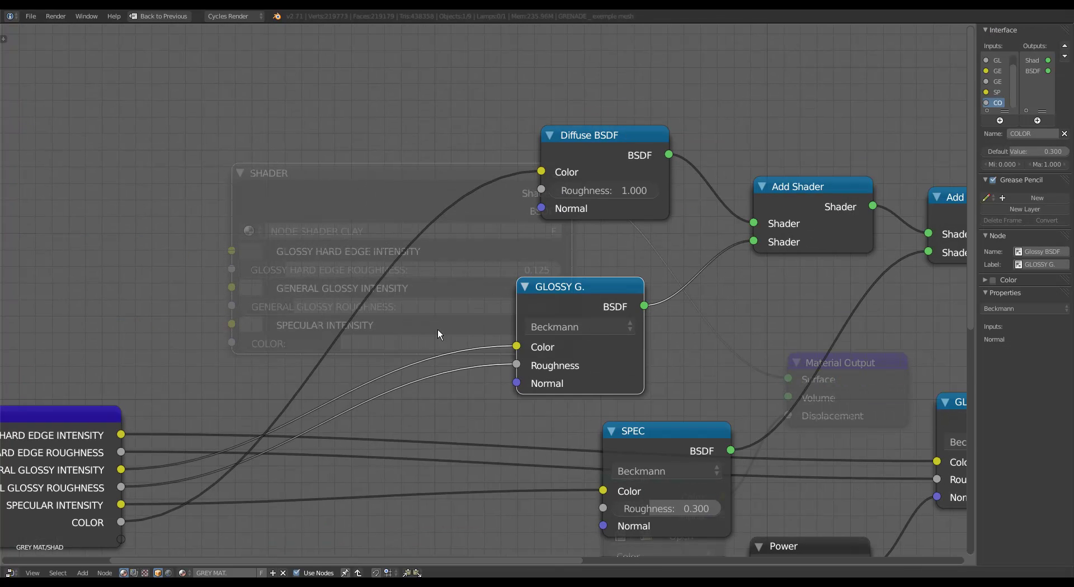
{"action": "middle_click_drag", "start_coordinate": [313, 385], "coordinate": [468, 342]}
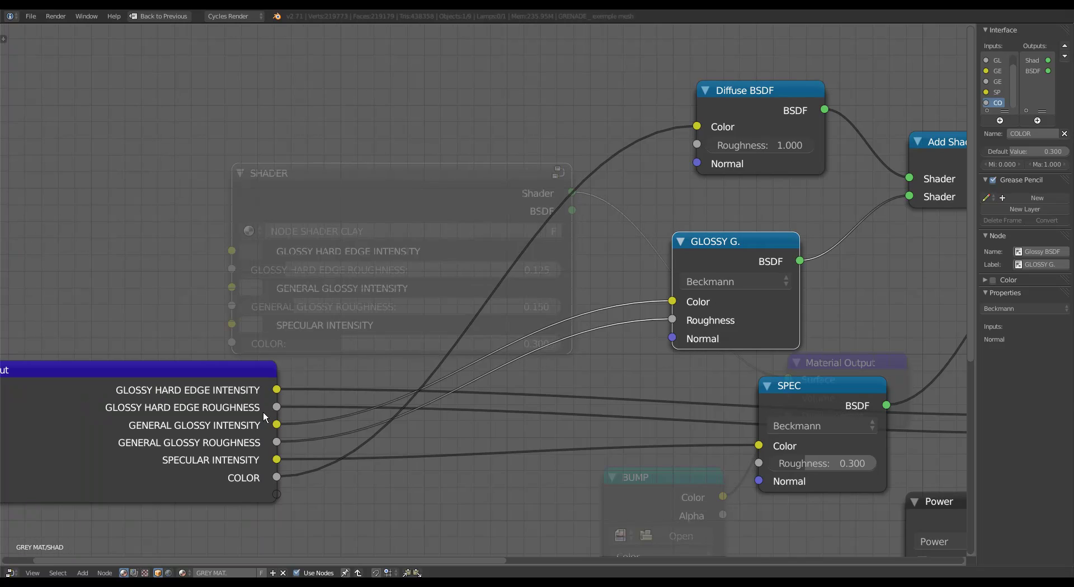
{"action": "middle_click_drag", "start_coordinate": [263, 411], "coordinate": [349, 386]}
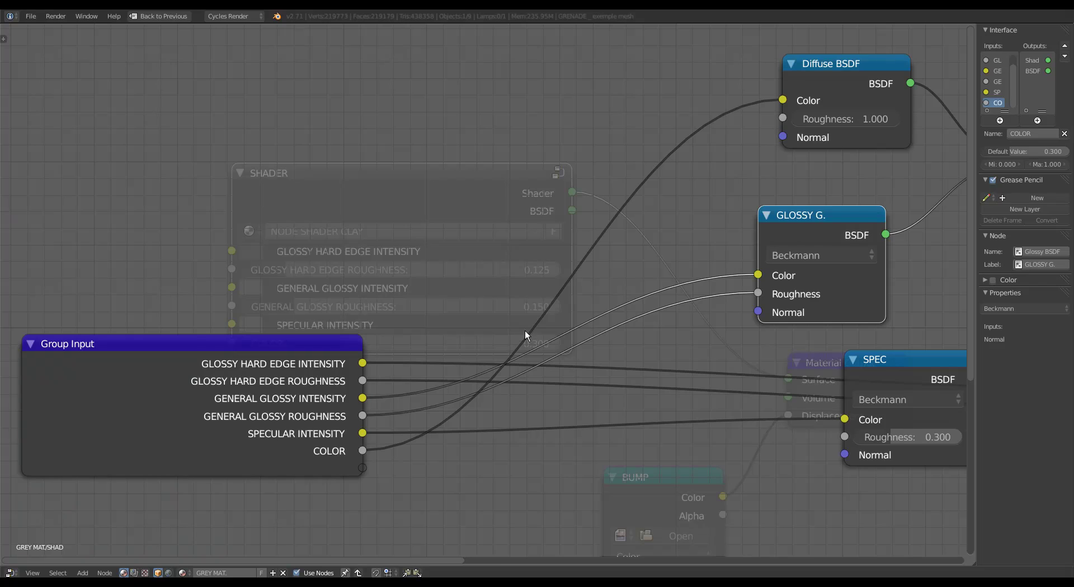
Check the grenade image in the full layout, then trace the group's COLOR input to the Diffuse BSDF at full size.
{"action": "key", "text": "ctrl+space"}
{"action": "middle_click_drag", "start_coordinate": [300, 209], "coordinate": [300, 223]}
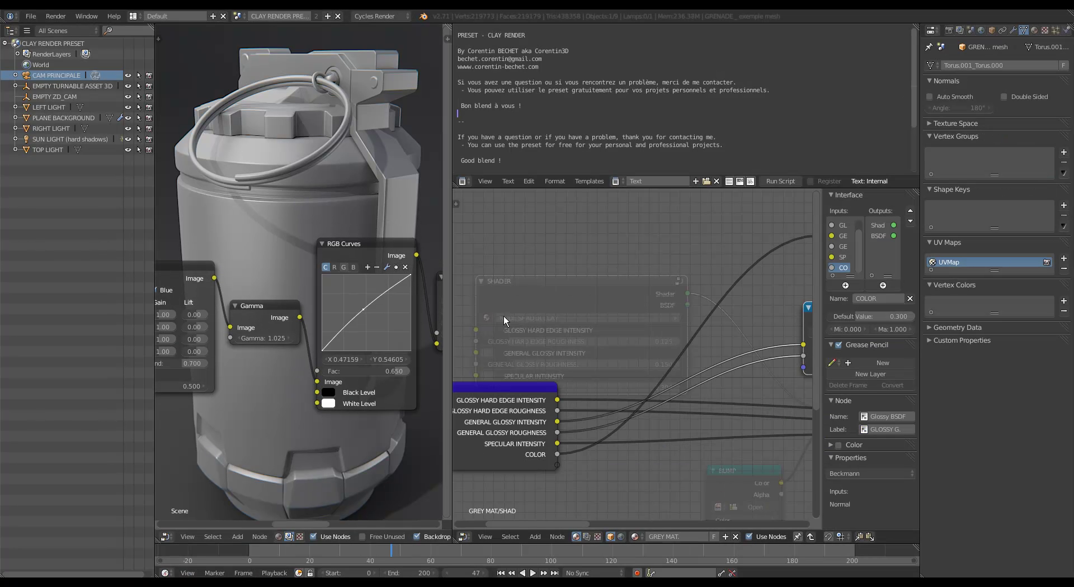
{"action": "key", "text": "ctrl+space"}
{"action": "middle_click_drag", "start_coordinate": [373, 344], "coordinate": [392, 306]}
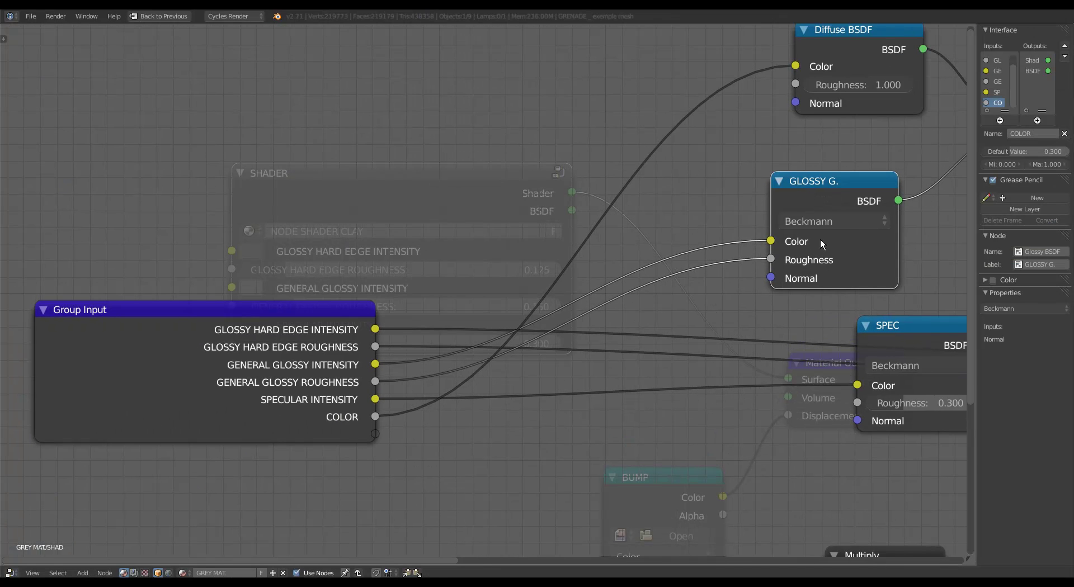
{"action": "middle_click_drag", "start_coordinate": [788, 251], "coordinate": [608, 392]}
{"action": "middle_click_drag", "start_coordinate": [439, 446], "coordinate": [777, 109]}
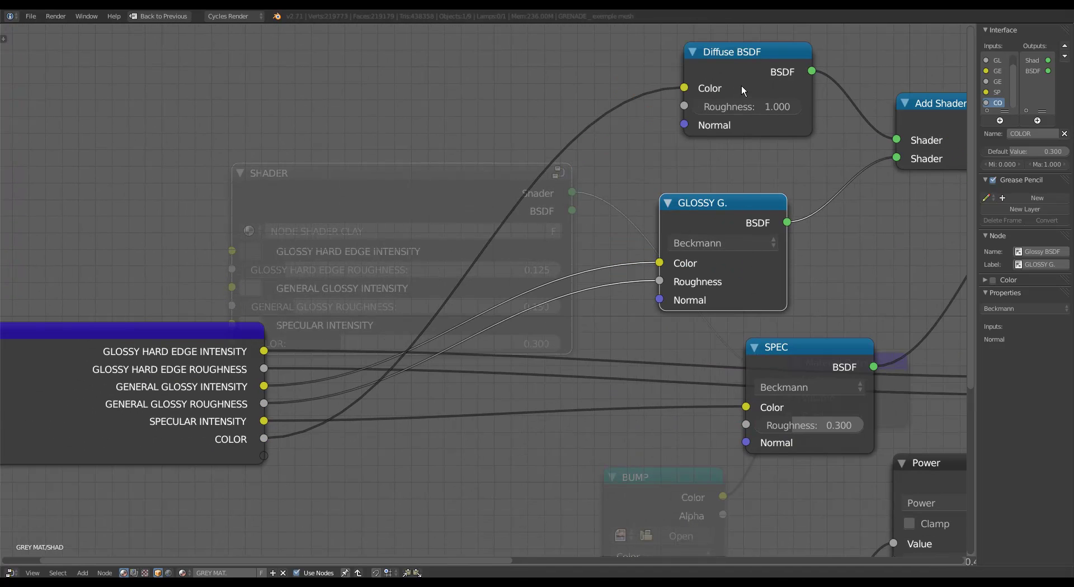
Leave the SHADER group, try adjusting its COLOR value and cancel the change.
{"action": "key", "text": "Tab"}
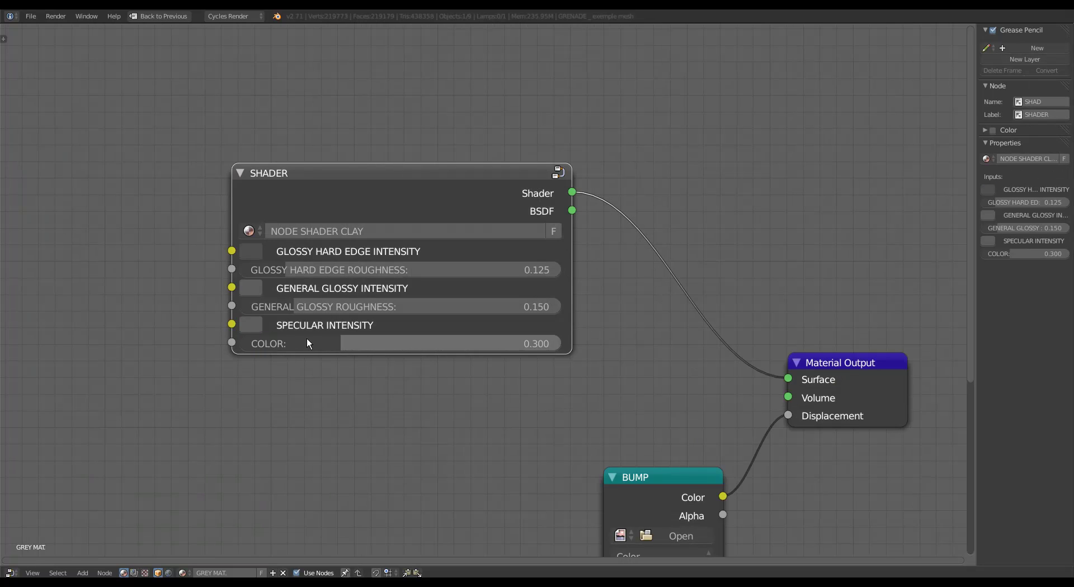
{"action": "left_click_drag", "start_coordinate": [360, 345], "coordinate": [378, 344]}
{"action": "right_click", "coordinate": [378, 345]}
Check the Diffuse BSDF inside the SHADER group again, leave the group and restore the full layout.
{"action": "key", "text": "Tab"}
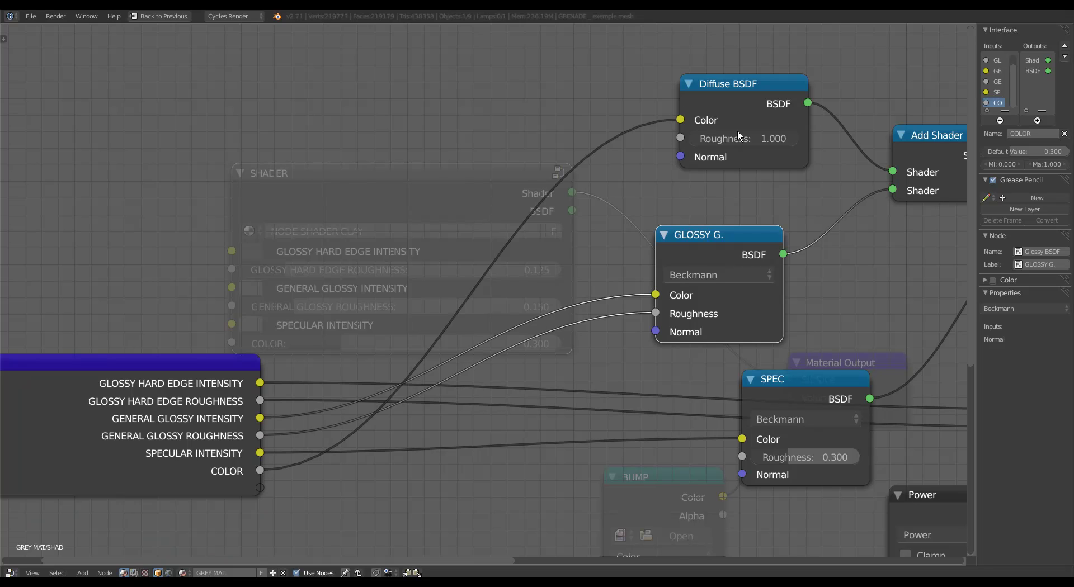
{"action": "key", "text": "Tab"}
{"action": "key", "text": "ctrl+space"}
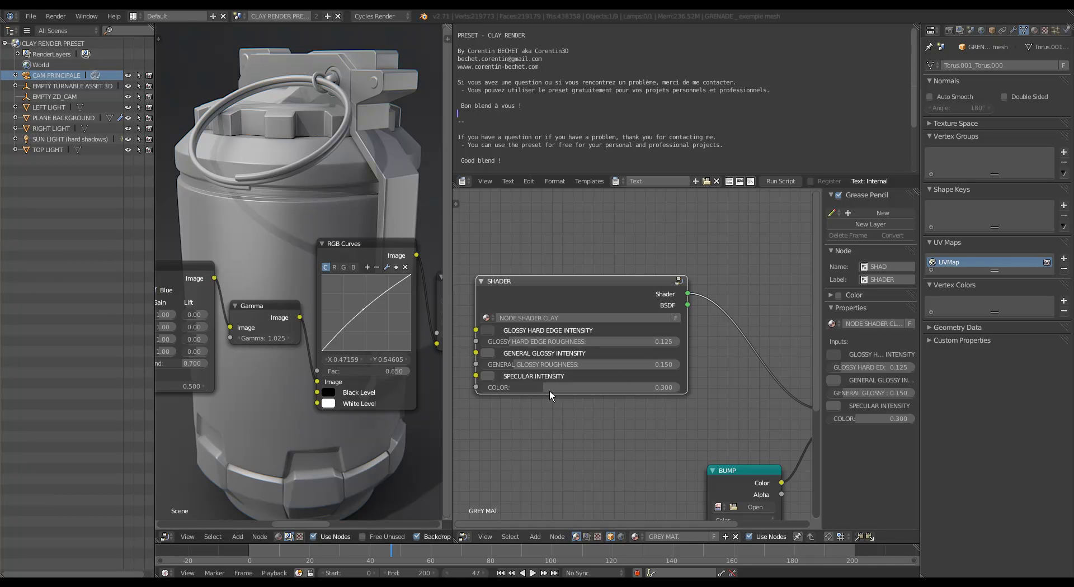
Try a COLOR value of 1.000 on the SHADER group and cancel the change.
{"action": "left_click_drag", "start_coordinate": [579, 388], "coordinate": [713, 388]}
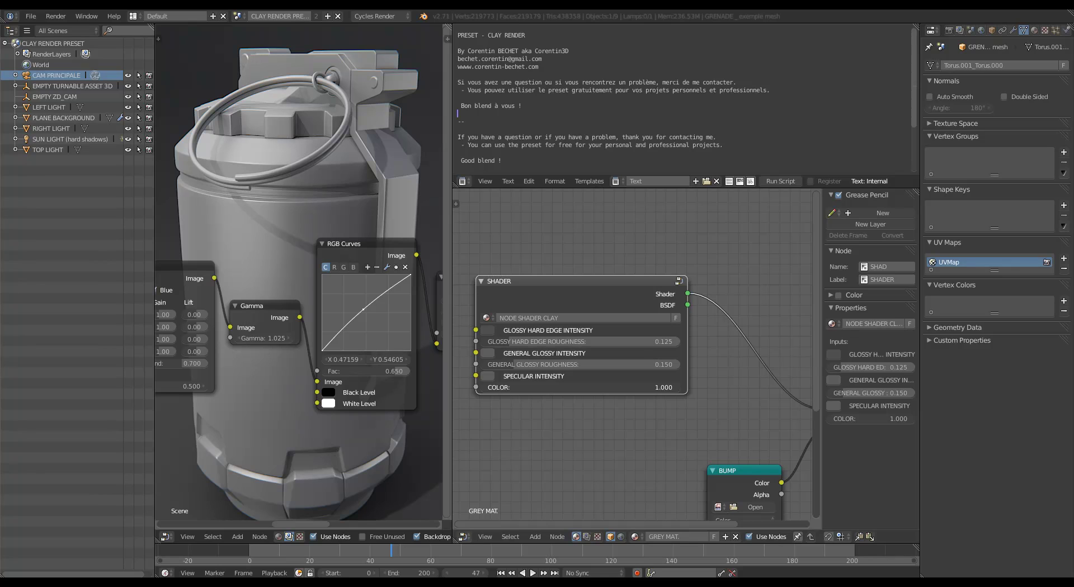
{"action": "right_click", "coordinate": [681, 388]}
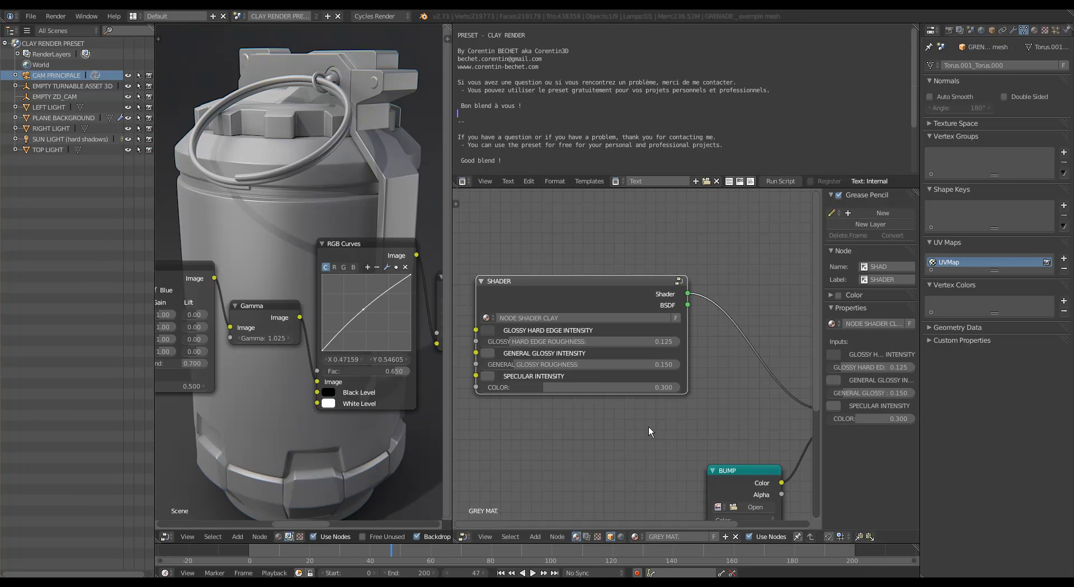
{"action": "middle_click_drag", "start_coordinate": [648, 427], "coordinate": [660, 428]}
{"action": "middle_click_drag", "start_coordinate": [737, 439], "coordinate": [655, 388]}
{"action": "scroll", "coordinate": [692, 351], "scroll_direction": "down", "scroll_amount": 3}
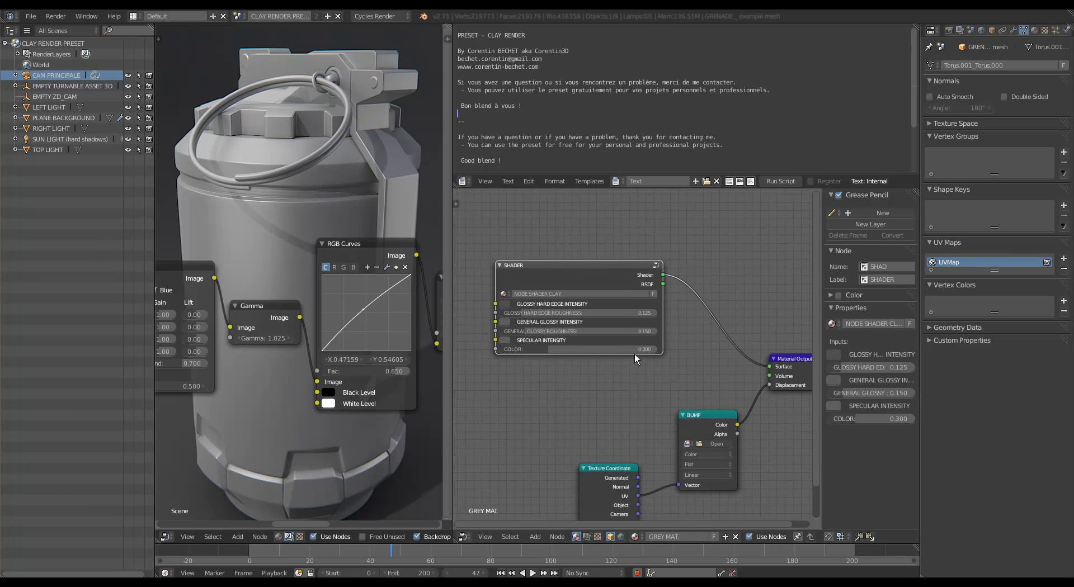
Show the compositing nodes at full size and move the Render Layers node farther away from the Multiply node.
{"action": "scroll", "coordinate": [605, 410], "scroll_direction": "up", "scroll_amount": 3}
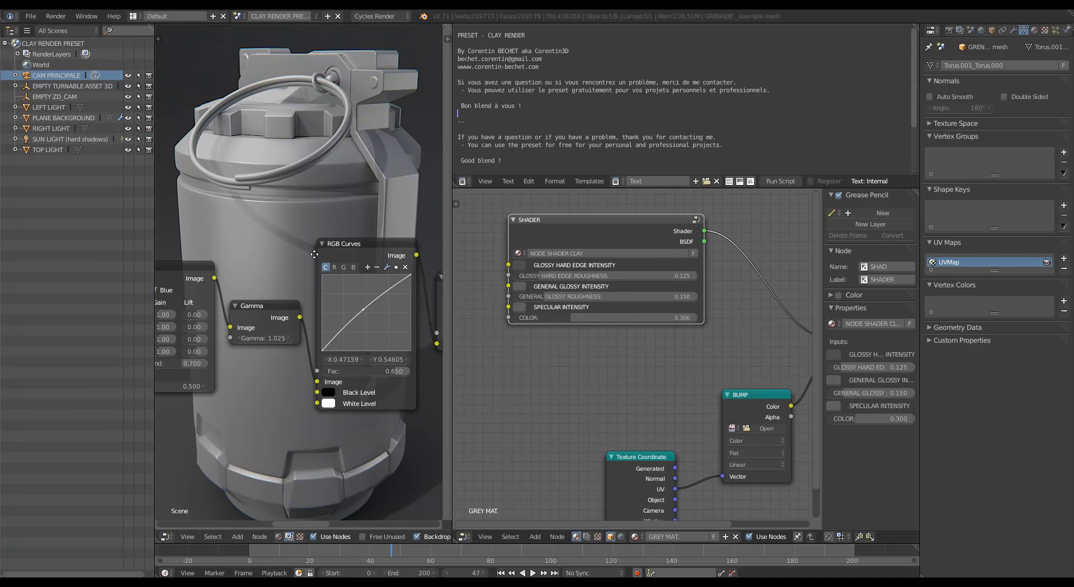
{"action": "key", "text": "ctrl+Up"}
{"action": "middle_click_drag", "start_coordinate": [238, 232], "coordinate": [667, 197]}
{"action": "left_click_drag", "start_coordinate": [58, 336], "coordinate": [57, 238]}
{"action": "middle_click_drag", "start_coordinate": [813, 266], "coordinate": [850, 272]}
{"action": "middle_click_drag", "start_coordinate": [187, 333], "coordinate": [520, 334]}
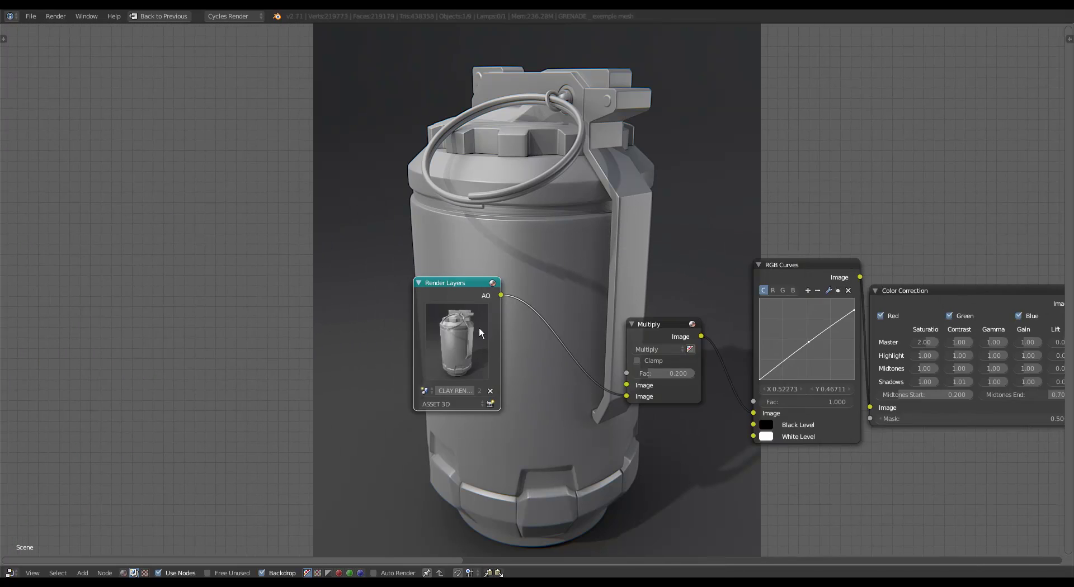
{"action": "scroll", "coordinate": [483, 328], "scroll_direction": "up", "scroll_amount": 6}
{"action": "left_click_drag", "start_coordinate": [440, 292], "coordinate": [203, 216]}
{"action": "middle_click_drag", "start_coordinate": [510, 288], "coordinate": [414, 220]}
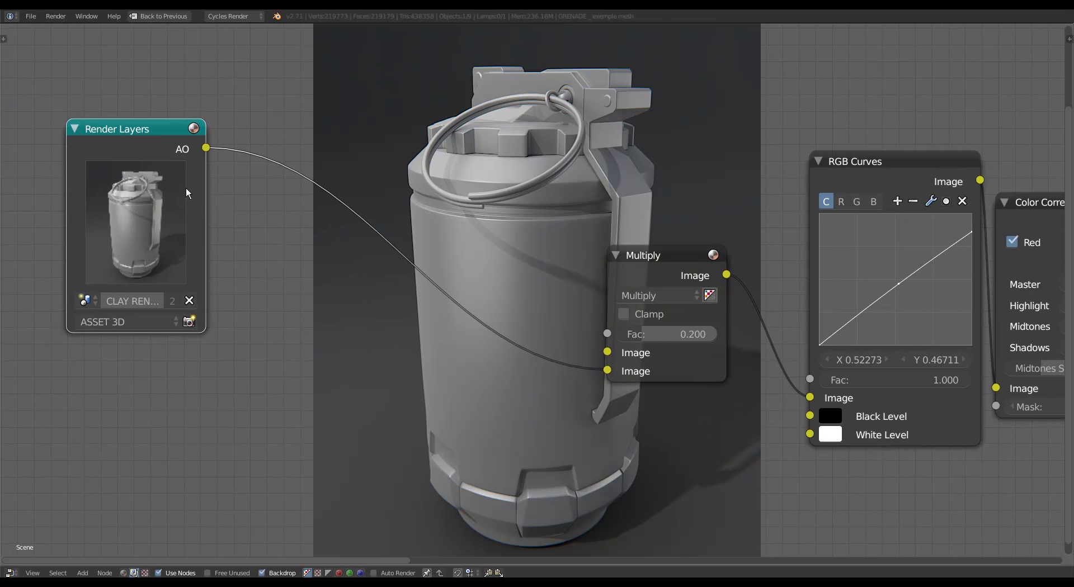
Examine the Multiply node and the AO connection from Render Layers that feeds it.
{"action": "middle_click_drag", "start_coordinate": [643, 252], "coordinate": [614, 252]}
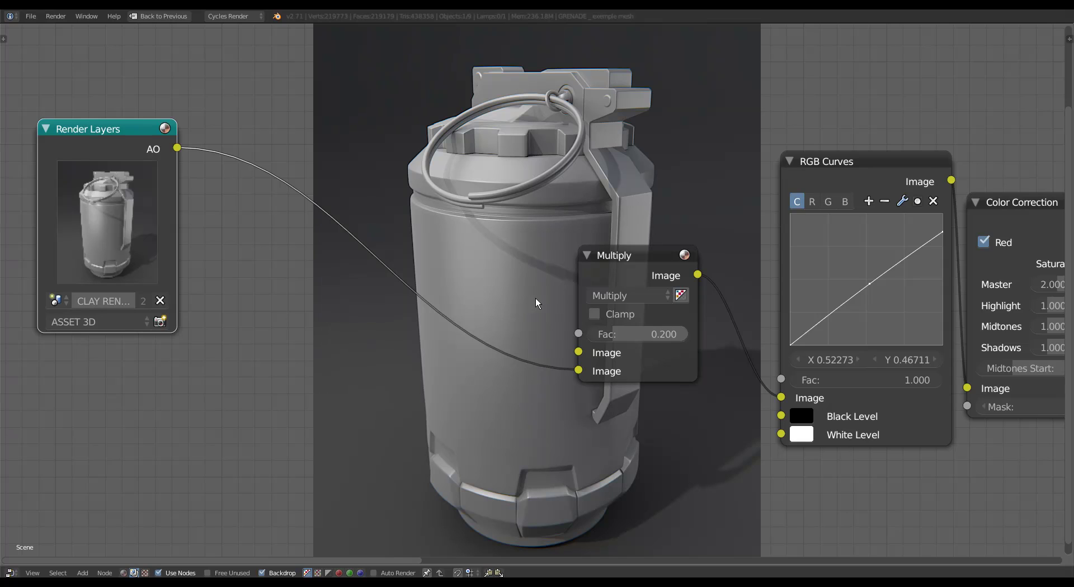
{"action": "middle_click_drag", "start_coordinate": [614, 337], "coordinate": [592, 330]}
{"action": "middle_click_drag", "start_coordinate": [587, 394], "coordinate": [574, 293]}
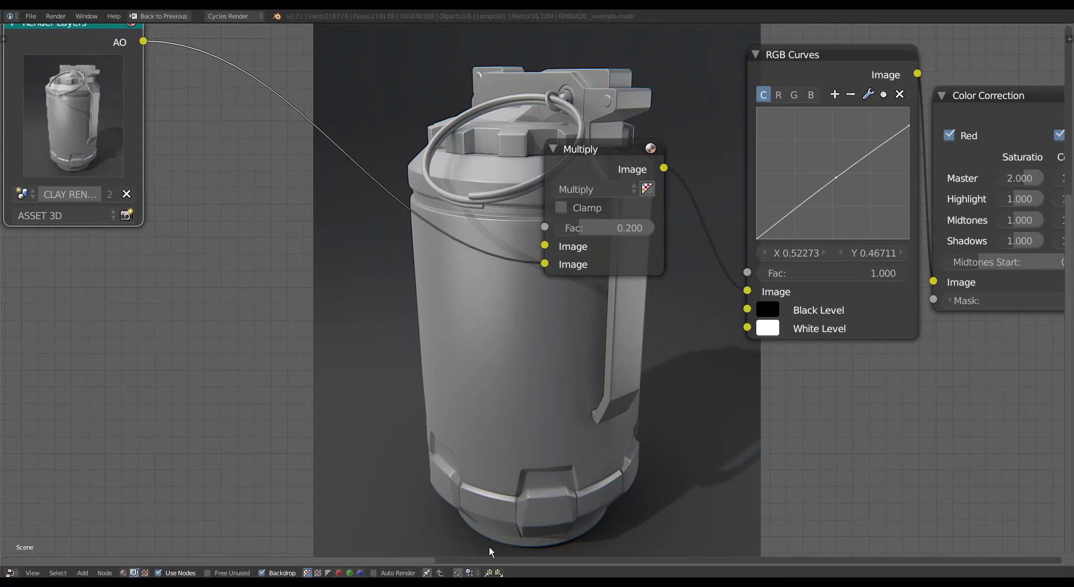
{"action": "middle_click_drag", "start_coordinate": [669, 367], "coordinate": [567, 376]}
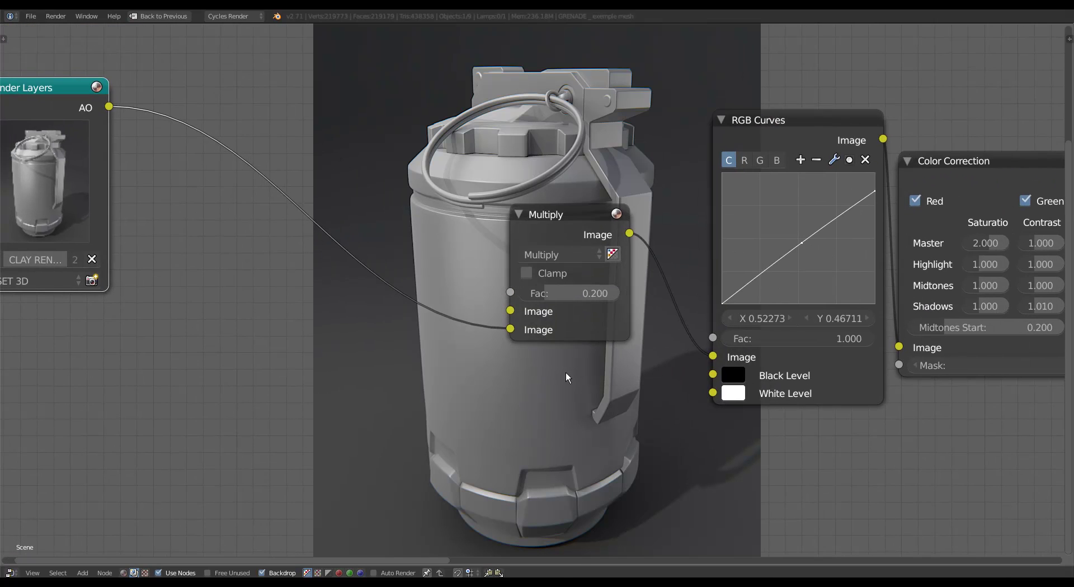
{"action": "middle_click_drag", "start_coordinate": [640, 325], "coordinate": [554, 354]}
{"action": "scroll", "coordinate": [554, 354], "scroll_direction": "down", "scroll_amount": 2}
{"action": "scroll", "coordinate": [598, 333], "scroll_direction": "down", "scroll_amount": 2}
{"action": "middle_click_drag", "start_coordinate": [610, 327], "coordinate": [527, 333]}
Reposition the first RGB Curves node between Multiply and Color Correction, then review the chain onward to Sharpen.
{"action": "left_click_drag", "start_coordinate": [456, 290], "coordinate": [479, 291]}
{"action": "middle_click_drag", "start_coordinate": [564, 306], "coordinate": [413, 296]}
{"action": "left_click_drag", "start_coordinate": [414, 214], "coordinate": [402, 214]}
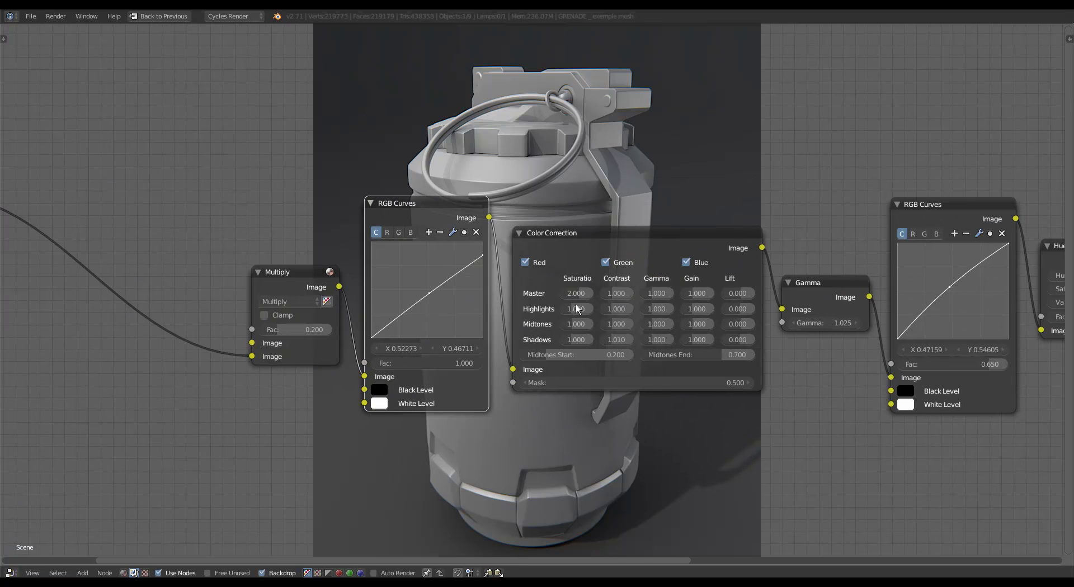
{"action": "middle_click_drag", "start_coordinate": [574, 314], "coordinate": [482, 320]}
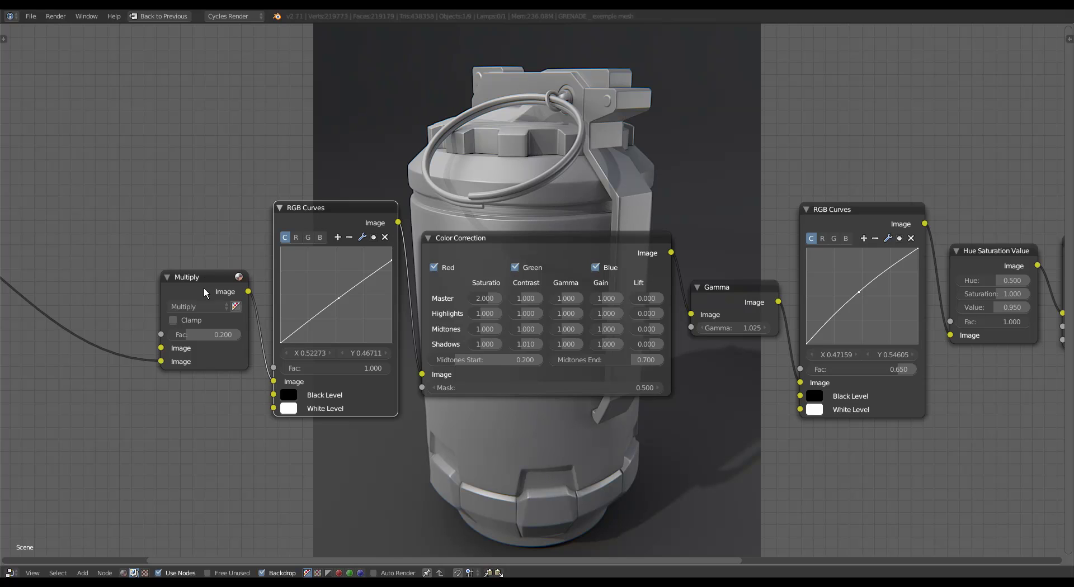
{"action": "middle_click_drag", "start_coordinate": [225, 290], "coordinate": [272, 286]}
{"action": "middle_click_drag", "start_coordinate": [499, 298], "coordinate": [401, 291]}
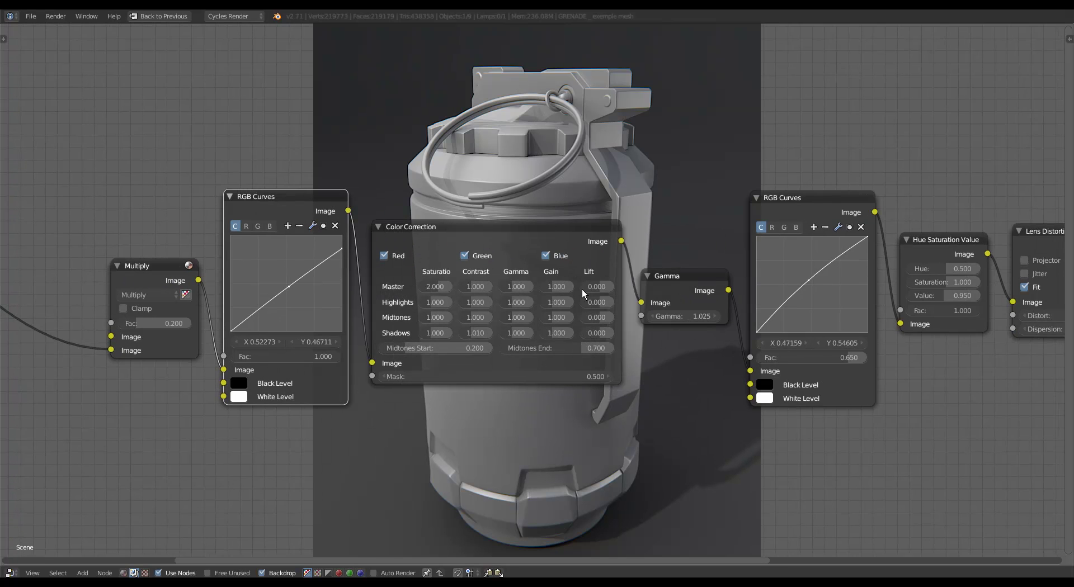
{"action": "middle_click_drag", "start_coordinate": [575, 275], "coordinate": [496, 274]}
{"action": "middle_click_drag", "start_coordinate": [665, 263], "coordinate": [503, 233]}
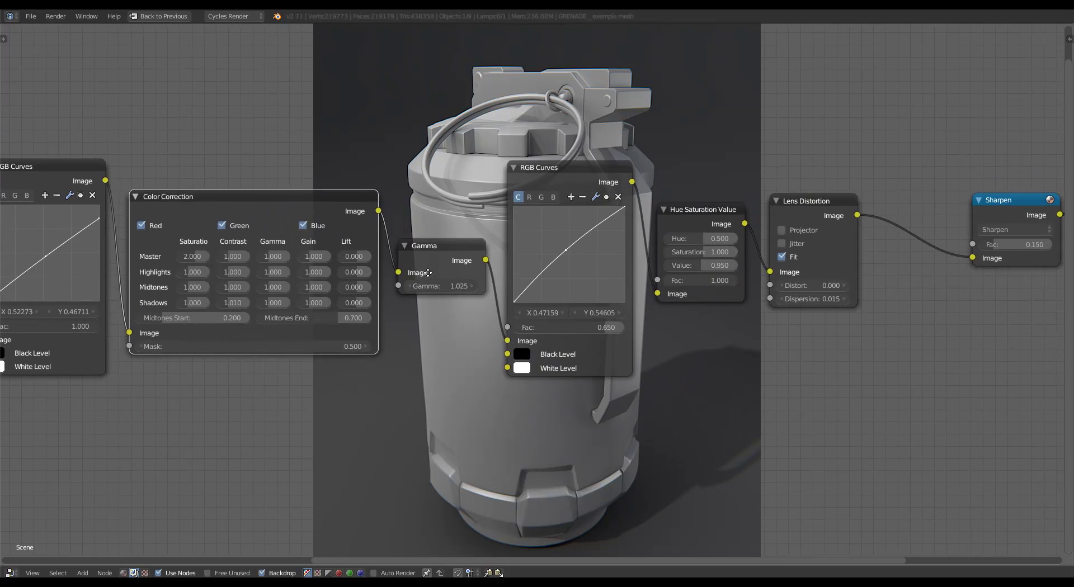
Mute and unmute the Color Correction node repeatedly to compare its effect on the grenade image.
{"action": "key", "text": "m"}
{"action": "middle_click_drag", "start_coordinate": [462, 270], "coordinate": [517, 355]}
{"action": "scroll", "coordinate": [535, 413], "scroll_direction": "up", "scroll_amount": 1}
{"action": "key", "text": "m"}
{"action": "key", "text": "m"}
{"action": "key", "text": "m"}
Mute and unmute the Gamma node and the RGB Curves node after it to compare their effects.
{"action": "left_click", "coordinate": [502, 350]}
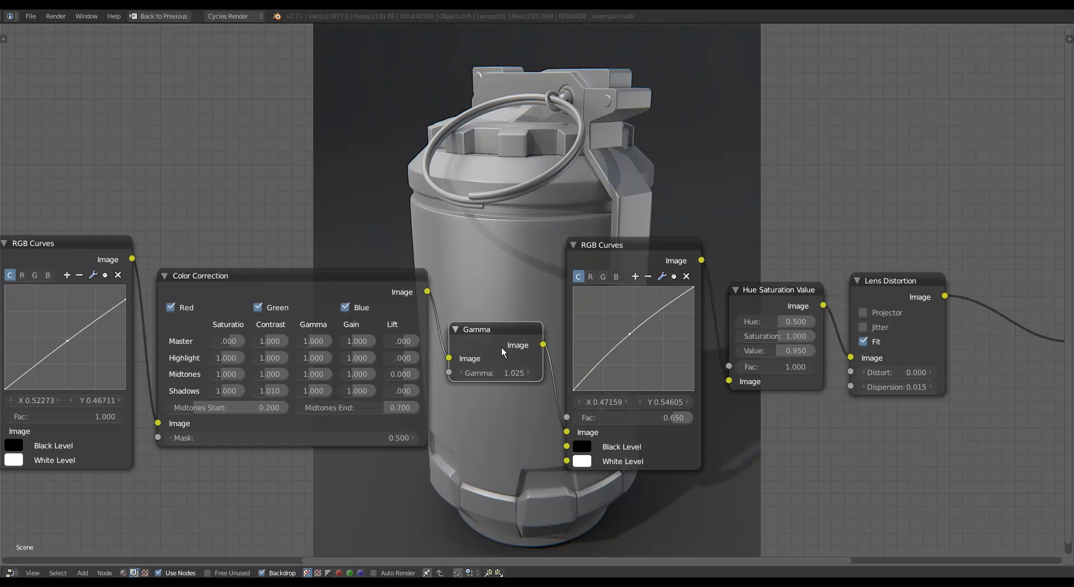
{"action": "key", "text": "m"}
{"action": "key", "text": "m"}
{"action": "left_click", "coordinate": [646, 255]}
{"action": "key", "text": "m"}
{"action": "key", "text": "m"}
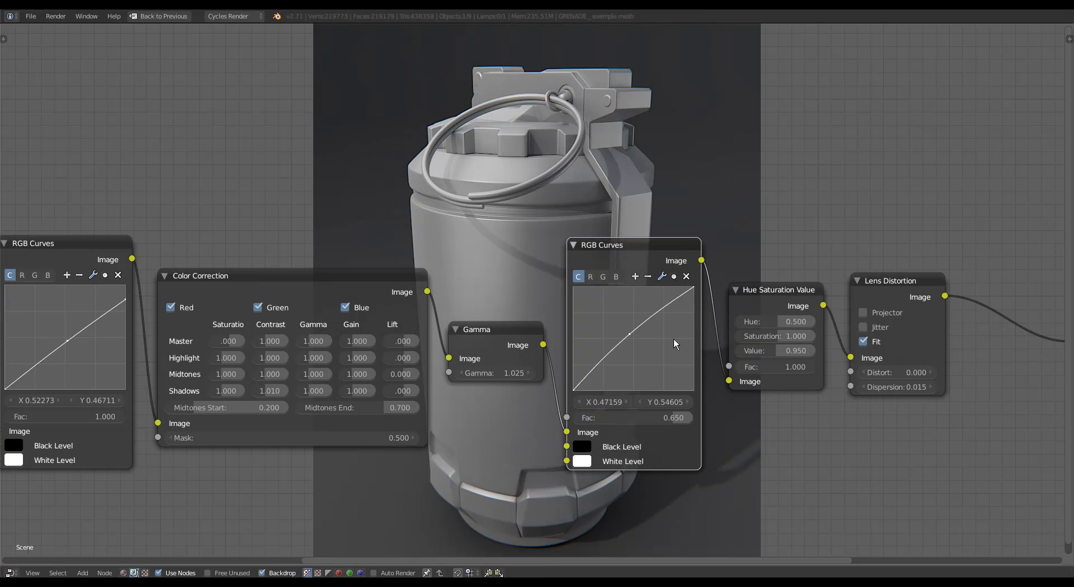
Mute and unmute the Hue Saturation Value and Lens Distortion nodes in turn to compare their effects.
{"action": "middle_click_drag", "start_coordinate": [780, 295], "coordinate": [600, 287]}
{"action": "left_click", "coordinate": [599, 287]}
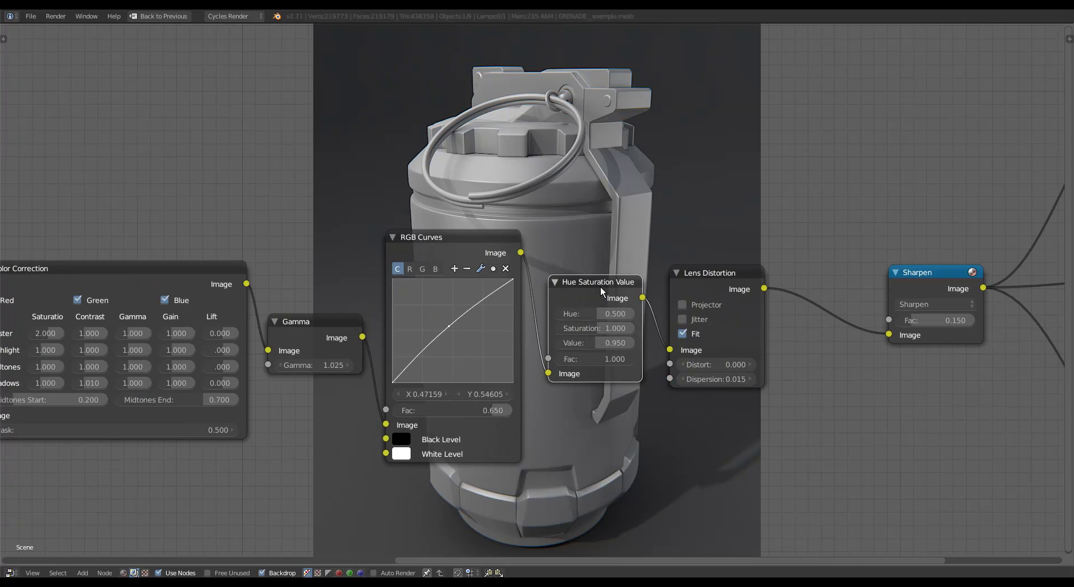
{"action": "key", "text": "m"}
{"action": "key", "text": "m"}
{"action": "middle_click_drag", "start_coordinate": [684, 288], "coordinate": [546, 277]}
{"action": "left_click", "coordinate": [546, 277]}
{"action": "key", "text": "m"}
{"action": "key", "text": "m"}
Examine the Lens Distortion settings up close, then mute and unmute the node again to compare the grenade's edges.
{"action": "middle_click_drag", "start_coordinate": [575, 476], "coordinate": [578, 348]}
{"action": "scroll", "coordinate": [580, 353], "scroll_direction": "up", "scroll_amount": 2}
{"action": "scroll", "coordinate": [585, 462], "scroll_direction": "up", "scroll_amount": 3}
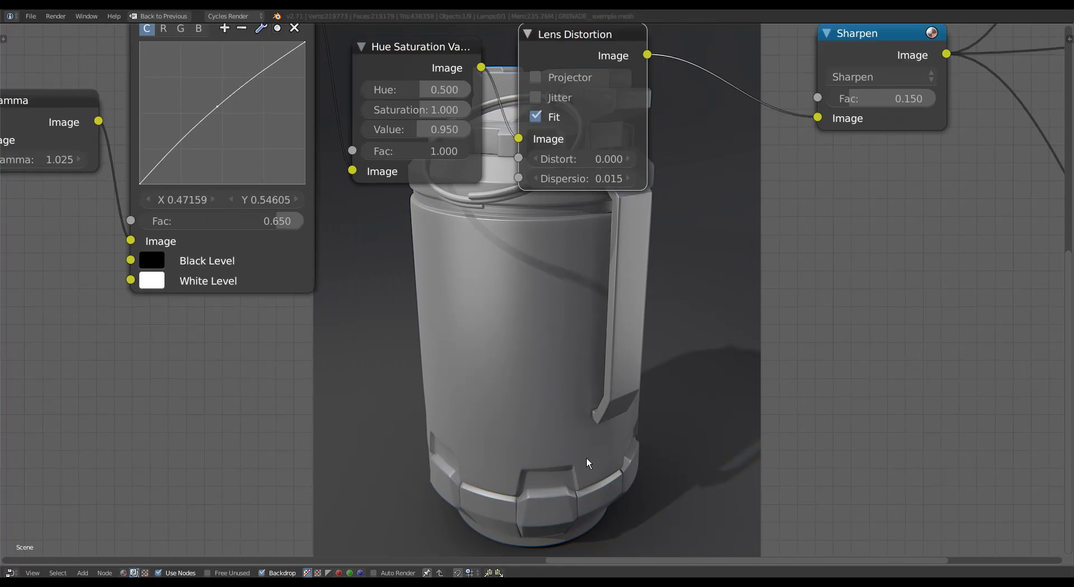
{"action": "middle_click_drag", "start_coordinate": [546, 401], "coordinate": [578, 541]}
{"action": "middle_click_drag", "start_coordinate": [616, 359], "coordinate": [604, 471]}
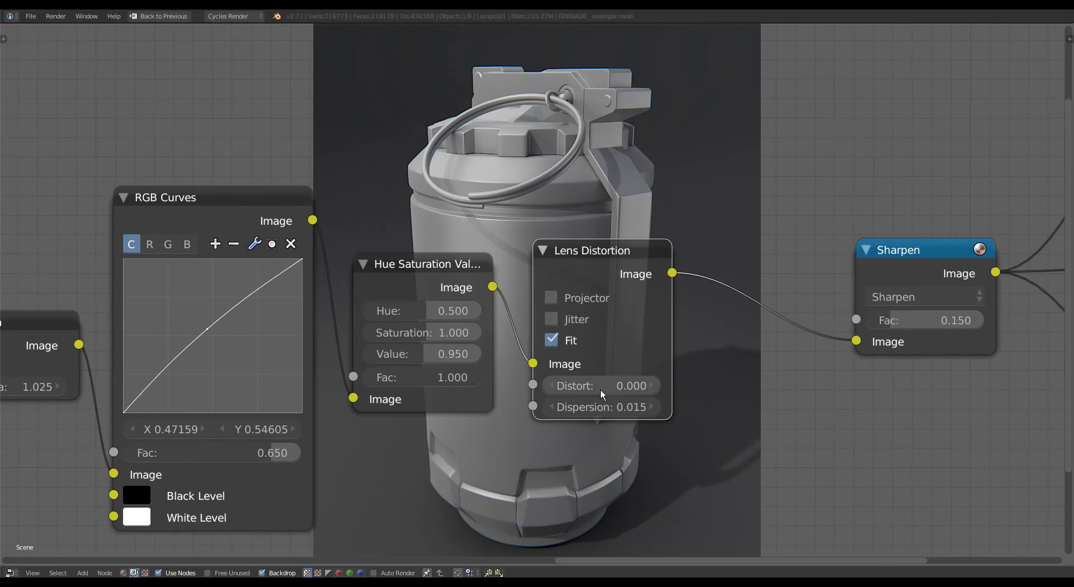
{"action": "middle_click_drag", "start_coordinate": [608, 342], "coordinate": [602, 384]}
{"action": "scroll", "coordinate": [558, 372], "scroll_direction": "down", "scroll_amount": 7, "text": "ctrl"}
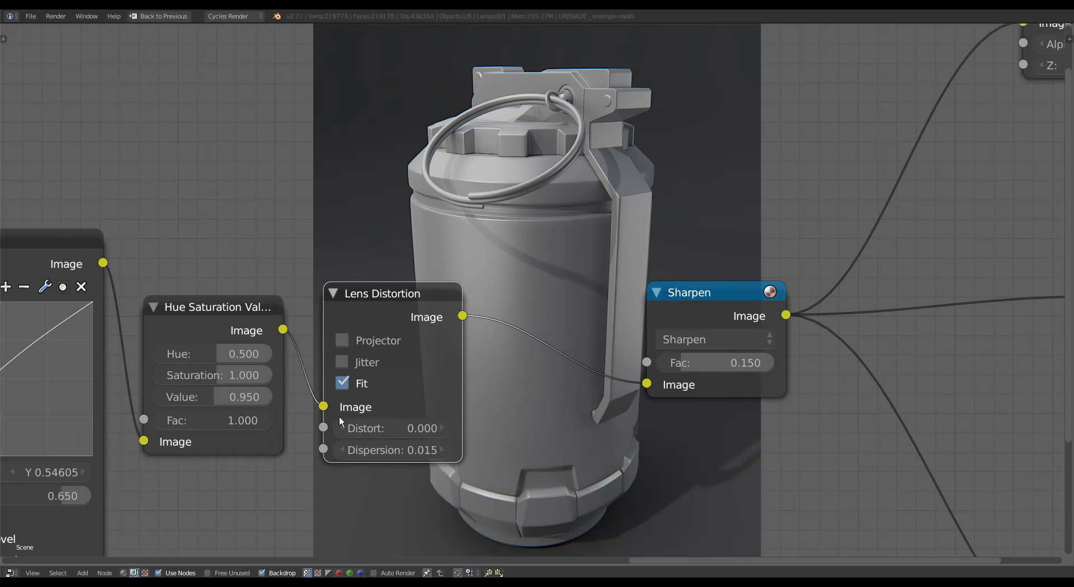
{"action": "middle_click_drag", "start_coordinate": [341, 421], "coordinate": [375, 409]}
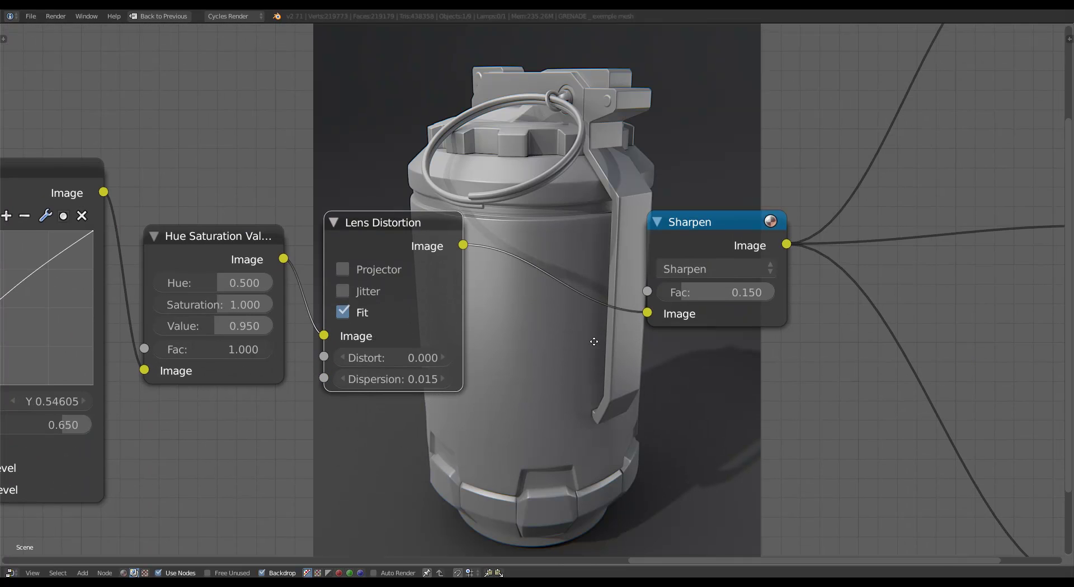
{"action": "scroll", "coordinate": [404, 311], "scroll_direction": "up", "scroll_amount": 2, "text": "shift"}
{"action": "key", "text": "m"}
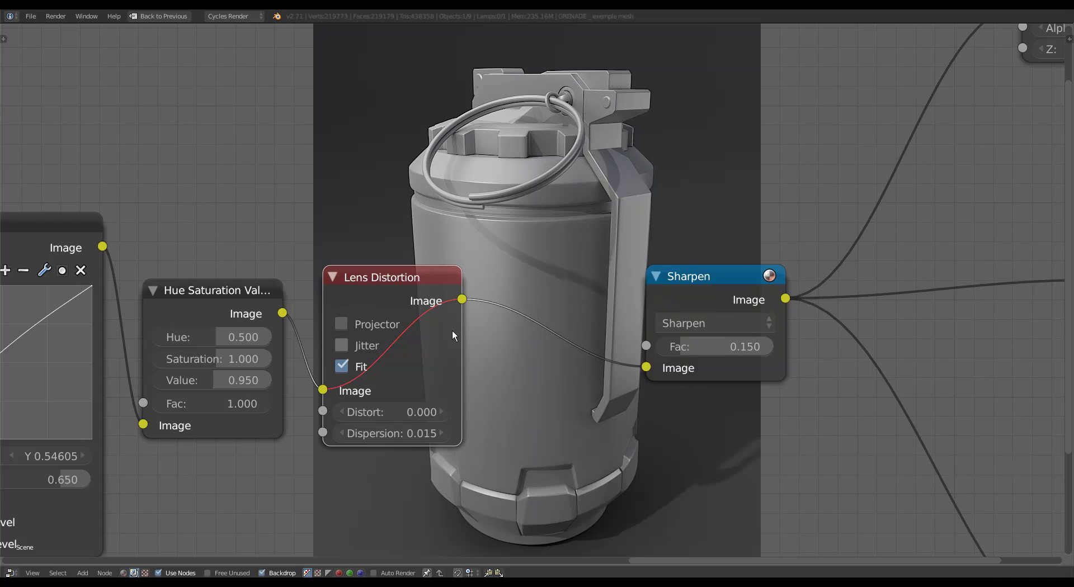
{"action": "key", "text": "m"}
Mute and unmute the Sharpen node to compare its effect, then examine its settings up close.
{"action": "middle_click_drag", "start_coordinate": [645, 261], "coordinate": [521, 347]}
{"action": "key", "text": "m"}
{"action": "key", "text": "m"}
{"action": "middle_click_drag", "start_coordinate": [541, 293], "coordinate": [552, 354]}
{"action": "scroll", "coordinate": [509, 313], "scroll_direction": "up", "scroll_amount": 3}
{"action": "middle_click_drag", "start_coordinate": [507, 278], "coordinate": [508, 192]}
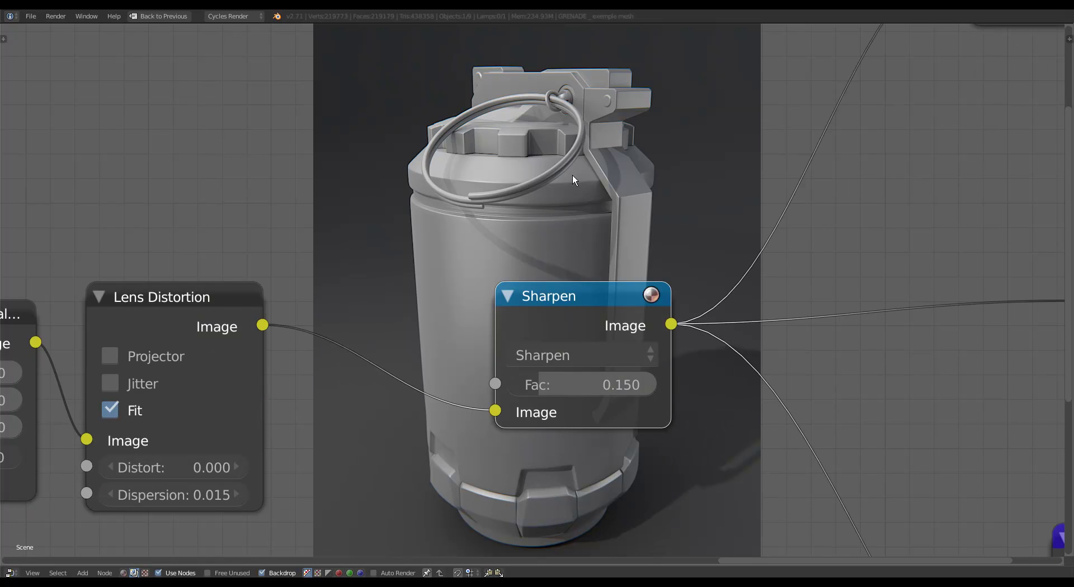
{"action": "middle_click_drag", "start_coordinate": [623, 287], "coordinate": [624, 326]}
Follow the Sharpen output to the Composite, File Output and Viewer nodes and move File Output farther away from Sharpen.
{"action": "middle_click_drag", "start_coordinate": [729, 245], "coordinate": [484, 235]}
{"action": "scroll", "coordinate": [569, 257], "scroll_direction": "down", "scroll_amount": 3}
{"action": "middle_click_drag", "start_coordinate": [718, 201], "coordinate": [566, 244]}
{"action": "scroll", "coordinate": [566, 244], "scroll_direction": "down", "scroll_amount": 5}
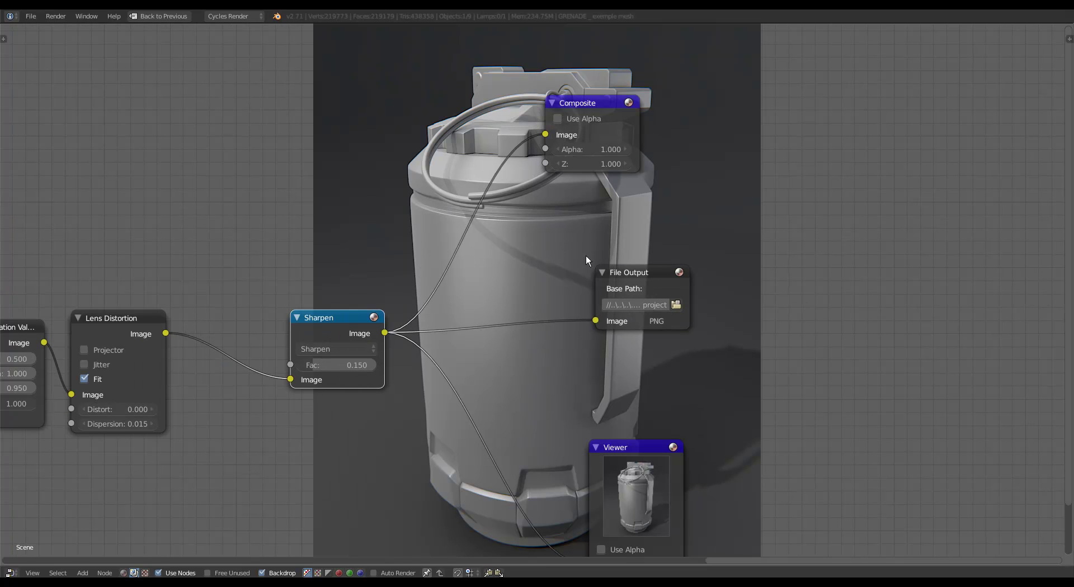
{"action": "left_click_drag", "start_coordinate": [655, 286], "coordinate": [690, 286]}
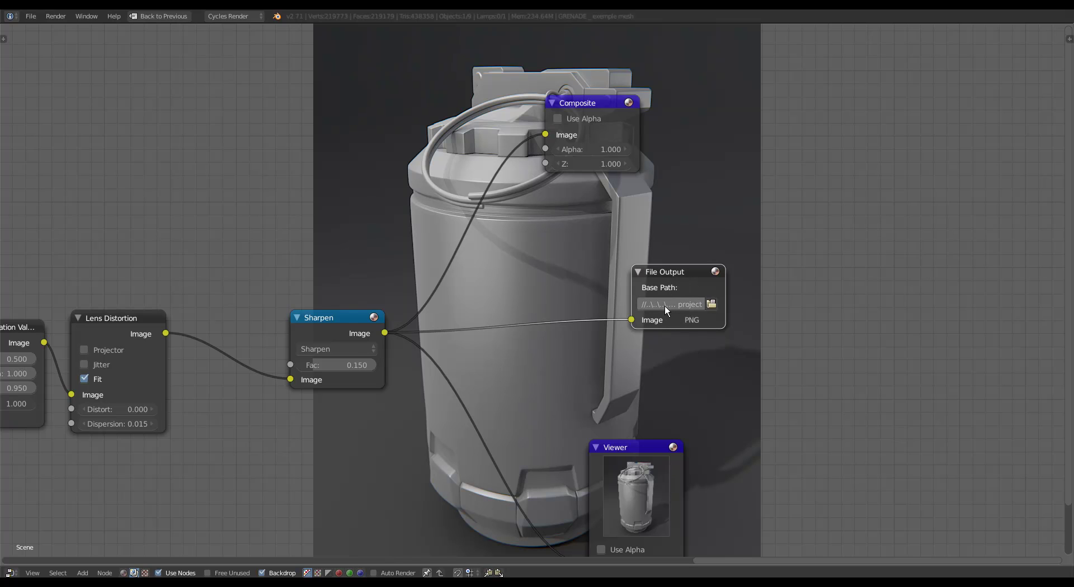
Check the File Output node's base path and its folder browser, then cancel the folder selection.
{"action": "left_click", "coordinate": [681, 304]}
{"action": "left_click", "coordinate": [702, 370]}
{"action": "middle_click_drag", "start_coordinate": [671, 376], "coordinate": [666, 304]}
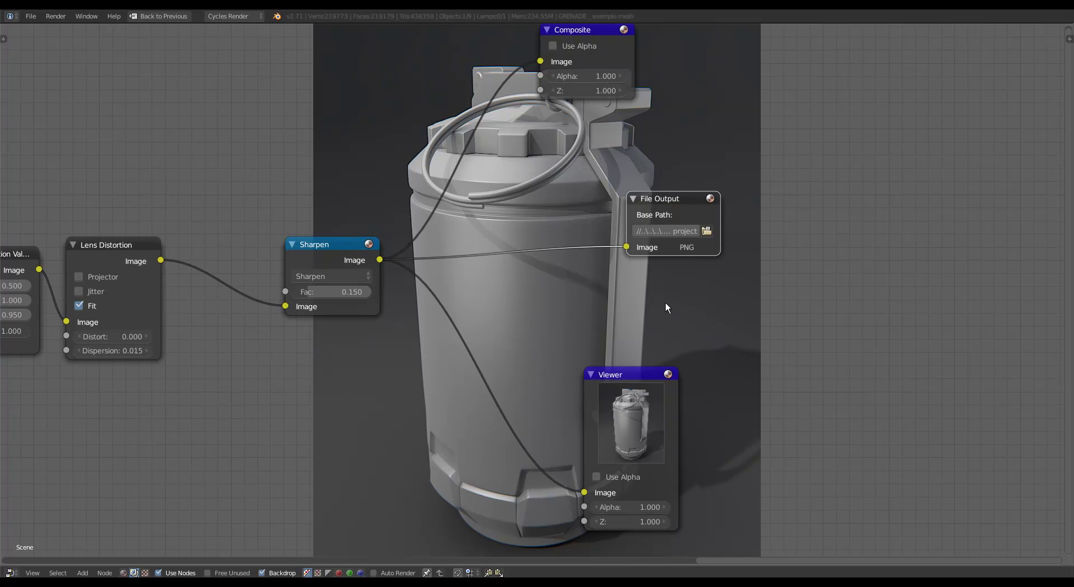
{"action": "left_click", "coordinate": [705, 233]}
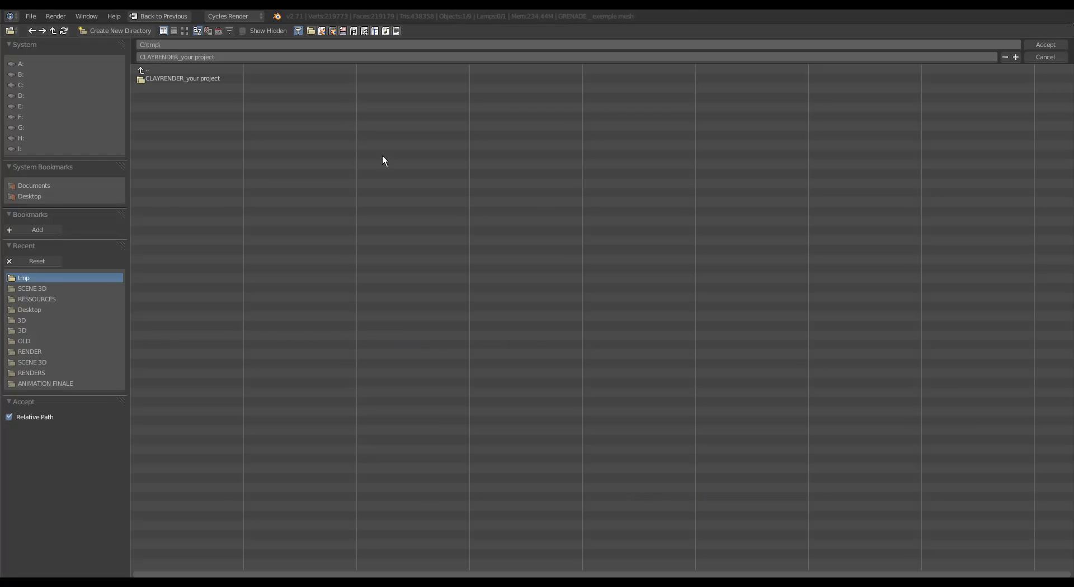
{"action": "left_click", "coordinate": [1037, 61]}
Move the Viewer node farther away from the Sharpen node, below File Output.
{"action": "middle_click_drag", "start_coordinate": [599, 413], "coordinate": [621, 351]}
{"action": "left_click", "coordinate": [621, 352]}
{"action": "left_click_drag", "start_coordinate": [621, 351], "coordinate": [705, 358]}
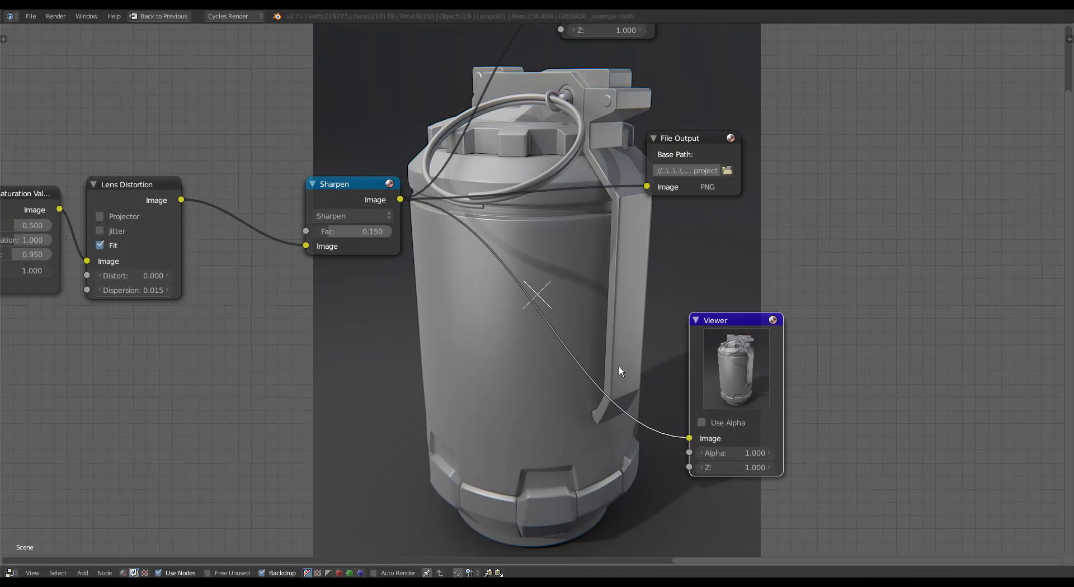
Review the compositing chain from Gamma to the output nodes, switching the Backdrop off and on again.
{"action": "middle_click_drag", "start_coordinate": [648, 383], "coordinate": [760, 359]}
{"action": "middle_click_drag", "start_coordinate": [712, 224], "coordinate": [747, 347]}
{"action": "mouse_move", "coordinate": [760, 286]}
{"action": "middle_mouse_down"}
{"action": "mouse_move", "coordinate": [761, 315]}
{"action": "mouse_move", "coordinate": [753, 182]}
{"action": "middle_mouse_up"}
{"action": "middle_click_drag", "start_coordinate": [100, 184], "coordinate": [200, 188]}
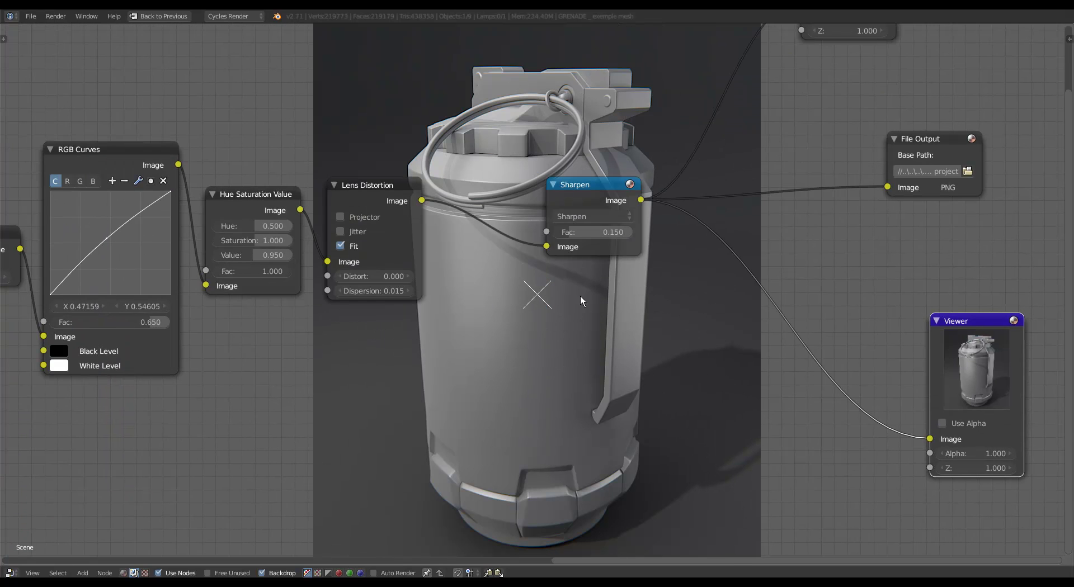
{"action": "middle_click_drag", "start_coordinate": [583, 302], "coordinate": [620, 329]}
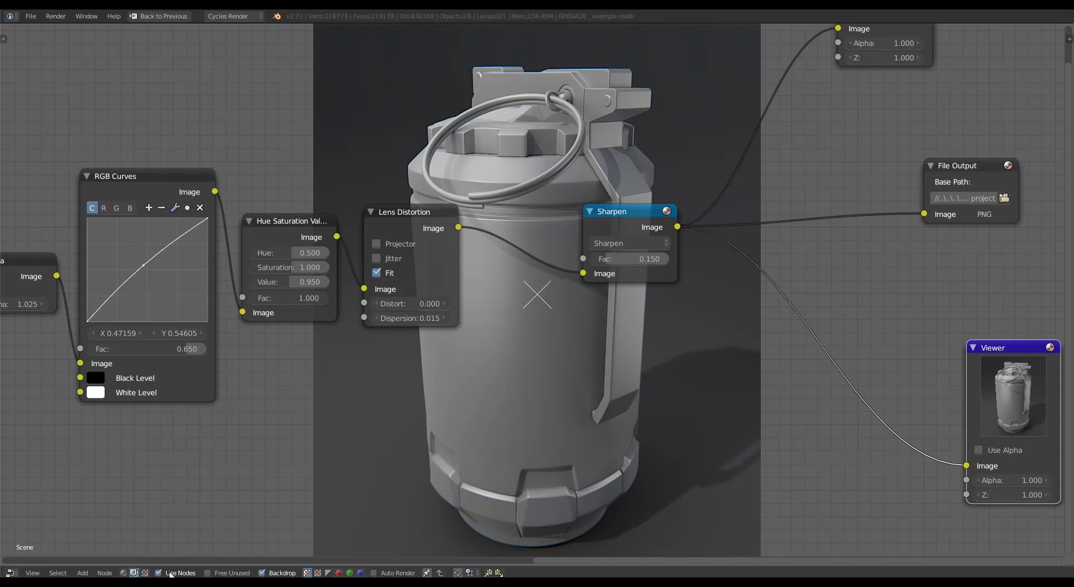
{"action": "left_click", "coordinate": [278, 573]}
{"action": "left_click", "coordinate": [278, 573]}
{"action": "middle_click_drag", "start_coordinate": [491, 416], "coordinate": [538, 414]}
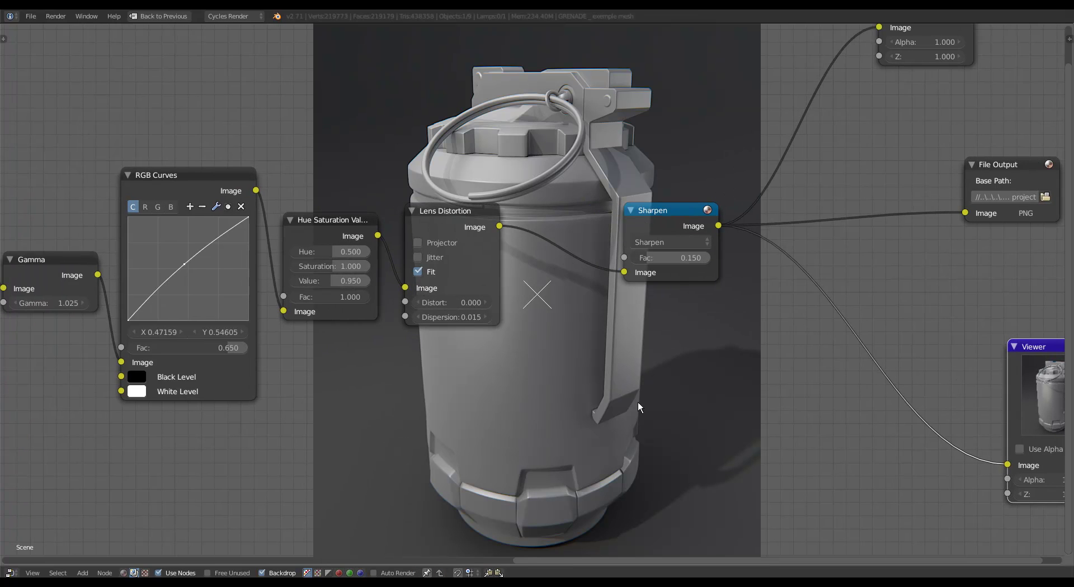
Restore the full layout and open the scene's Render properties.
{"action": "key", "text": "shift+space"}
{"action": "middle_click_drag", "start_coordinate": [405, 351], "coordinate": [203, 384]}
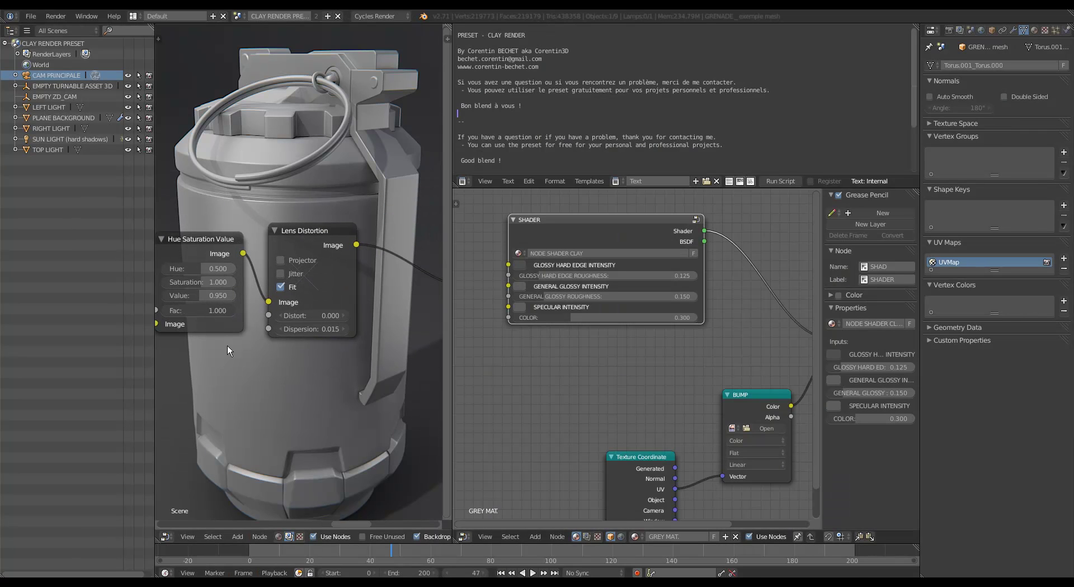
{"action": "middle_click_drag", "start_coordinate": [305, 441], "coordinate": [375, 414]}
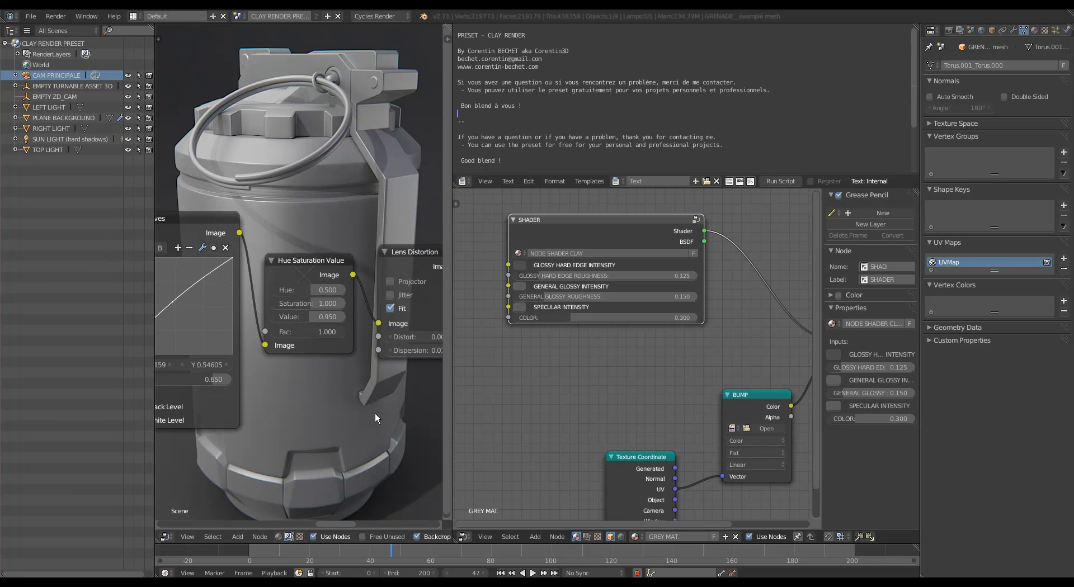
{"action": "left_click", "coordinate": [949, 30]}
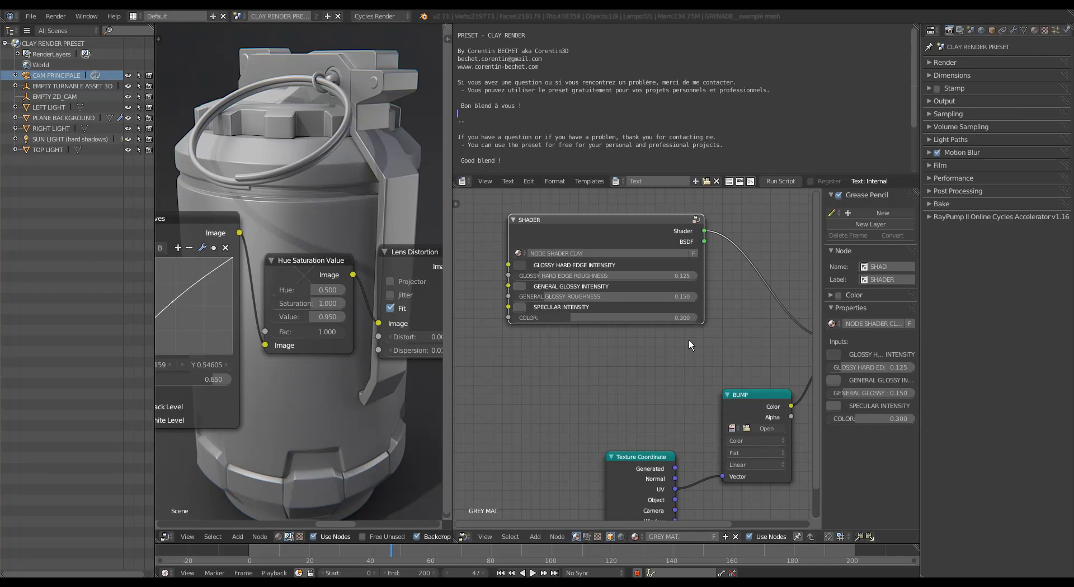
{"action": "mouse_move", "coordinate": [329, 161]}
{"action": "middle_mouse_down"}
{"action": "mouse_move", "coordinate": [328, 217]}
{"action": "mouse_move", "coordinate": [329, 150]}
{"action": "middle_mouse_up"}
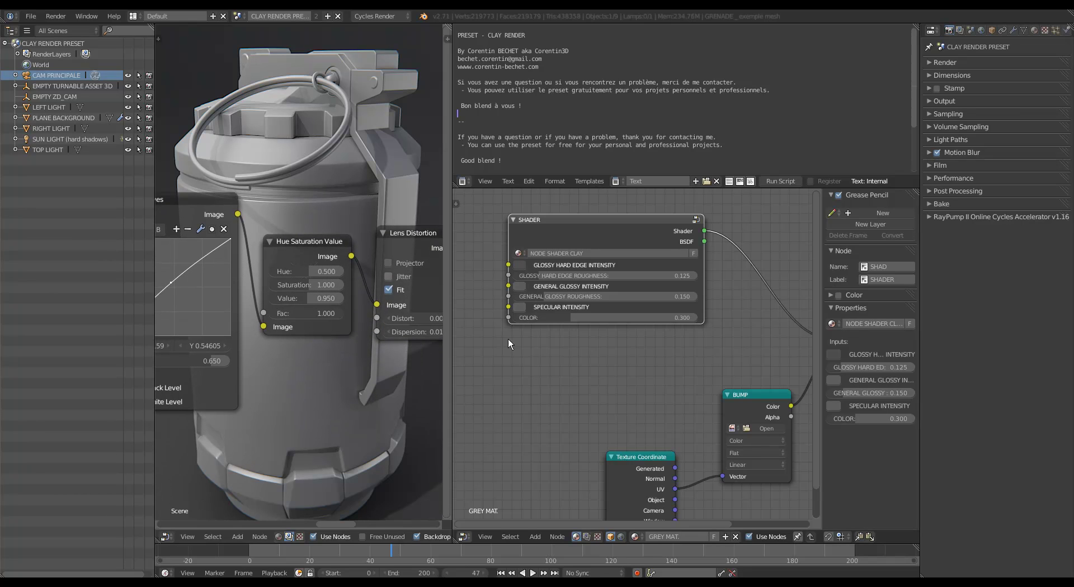